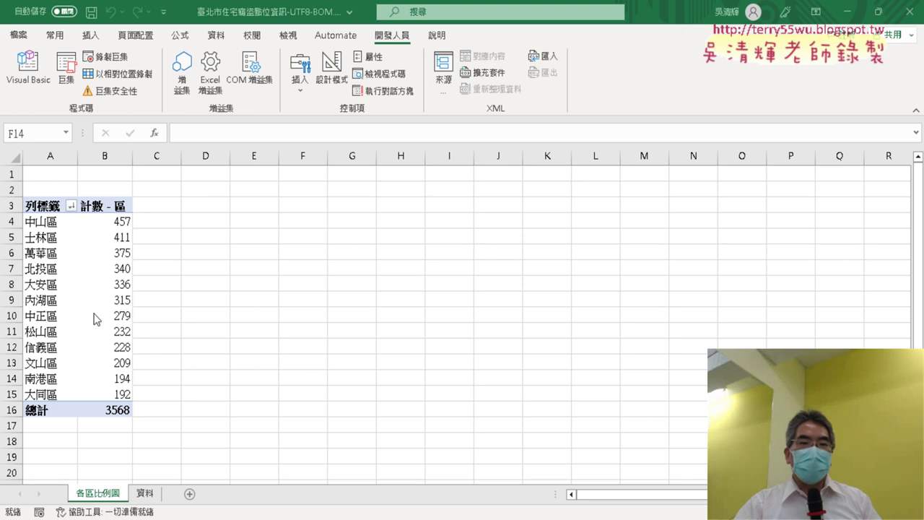
- Select the 中山區 count (457) in the district pivot table and show the PivotTable Analyze tools
{"action": "left_click", "coordinate": [99, 291]}
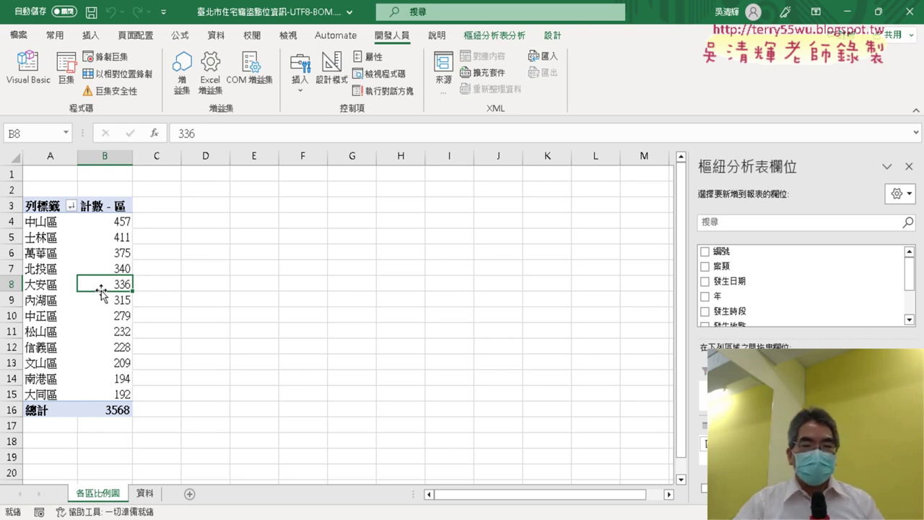
{"action": "left_click", "coordinate": [99, 223]}
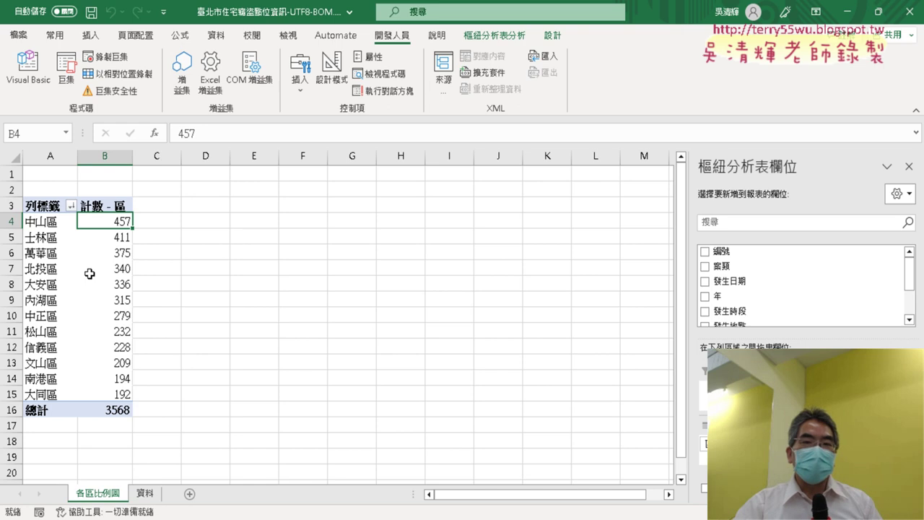
{"action": "left_click", "coordinate": [497, 40]}
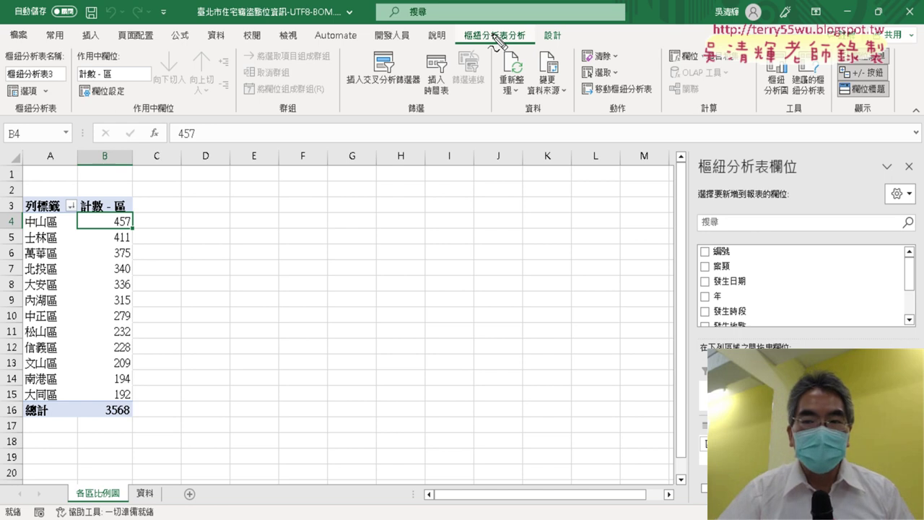
{"action": "left_click_drag", "start_coordinate": [514, 27], "coordinate": [521, 48]}
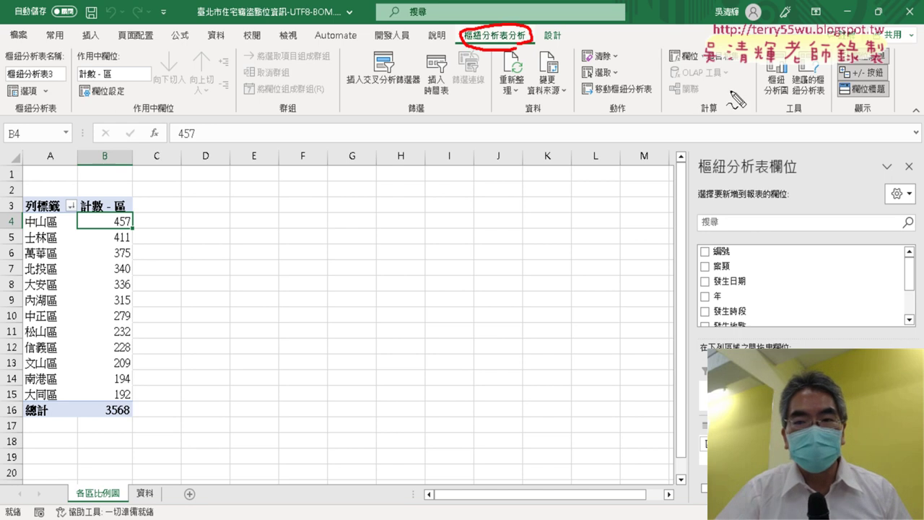
{"action": "mouse_move", "coordinate": [761, 106]}
{"action": "left_mouse_down"}
{"action": "mouse_move", "coordinate": [750, 72]}
{"action": "mouse_move", "coordinate": [776, 107]}
{"action": "left_mouse_up"}
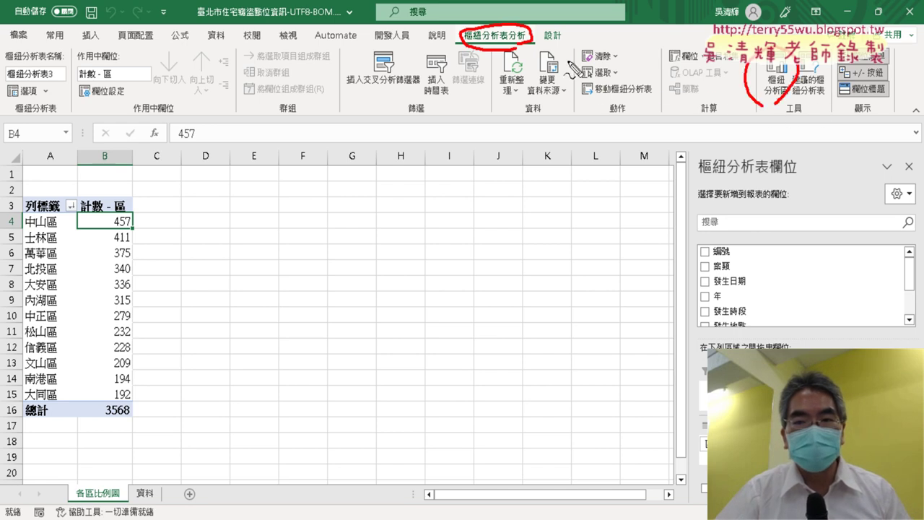
{"action": "left_click_drag", "start_coordinate": [568, 60], "coordinate": [722, 90]}
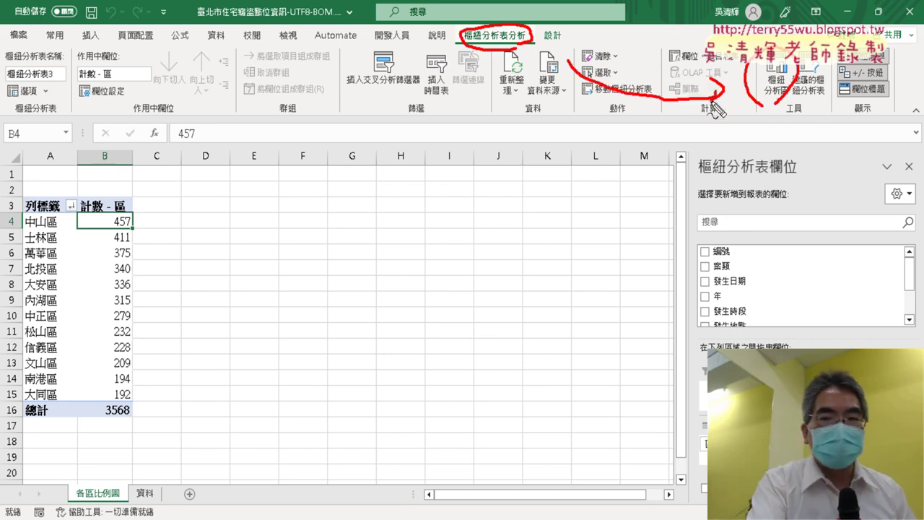
{"action": "key", "text": "Escape"}
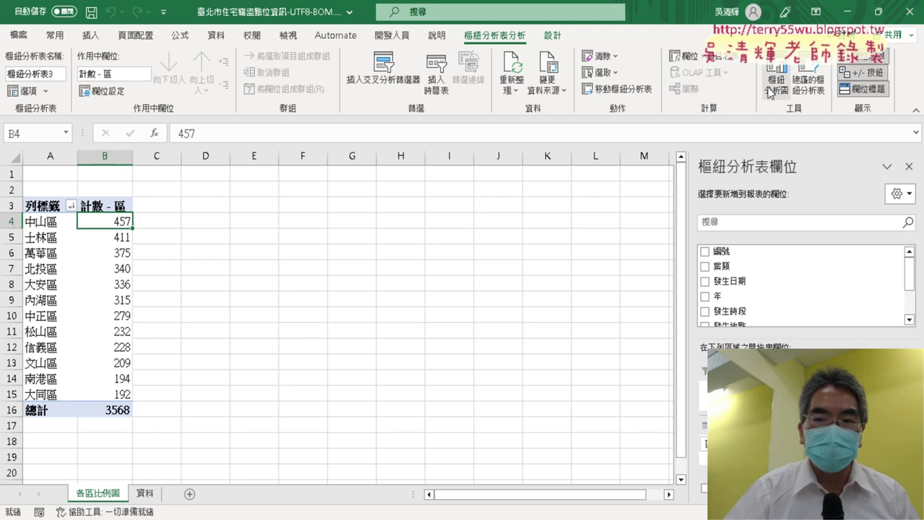
- Insert a Pie PivotChart of the district counts beside the pivot table
{"action": "left_click", "coordinate": [774, 75]}
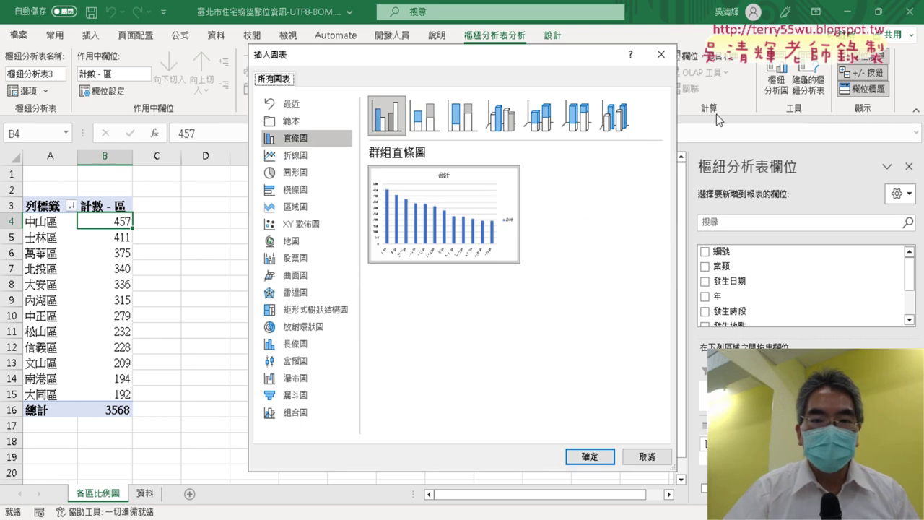
{"action": "left_click", "coordinate": [302, 173]}
{"action": "mouse_move", "coordinate": [408, 210]}
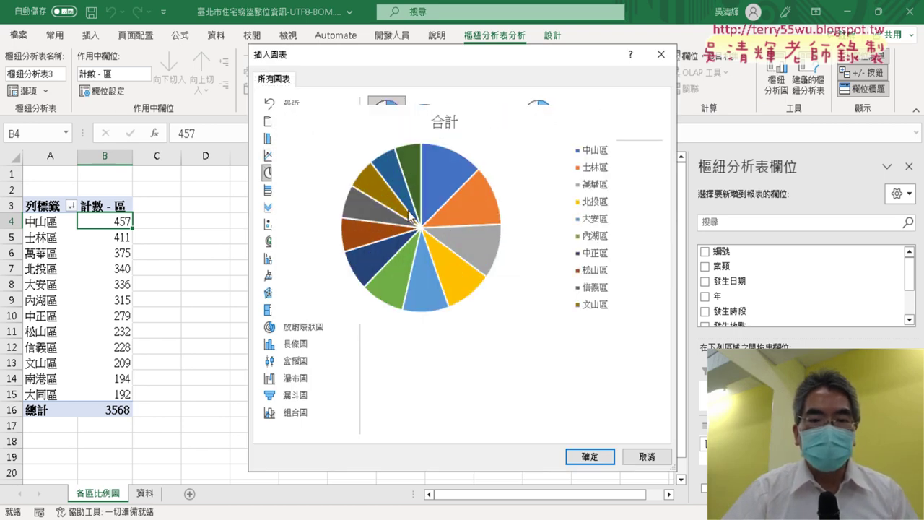
{"action": "left_click", "coordinate": [589, 457]}
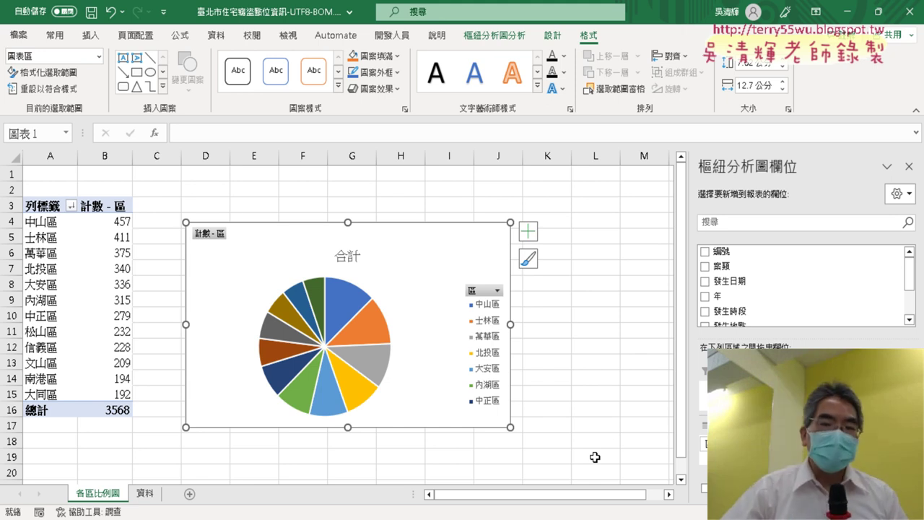
- Add data callouts to the pie showing each district's name and percentage, e.g. 中山區 13%
{"action": "mouse_move", "coordinate": [348, 306]}
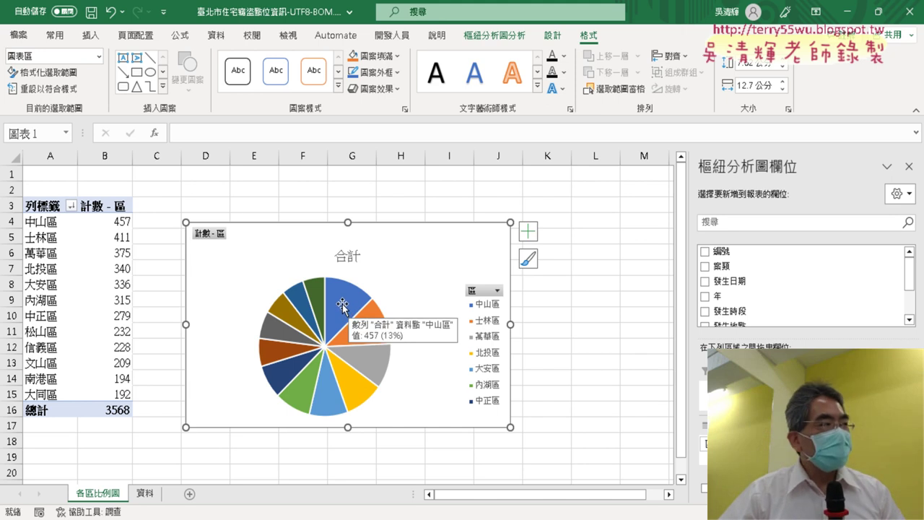
{"action": "right_click", "coordinate": [343, 306]}
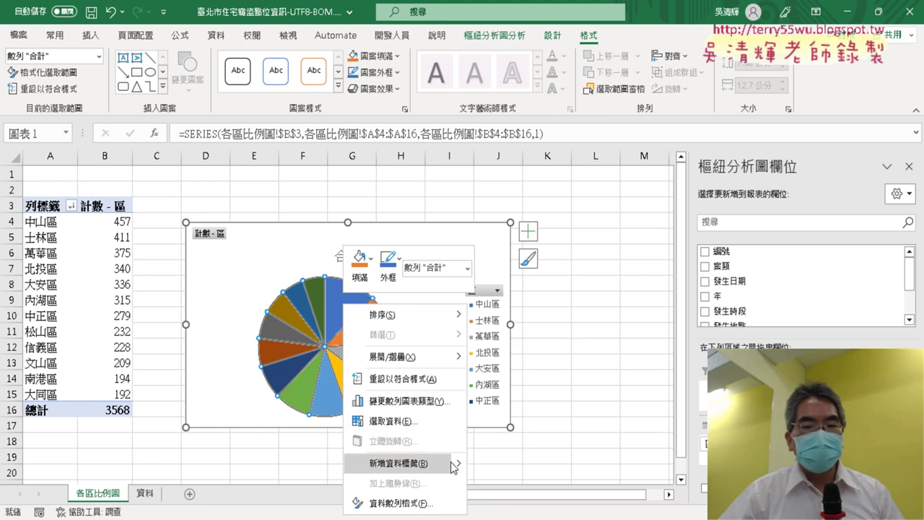
{"action": "mouse_move", "coordinate": [453, 467]}
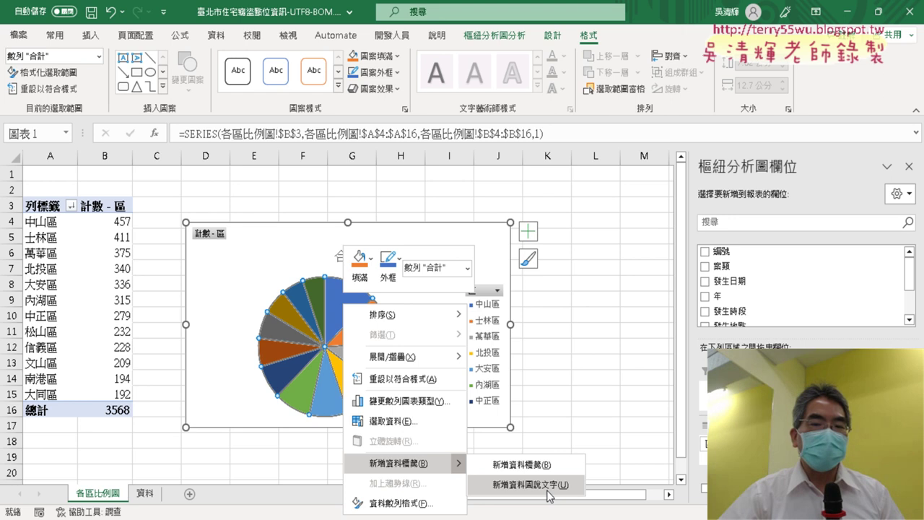
{"action": "left_click", "coordinate": [548, 484]}
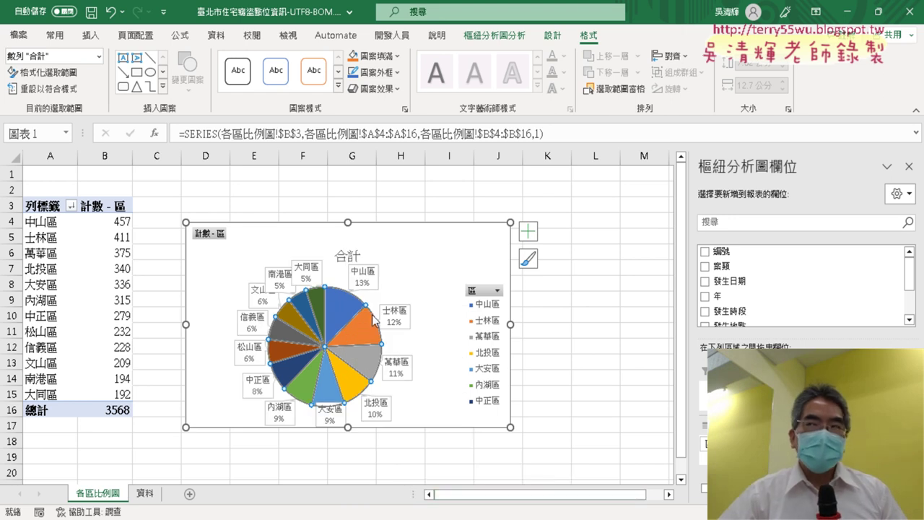
{"action": "mouse_move", "coordinate": [342, 303]}
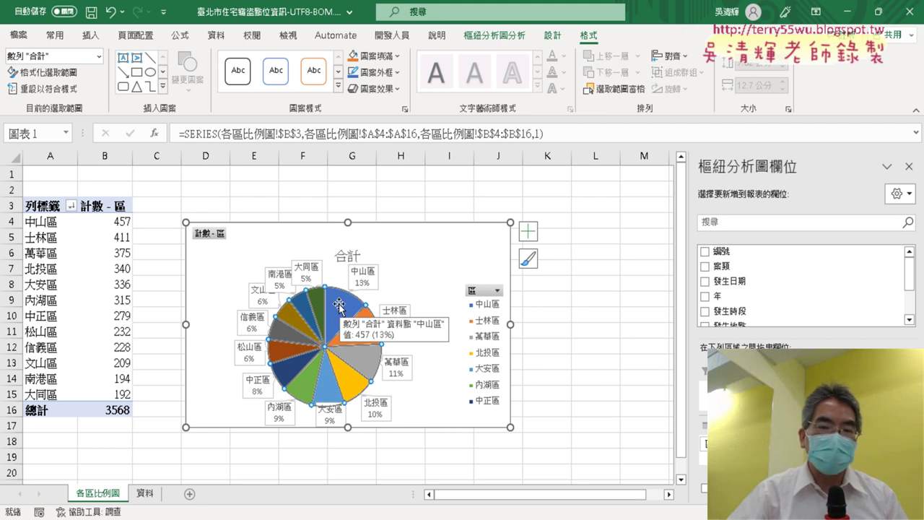
{"action": "left_click", "coordinate": [339, 306]}
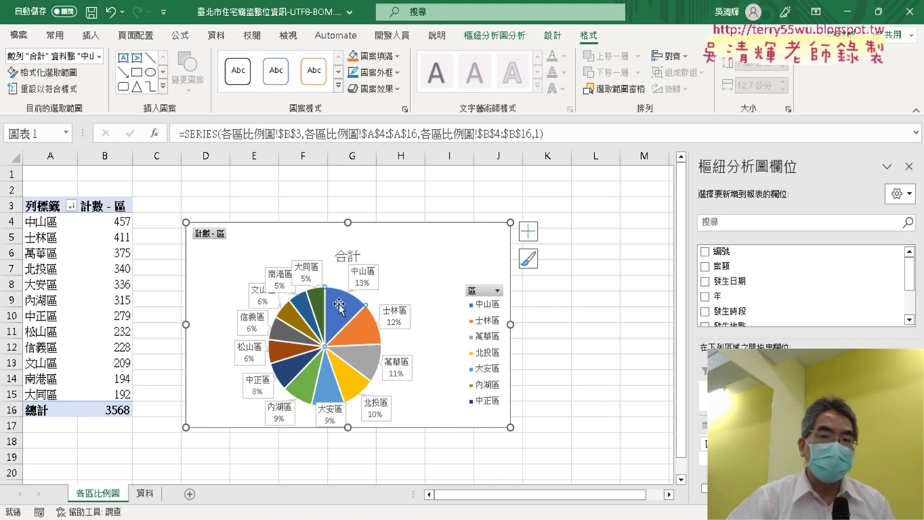
{"action": "left_click_drag", "start_coordinate": [339, 303], "coordinate": [345, 292]}
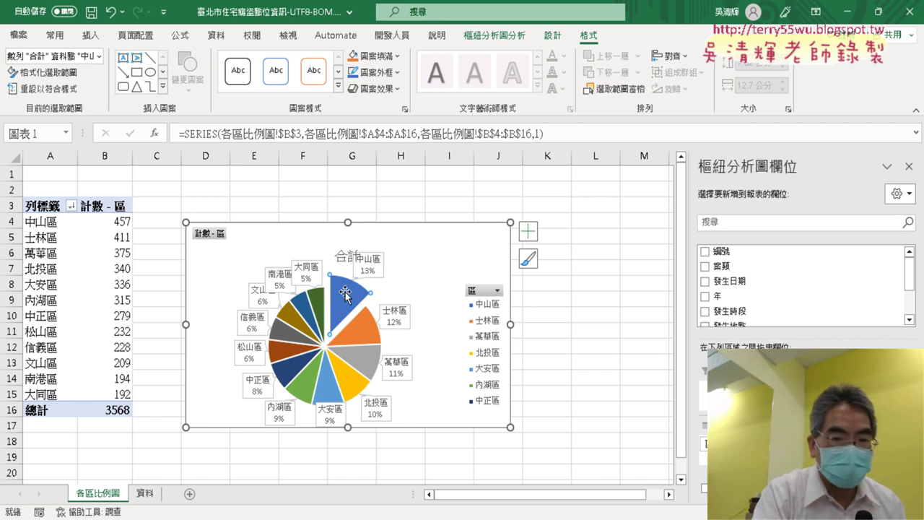
{"action": "key", "text": "ctrl+z"}
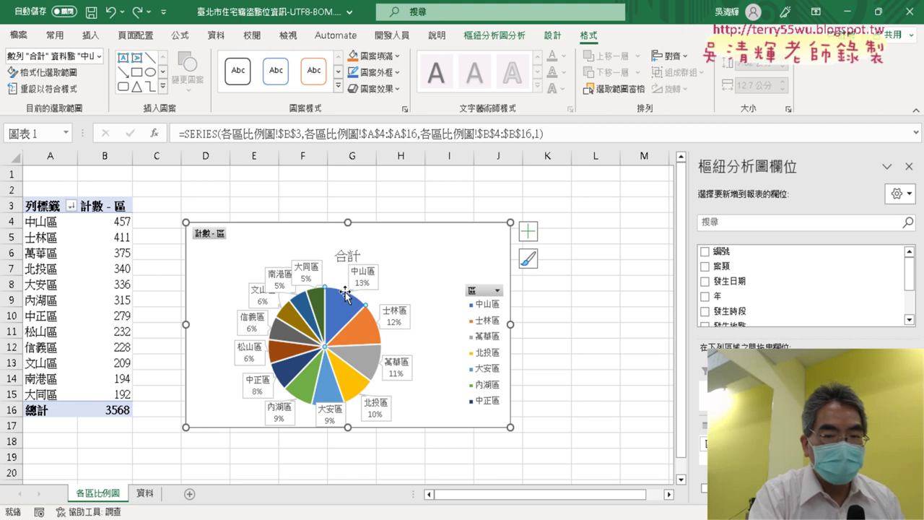
- Select just the 中山區 slice and drag it outward, redoing the pull after one undo
{"action": "left_click", "coordinate": [562, 343]}
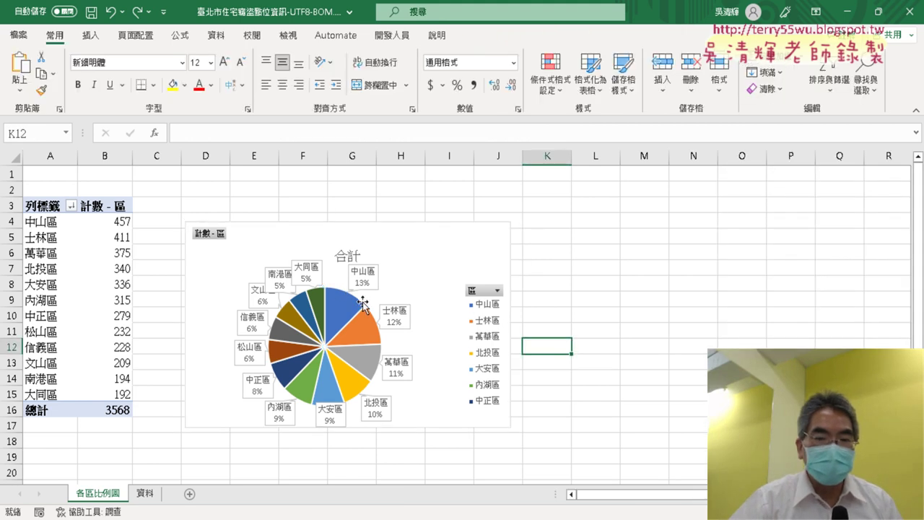
{"action": "left_click", "coordinate": [332, 316]}
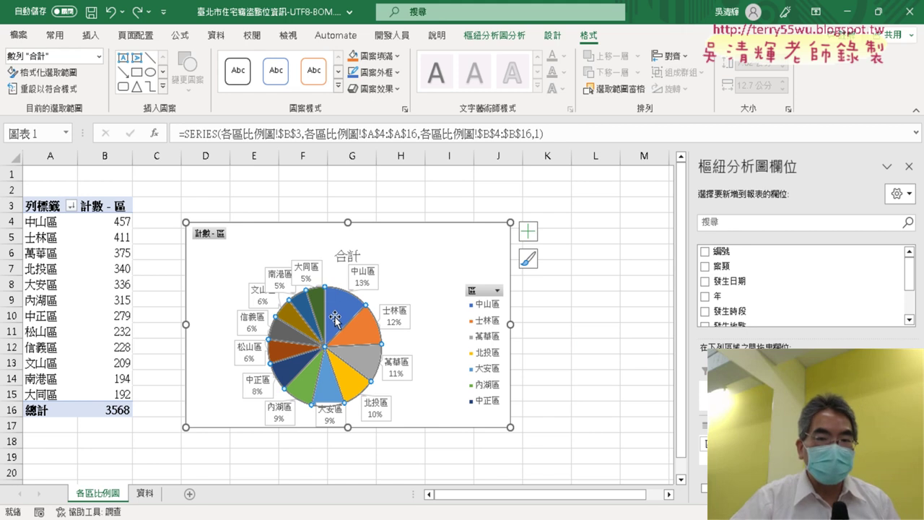
{"action": "left_click", "coordinate": [338, 304]}
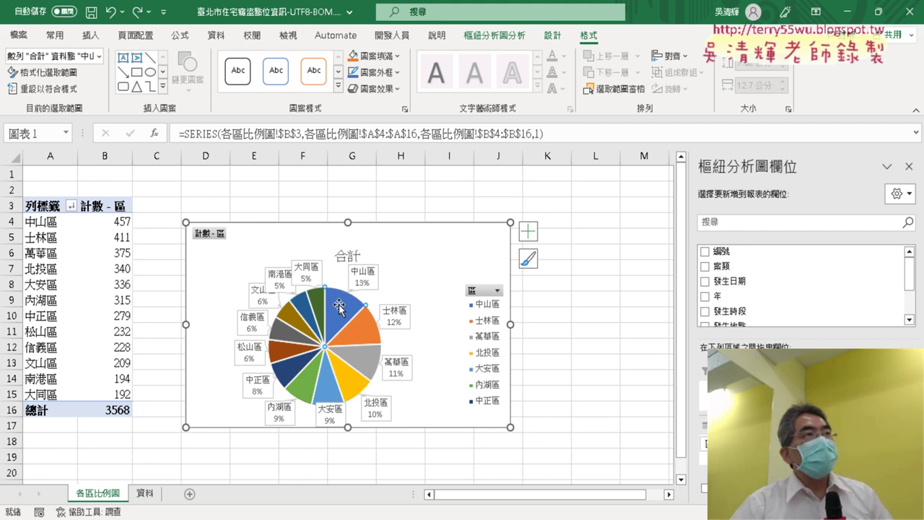
{"action": "left_click_drag", "start_coordinate": [334, 305], "coordinate": [340, 293]}
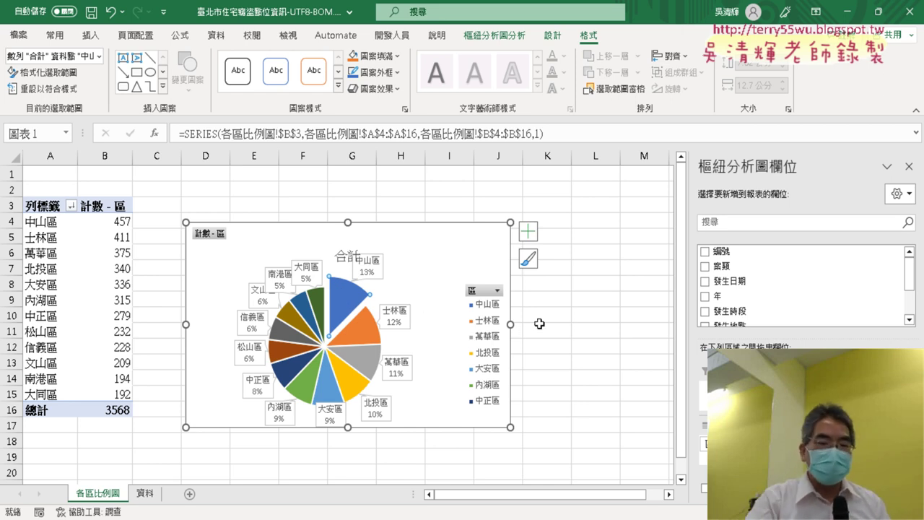
{"action": "key", "text": "ctrl+z"}
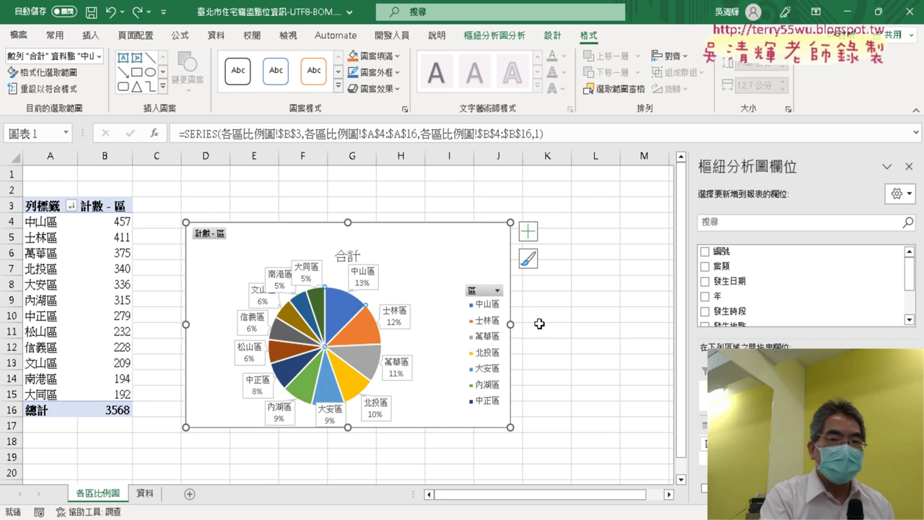
{"action": "left_click", "coordinate": [539, 323]}
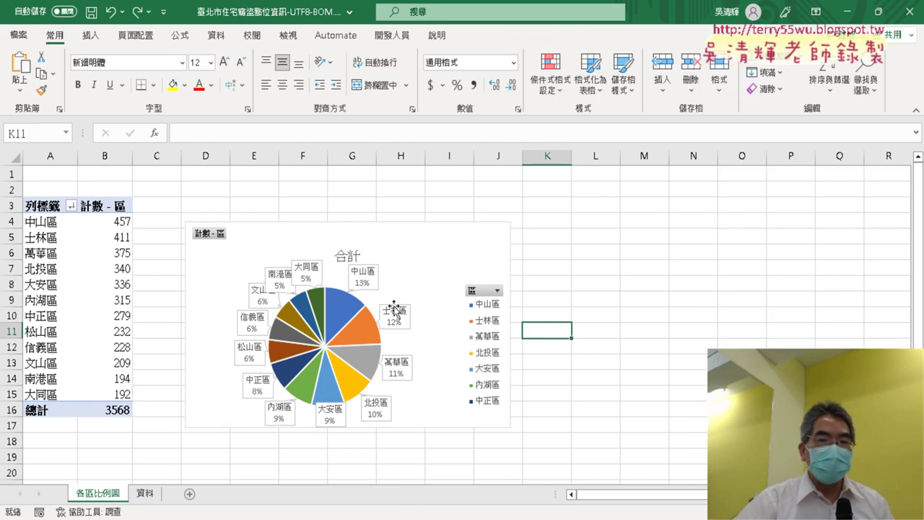
{"action": "left_click", "coordinate": [354, 312]}
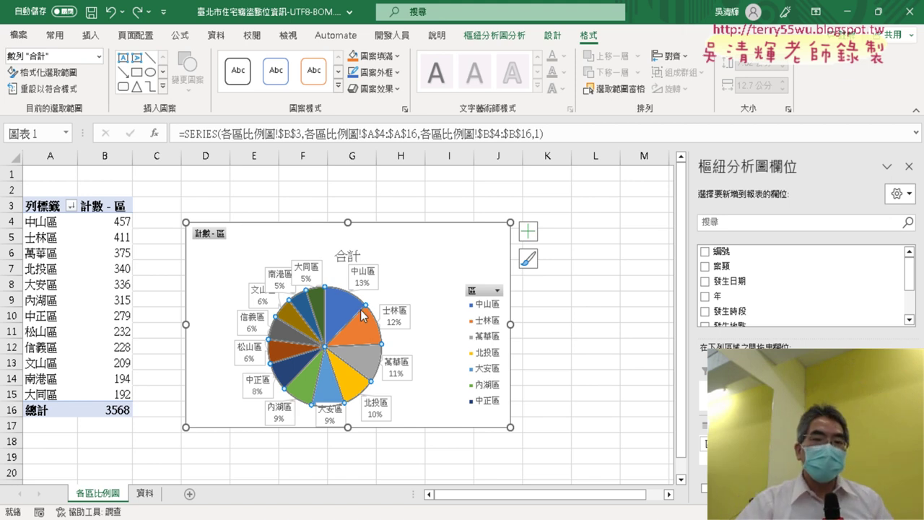
{"action": "left_click", "coordinate": [336, 303]}
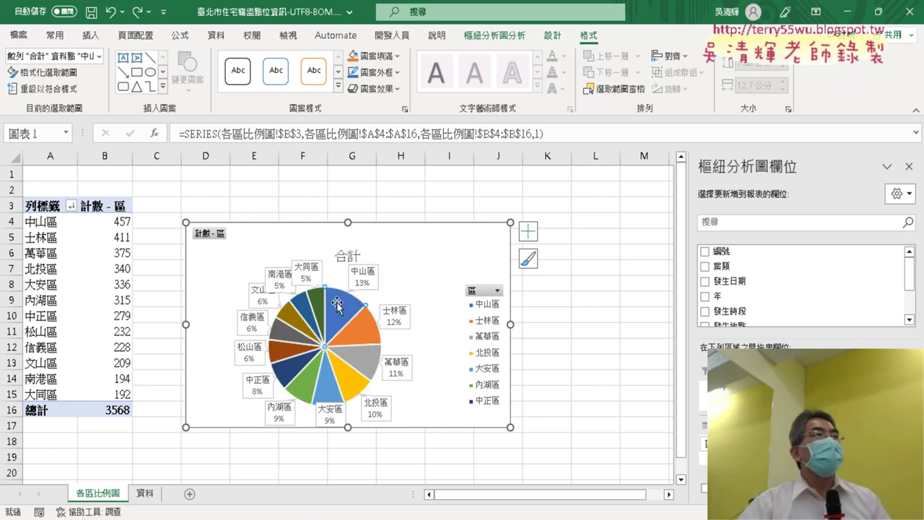
{"action": "left_click_drag", "start_coordinate": [335, 301], "coordinate": [347, 303]}
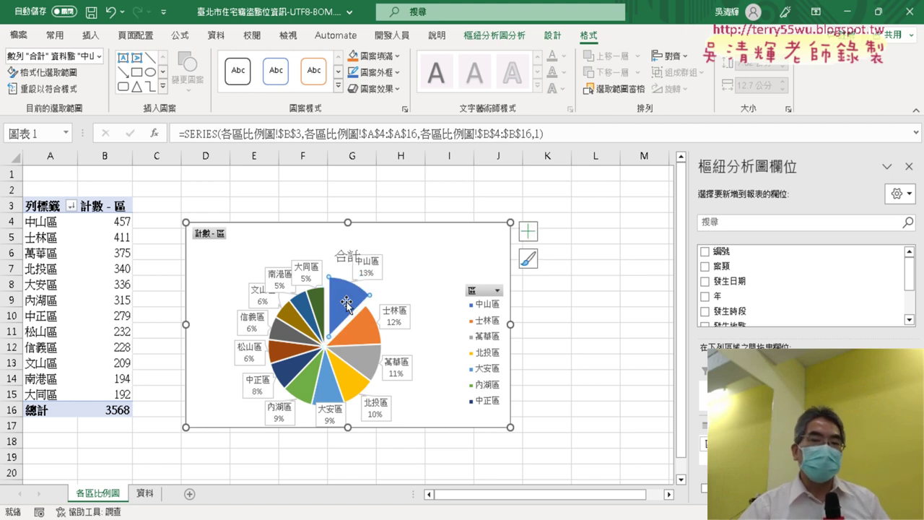
- Delete the legend and then the whole district pie chart from sheet 各區比例圖
{"action": "left_click", "coordinate": [347, 257]}
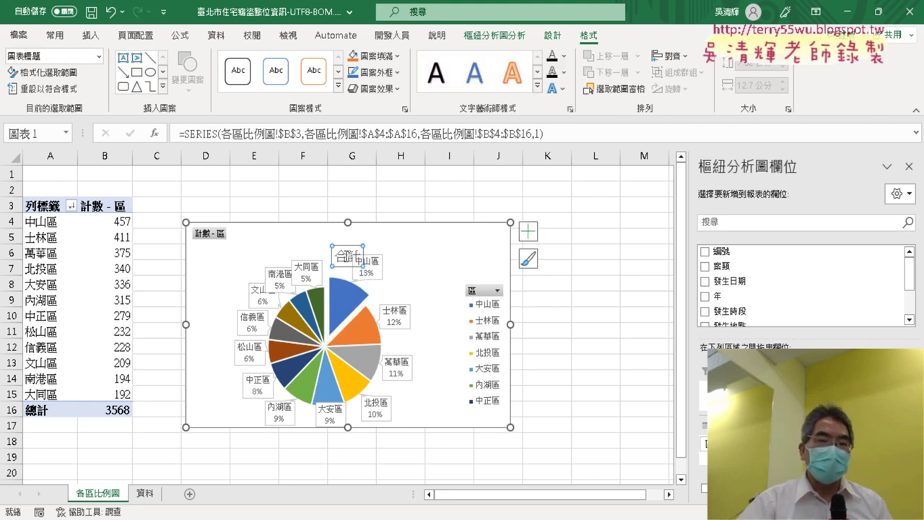
{"action": "left_click", "coordinate": [346, 257]}
{"action": "double_click", "coordinate": [347, 257]}
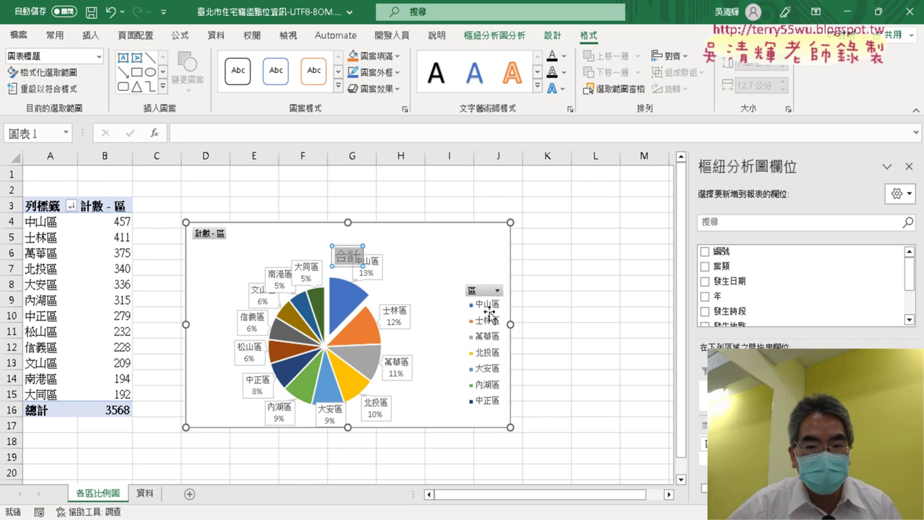
{"action": "left_click", "coordinate": [489, 312]}
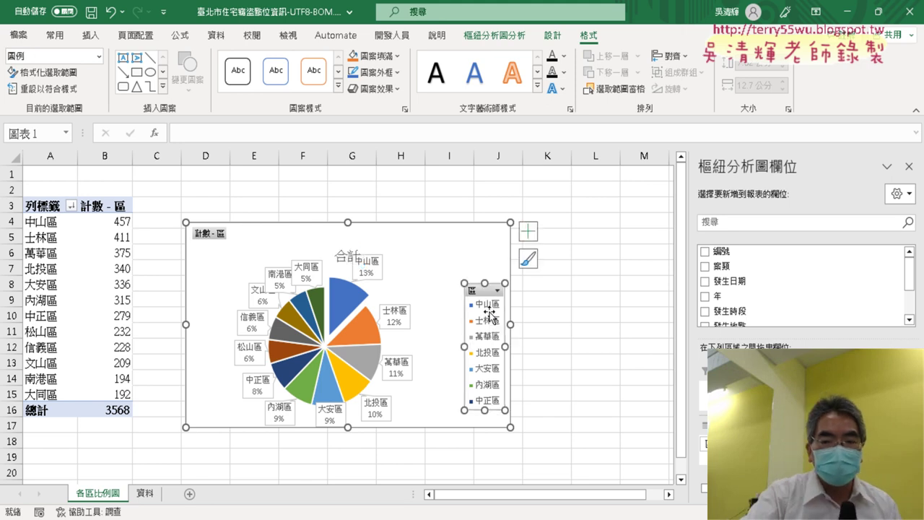
{"action": "key", "text": "Delete"}
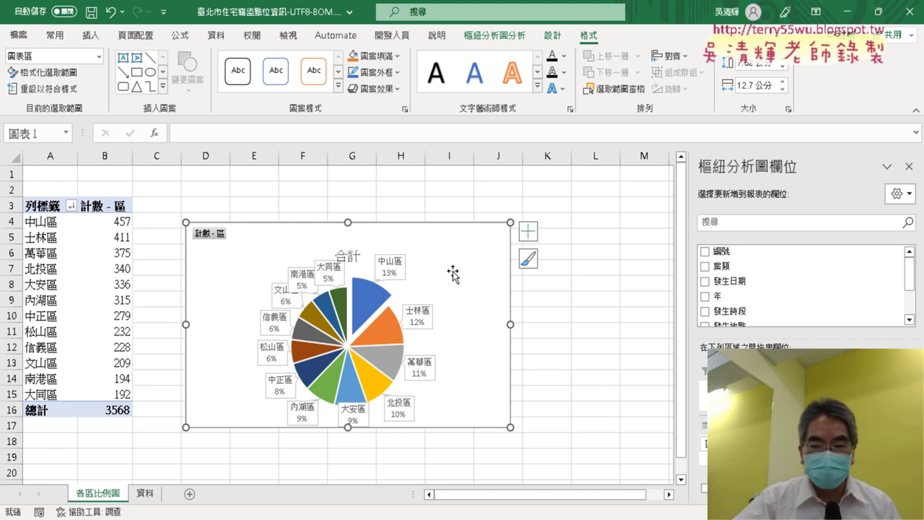
{"action": "key", "text": "Delete"}
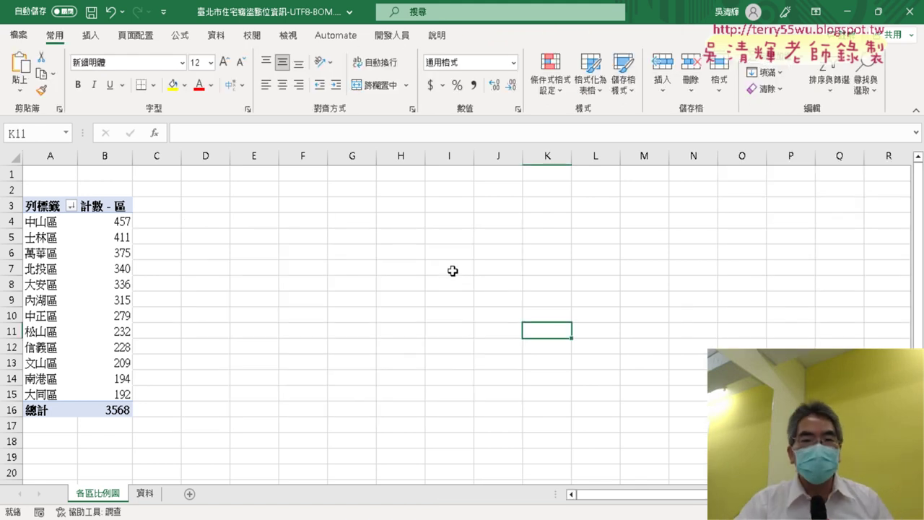
- From the Developer tab, start a new macro and name it 樞紐圖_區
{"action": "left_click", "coordinate": [401, 37]}
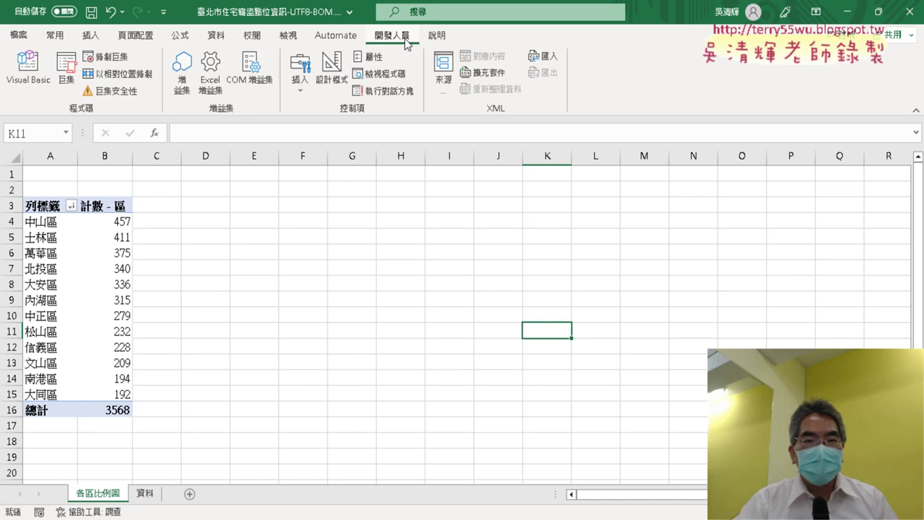
{"action": "left_click", "coordinate": [118, 57]}
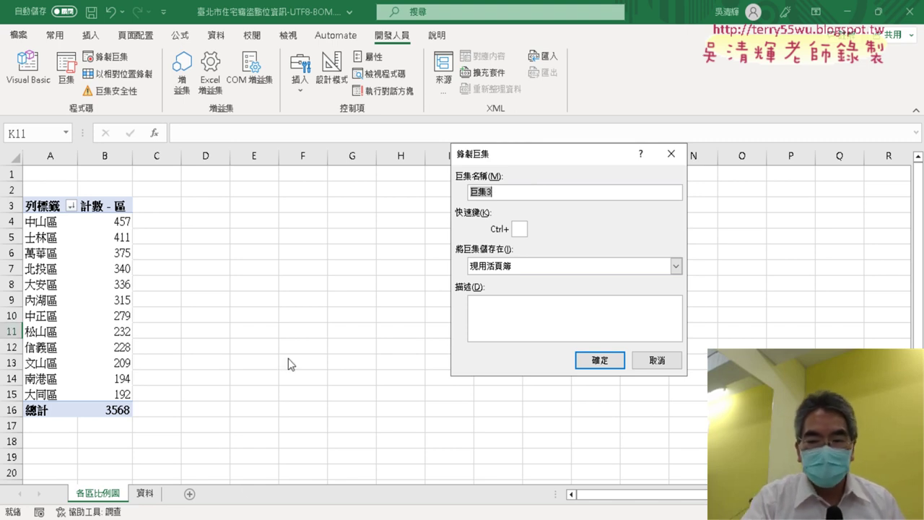
{"action": "key", "text": "BackSpace"}
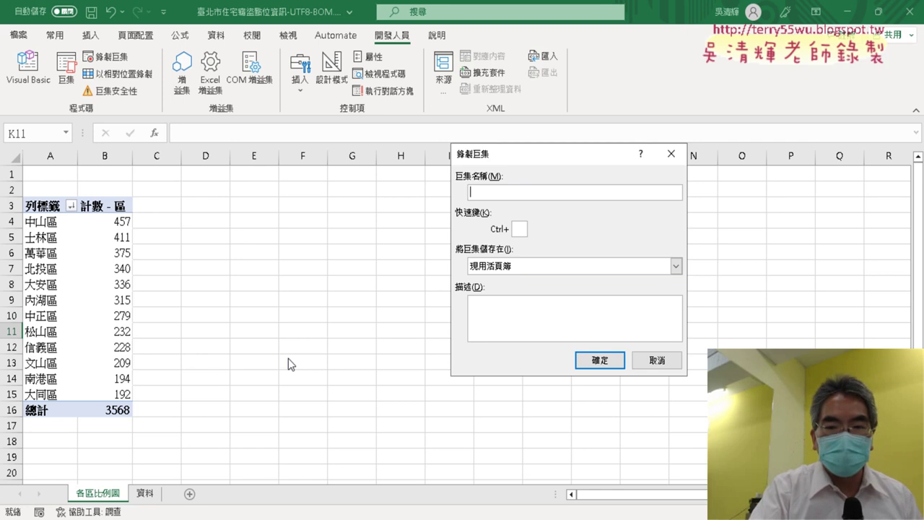
{"action": "type", "text": "ㄕ"}
{"action": "type", "text": "書"}
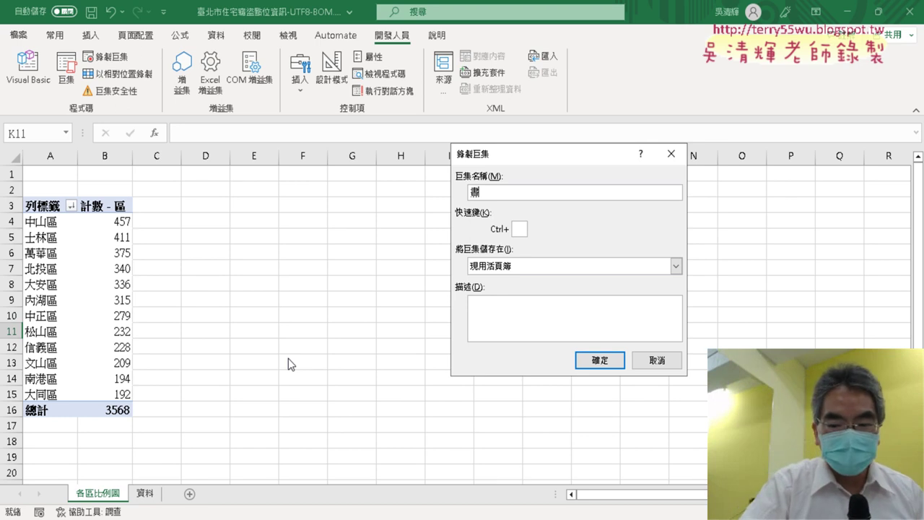
{"action": "type", "text": "u."}
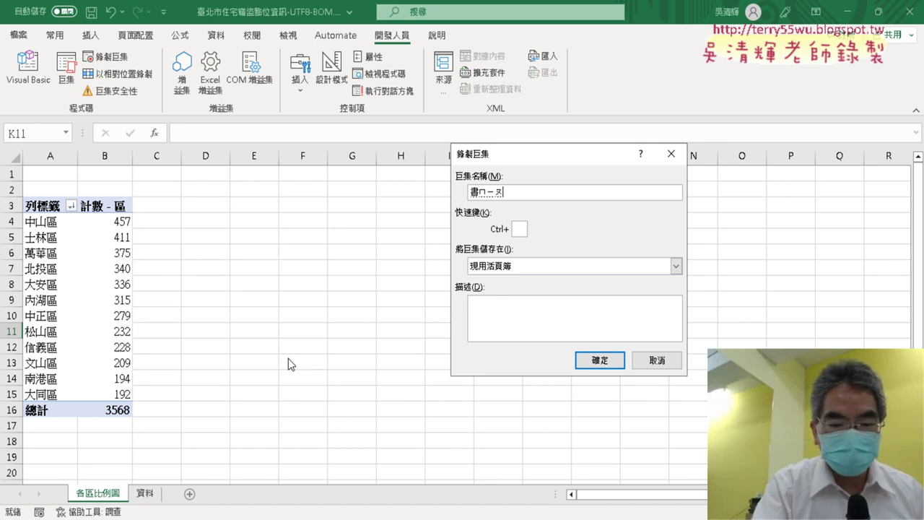
{"action": "type", "text": "3"}
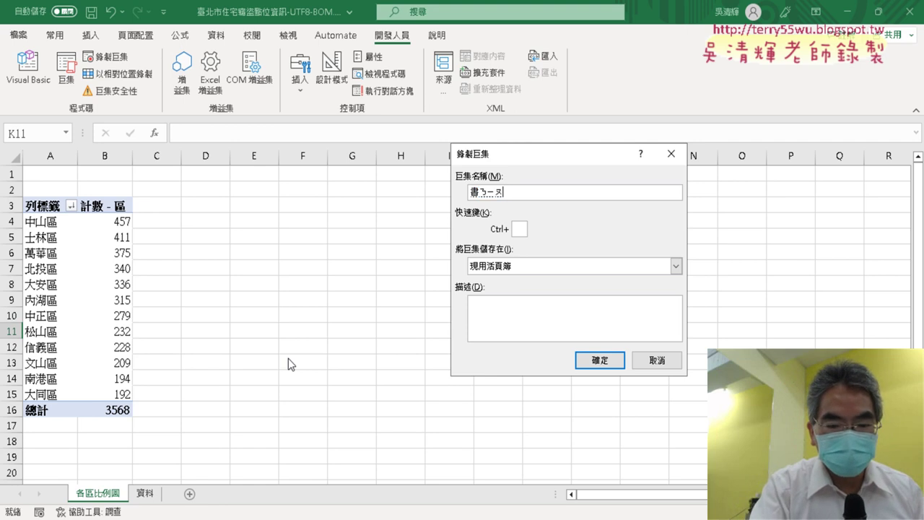
{"action": "type", "text": "wj6"}
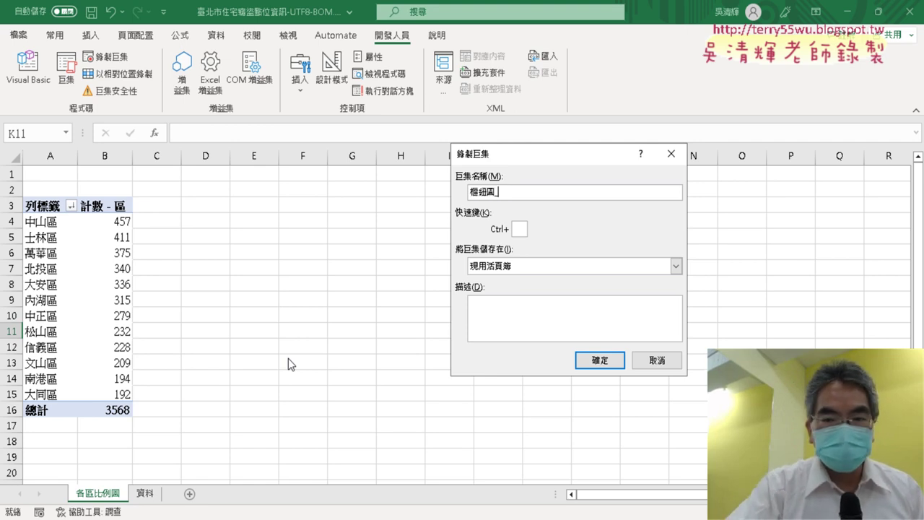
{"action": "type", "text": "_"}
{"action": "type", "text": "f"}
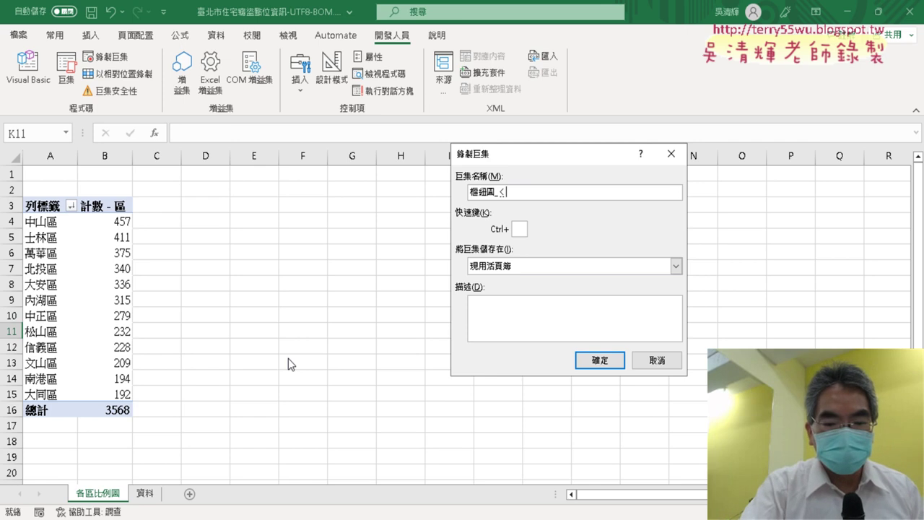
{"action": "type", "text": "m"}
{"action": "key", "text": "space"}
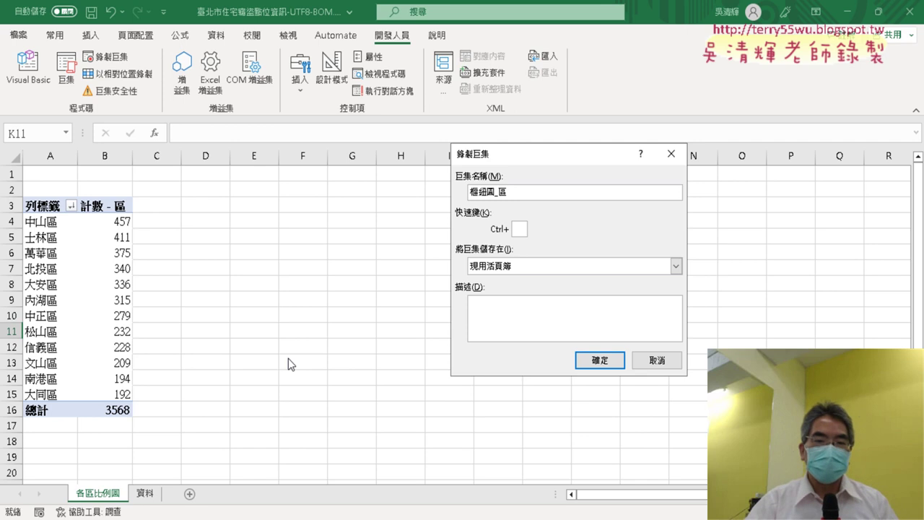
- Copy the macro name 樞紐圖_區 and begin recording in the current workbook
{"action": "double_click", "coordinate": [502, 194]}
{"action": "right_click", "coordinate": [479, 191]}
{"action": "left_click", "coordinate": [509, 215]}
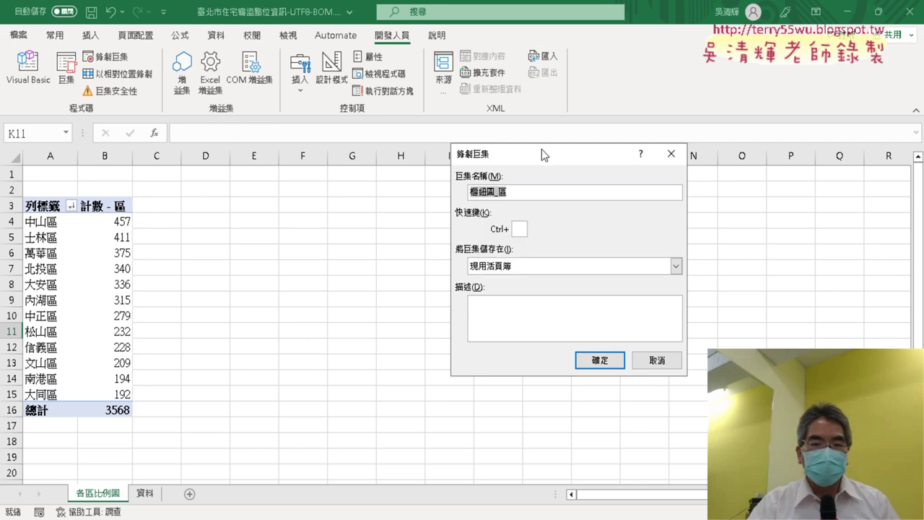
{"action": "left_click_drag", "start_coordinate": [541, 150], "coordinate": [742, 131]}
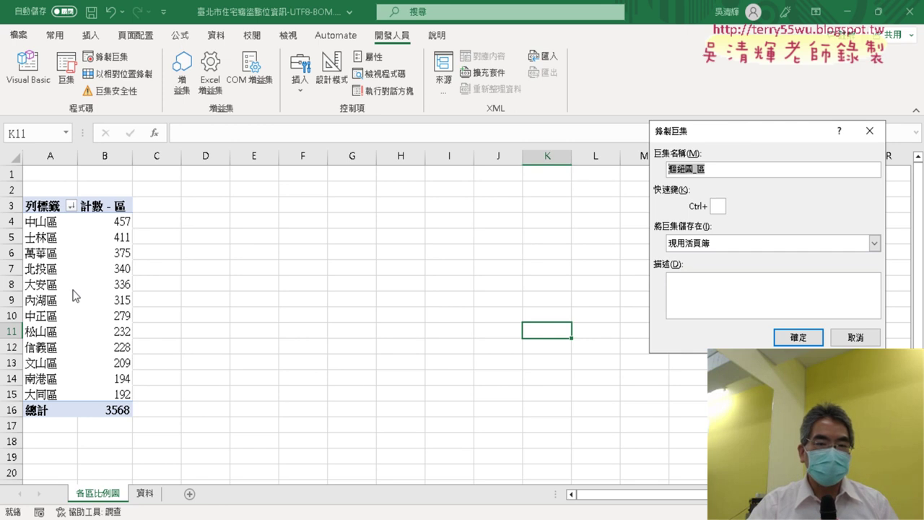
{"action": "left_click", "coordinate": [799, 339]}
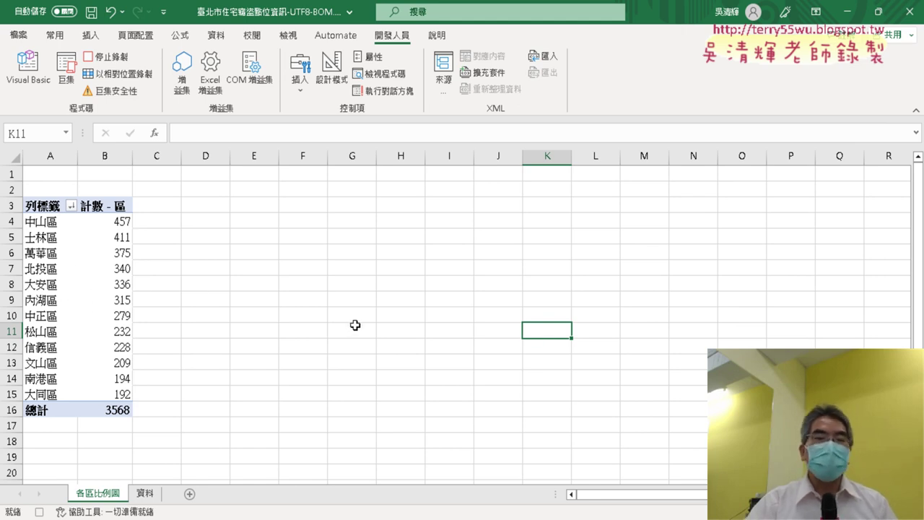
- Activate the pivot table by selecting the 大安區 count cell
{"action": "left_click", "coordinate": [106, 285]}
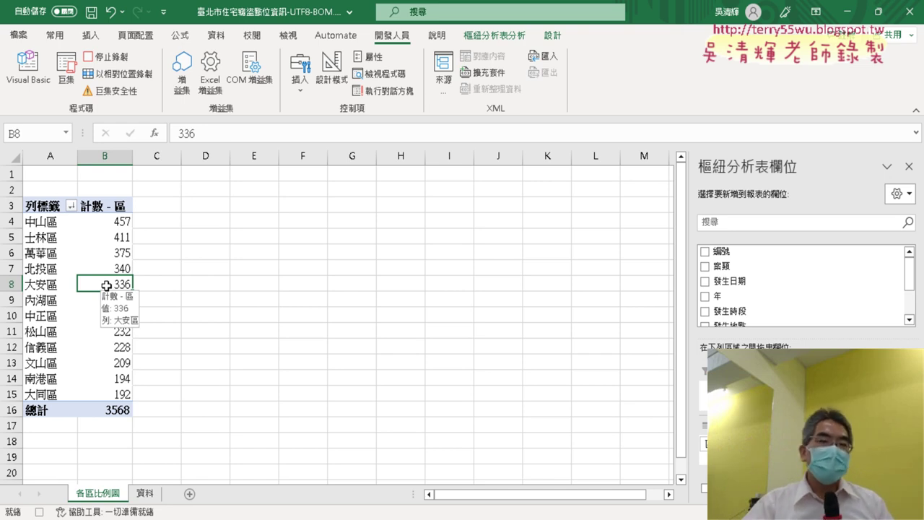
- Insert a Pie PivotChart titled 合計 of the district counts while the macro records
{"action": "left_click", "coordinate": [496, 36]}
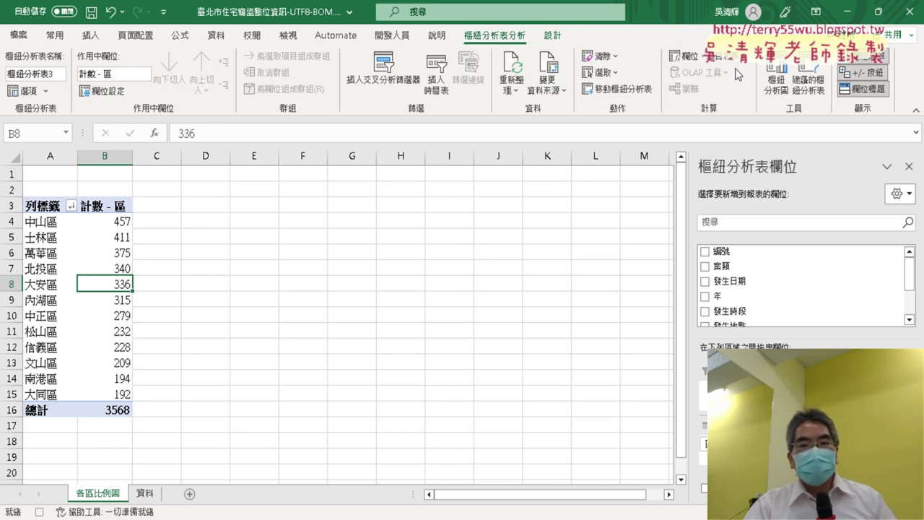
{"action": "left_click", "coordinate": [772, 83]}
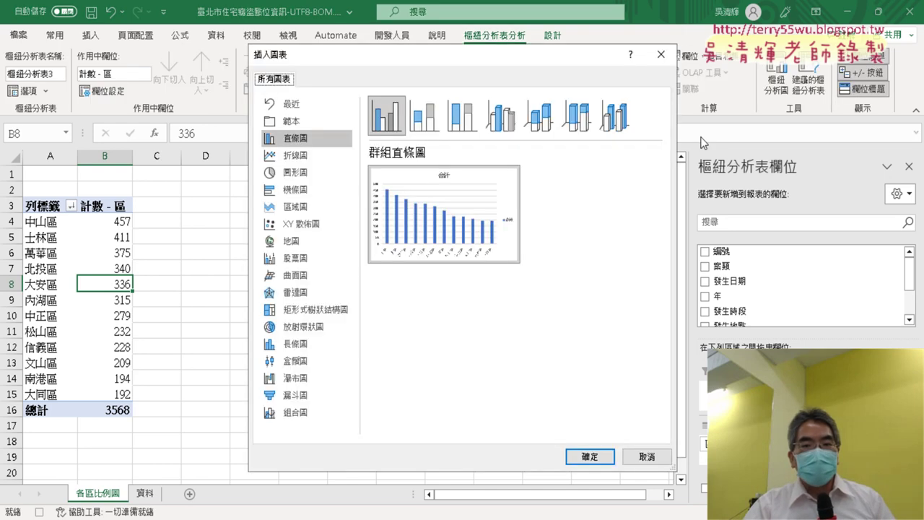
{"action": "left_click", "coordinate": [309, 175]}
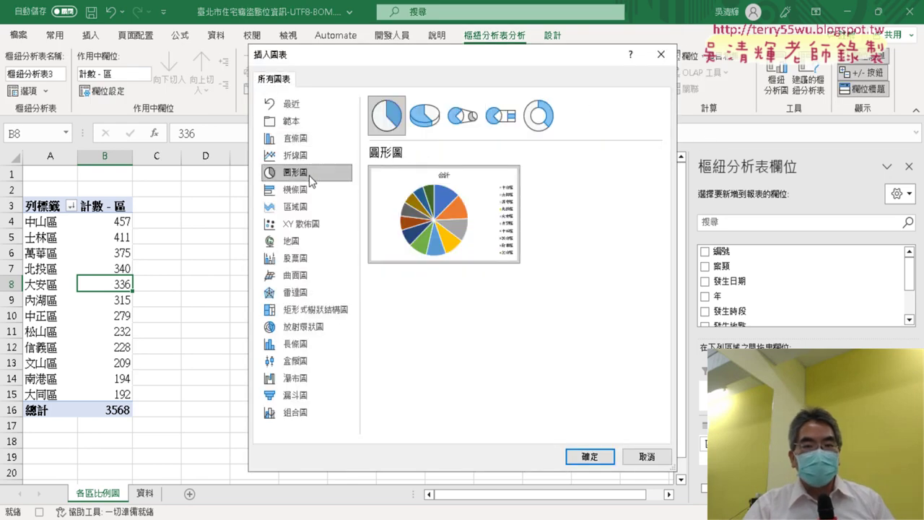
{"action": "left_click", "coordinate": [590, 456]}
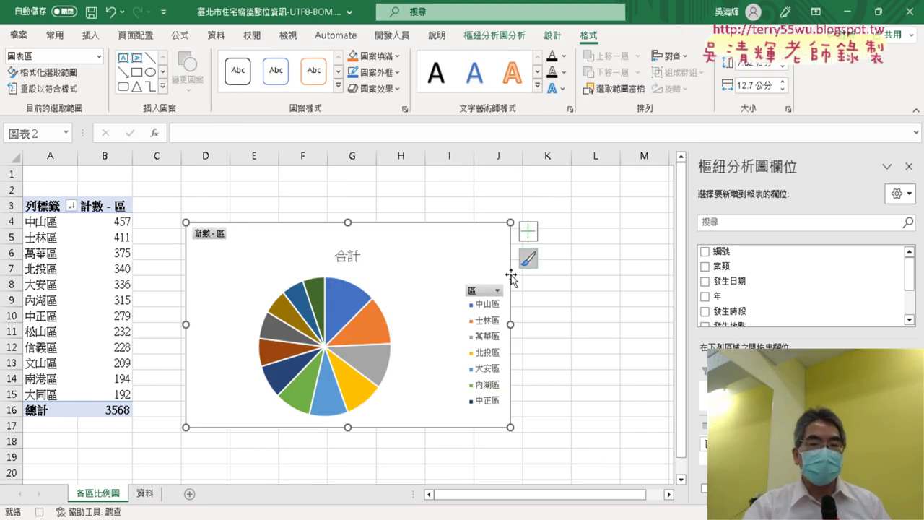
- Add data callouts with district names and percentages to every pie slice
{"action": "right_click", "coordinate": [343, 305]}
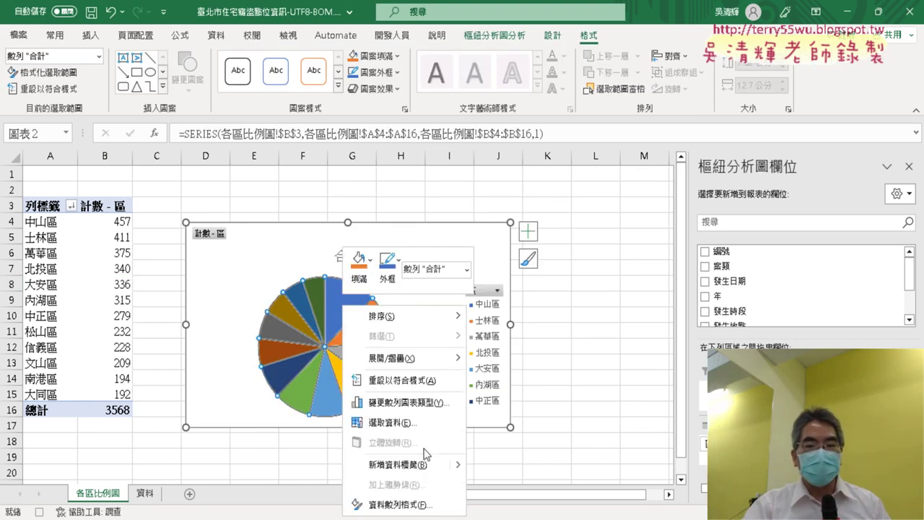
{"action": "mouse_move", "coordinate": [457, 465]}
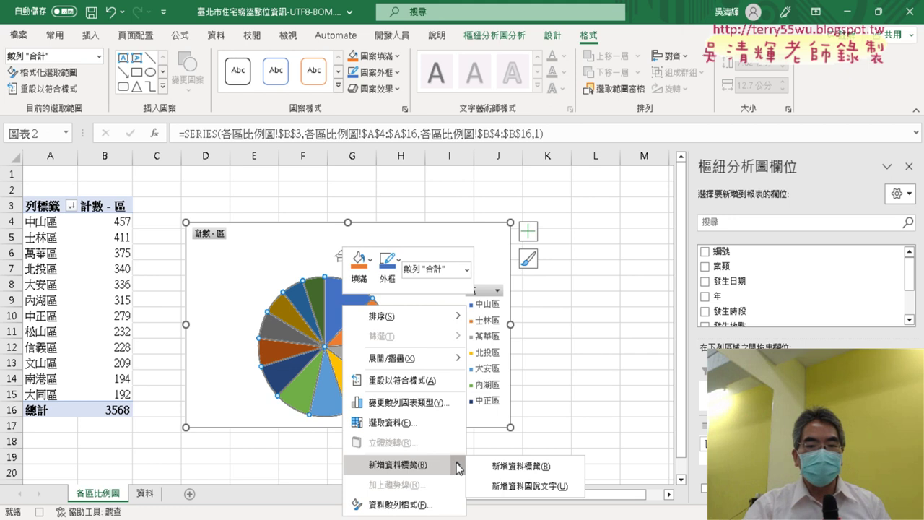
{"action": "left_click", "coordinate": [534, 487]}
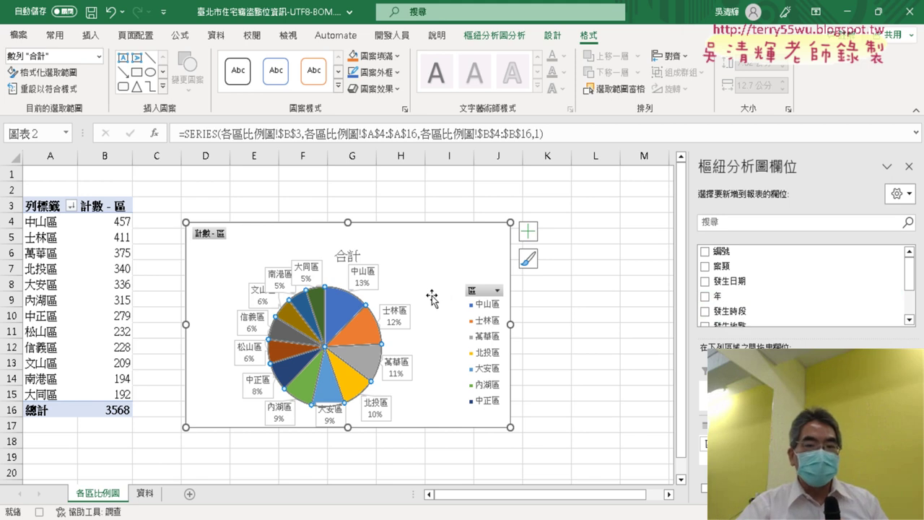
- Select the 中山區 slice and pull it out from the pie
{"action": "mouse_move", "coordinate": [342, 304]}
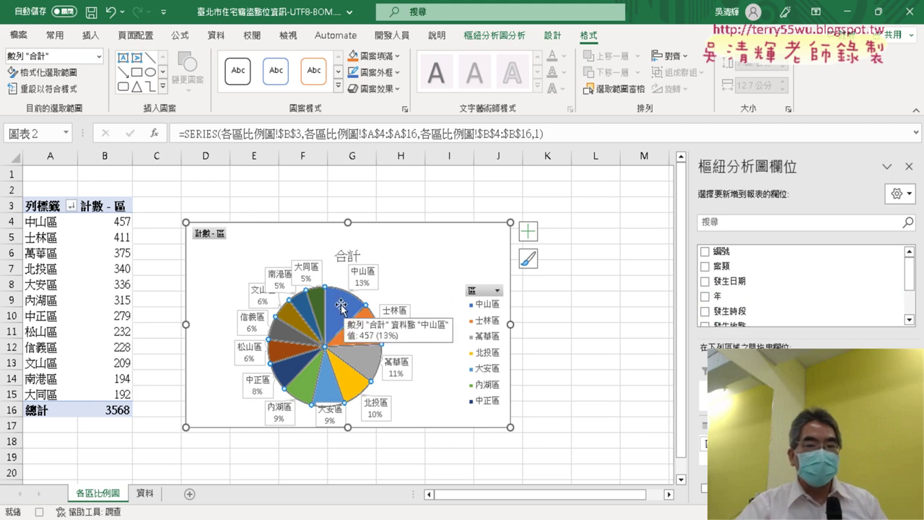
{"action": "left_click", "coordinate": [342, 304]}
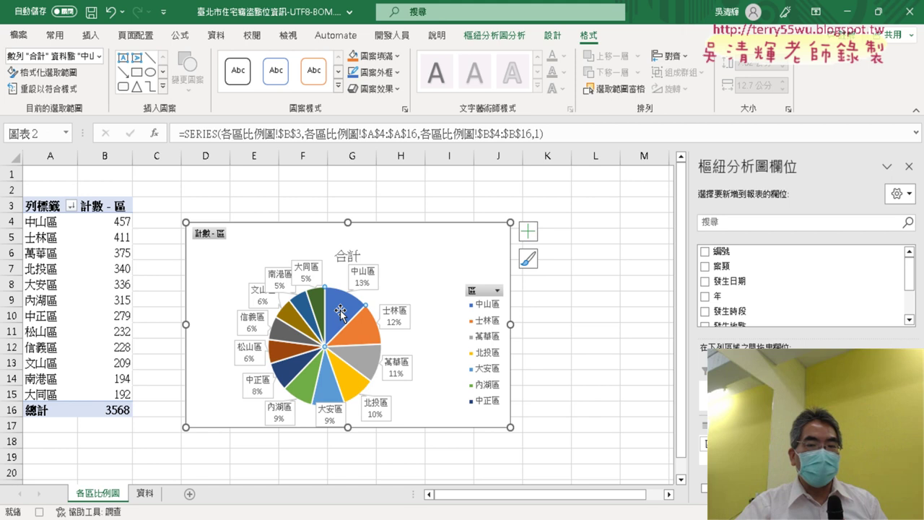
{"action": "left_click_drag", "start_coordinate": [340, 310], "coordinate": [350, 298]}
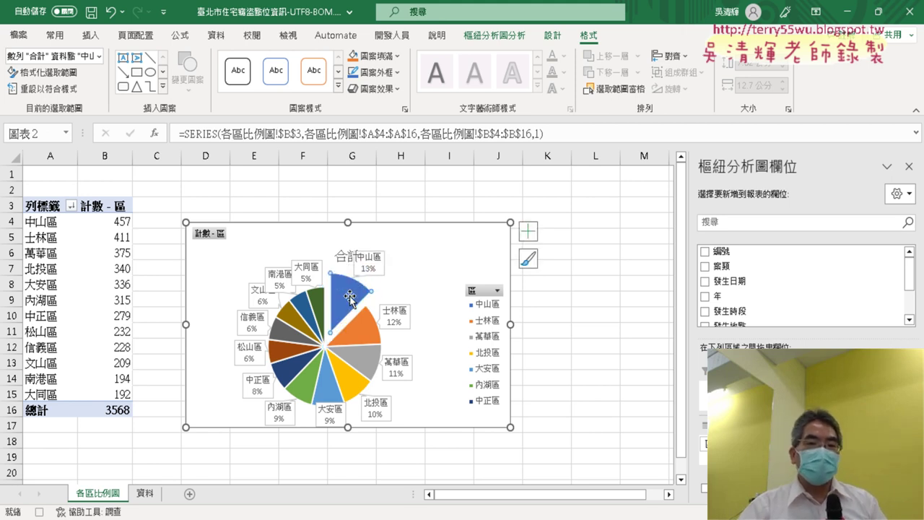
- Change the chart title from 合計 to 各區比例圖
{"action": "left_click", "coordinate": [341, 255]}
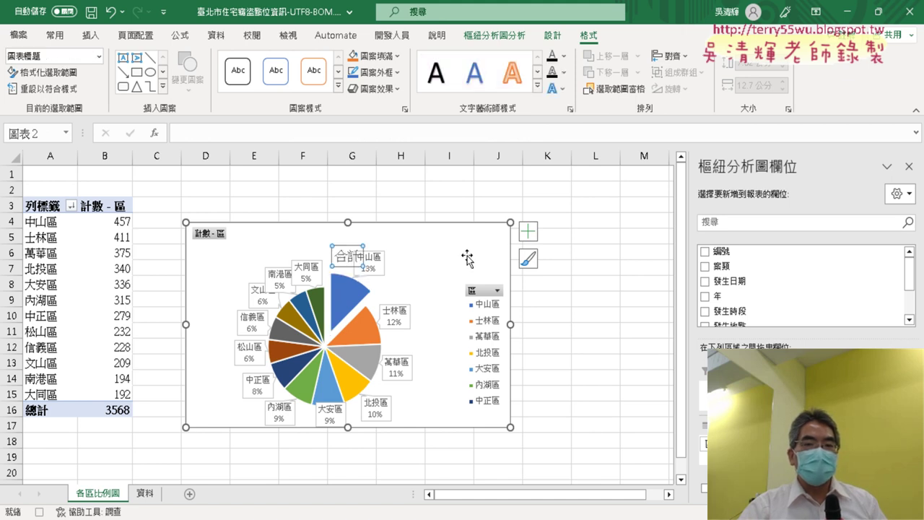
{"action": "left_click_drag", "start_coordinate": [338, 256], "coordinate": [379, 257]}
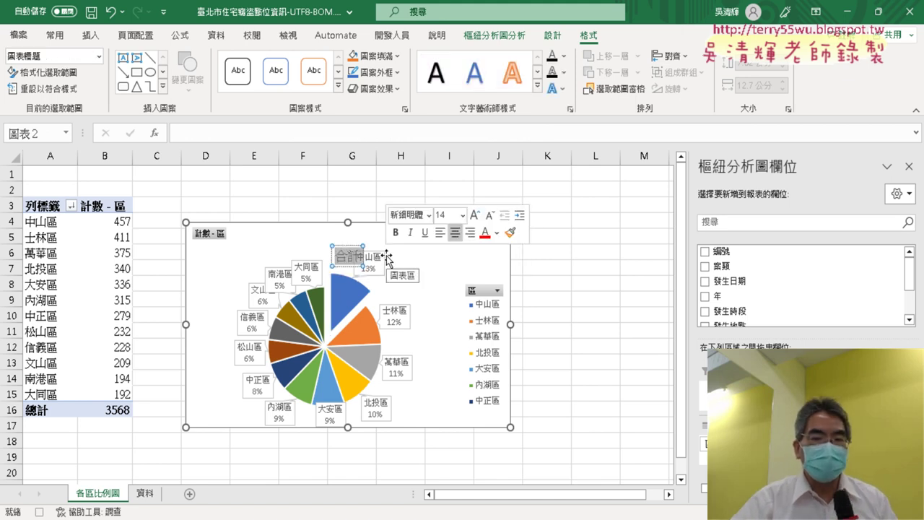
{"action": "type", "text": "ㄑ"}
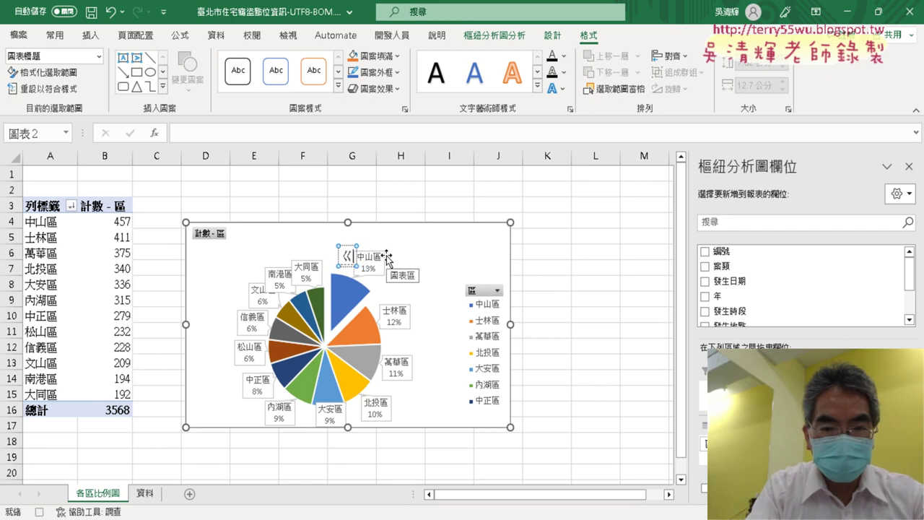
{"action": "type", "text": "ㄛ各區ㄅ"}
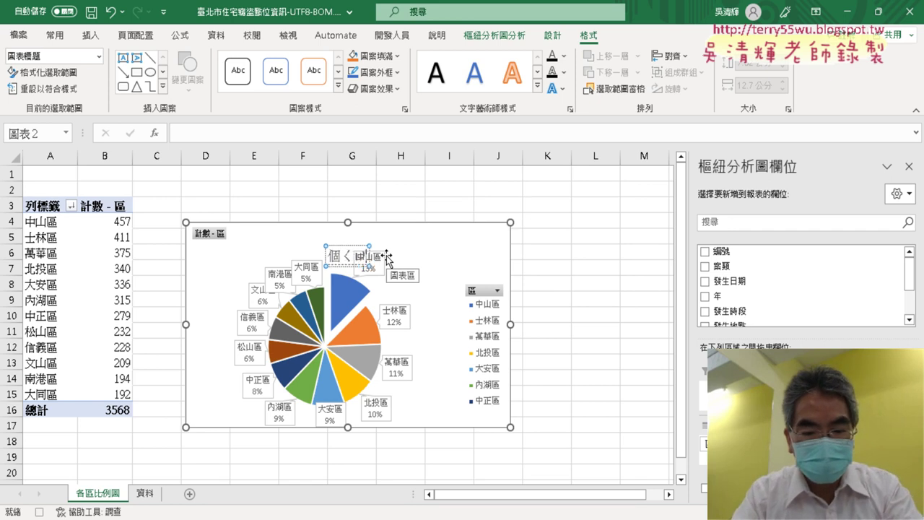
{"action": "type", "text": "比例圖"}
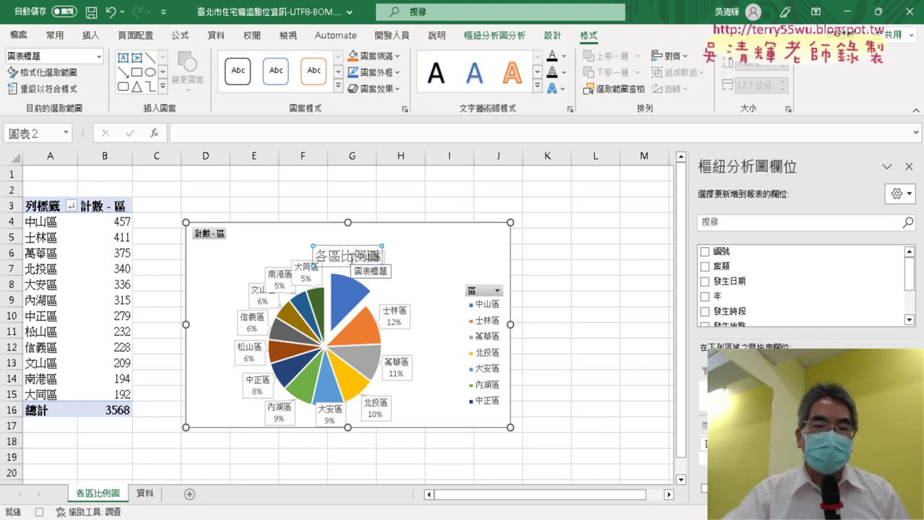
{"action": "left_click", "coordinate": [341, 246]}
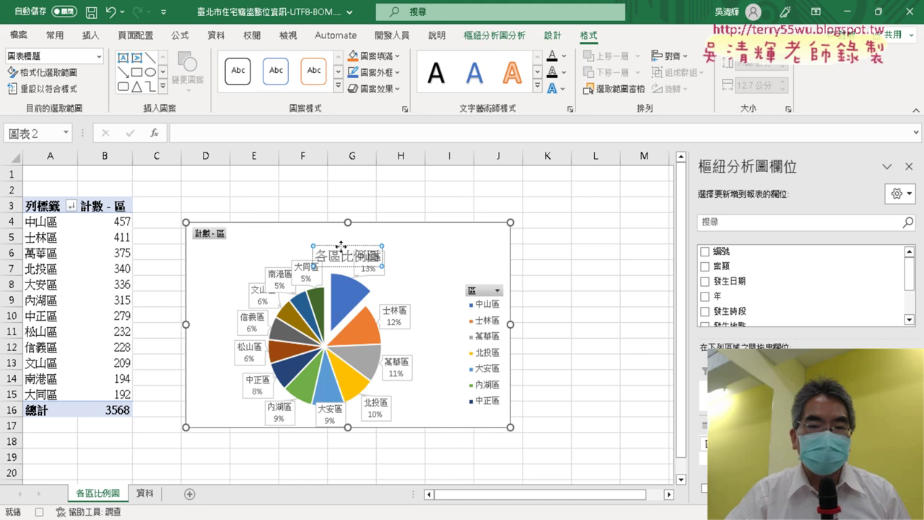
- Make the title red, bold and size 20, then delete the chart legend
{"action": "left_click", "coordinate": [56, 37]}
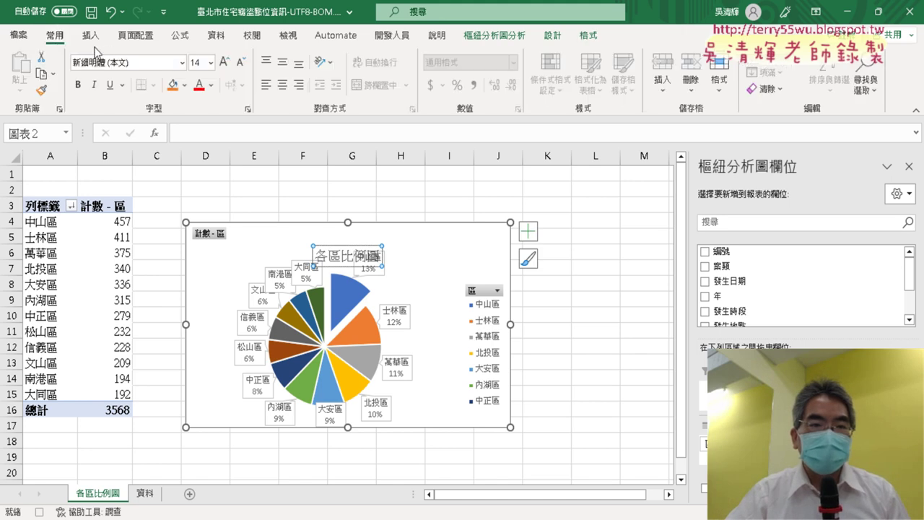
{"action": "left_click", "coordinate": [198, 85]}
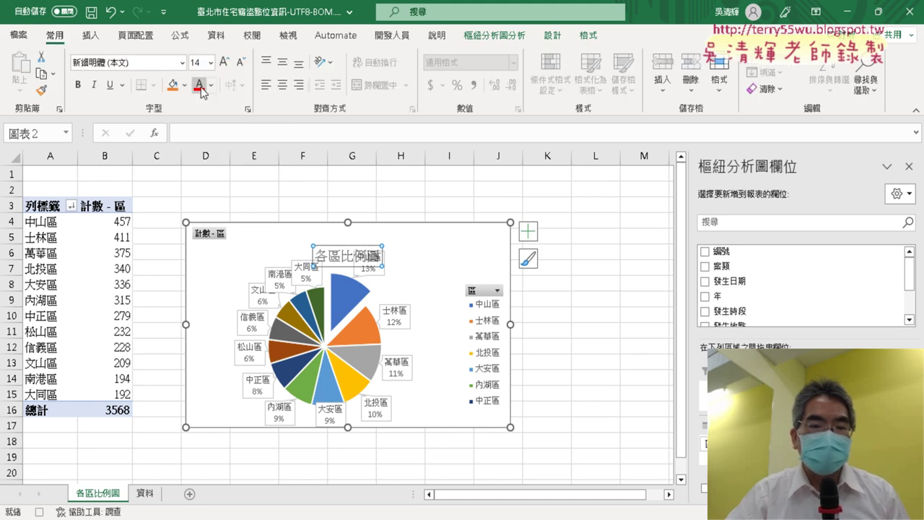
{"action": "left_click", "coordinate": [77, 85]}
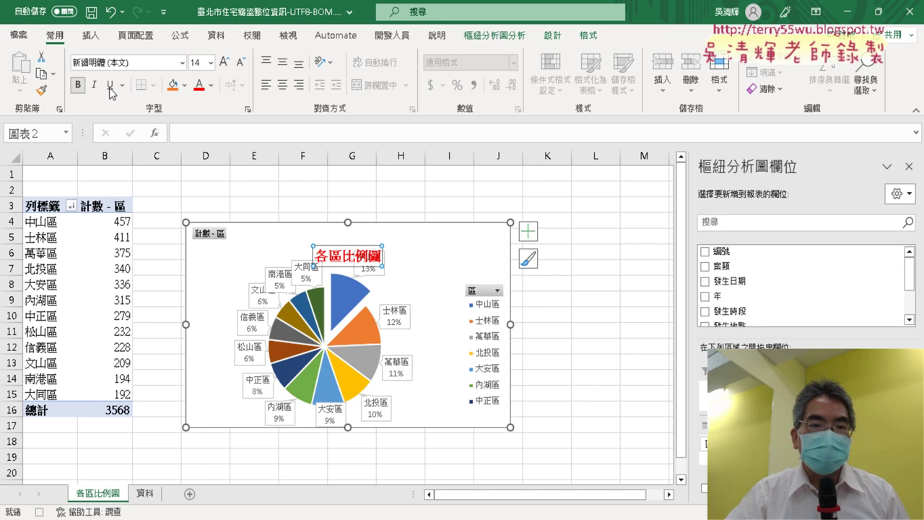
{"action": "left_click", "coordinate": [209, 64]}
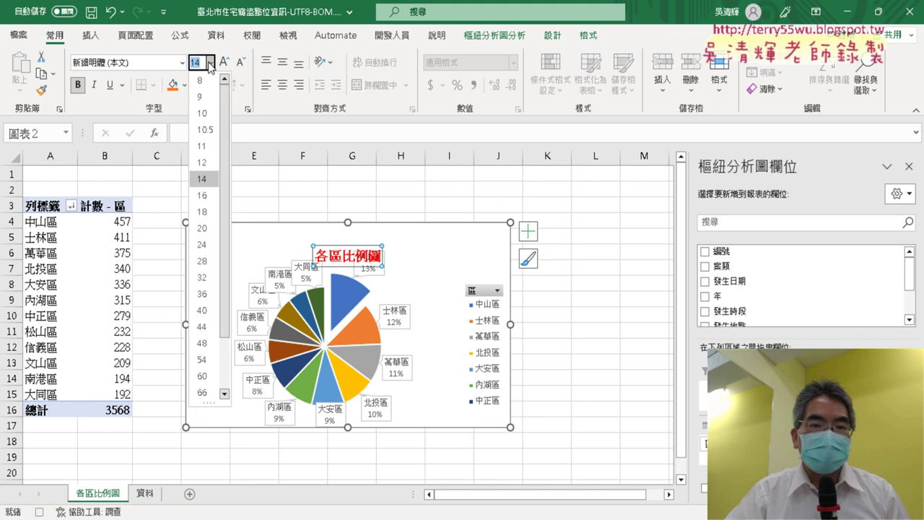
{"action": "left_click", "coordinate": [204, 216]}
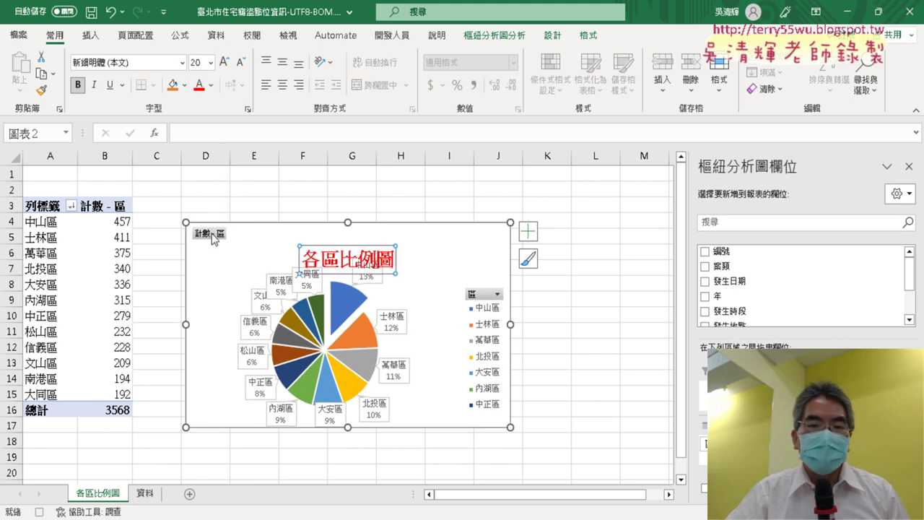
{"action": "left_click", "coordinate": [489, 329]}
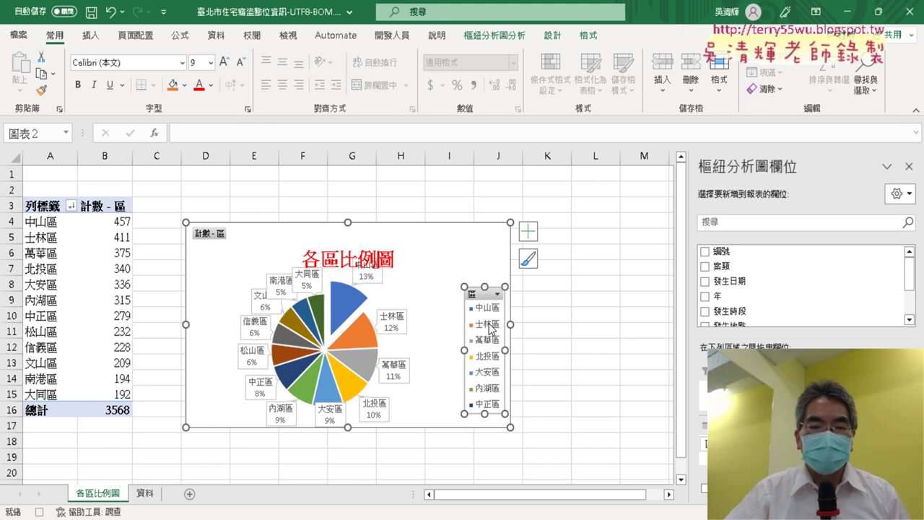
{"action": "key", "text": "Delete"}
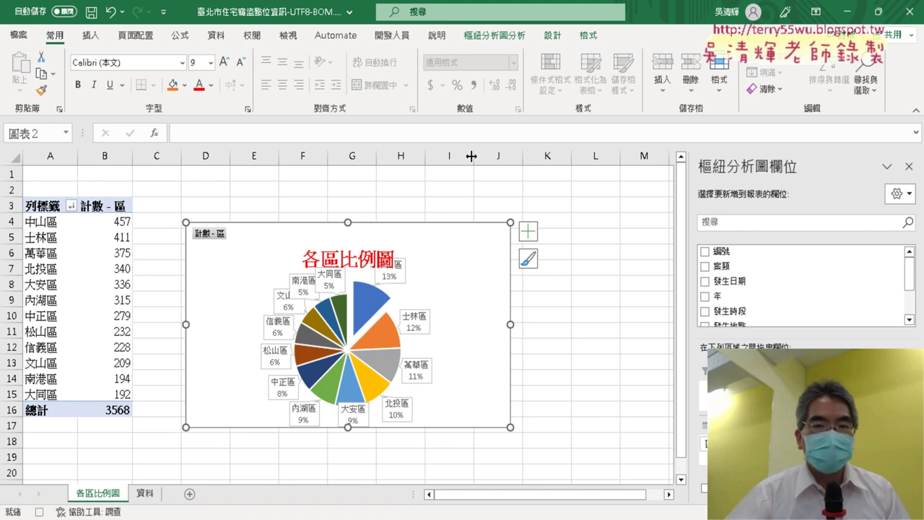
- Open the recorded 樞紐圖_區 macro for editing from the Developer tab's Macros list
{"action": "left_click", "coordinate": [394, 40]}
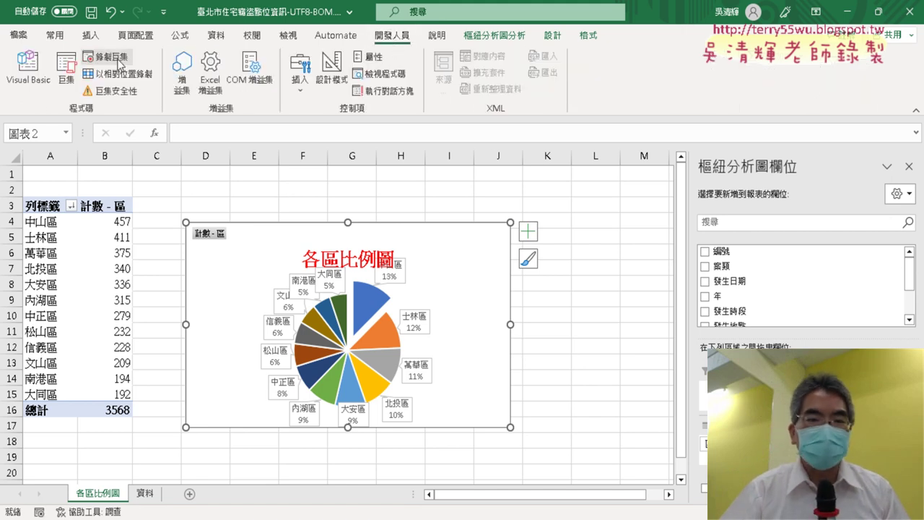
{"action": "left_click", "coordinate": [67, 73]}
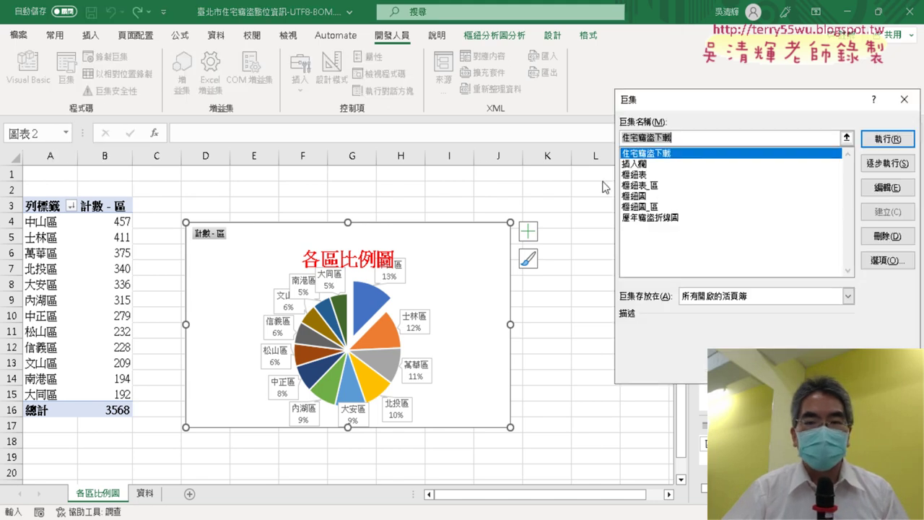
{"action": "left_click", "coordinate": [650, 207]}
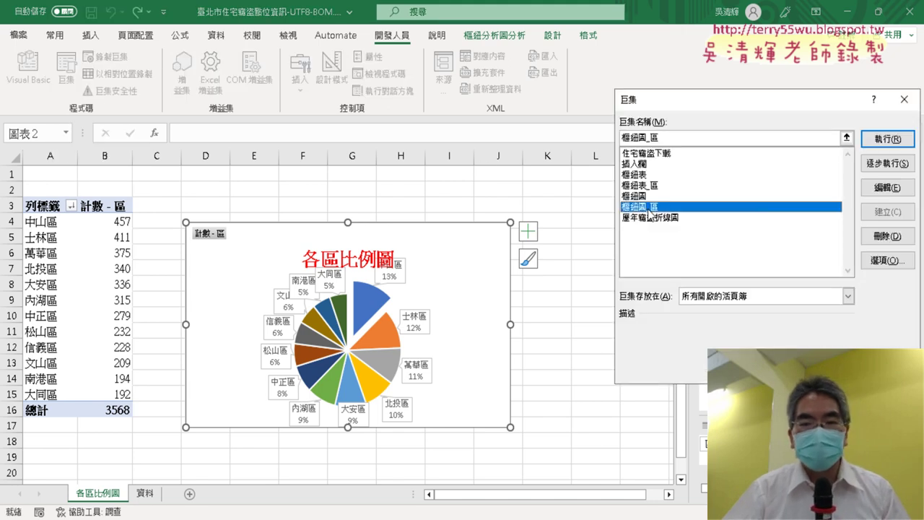
{"action": "left_click", "coordinate": [889, 189]}
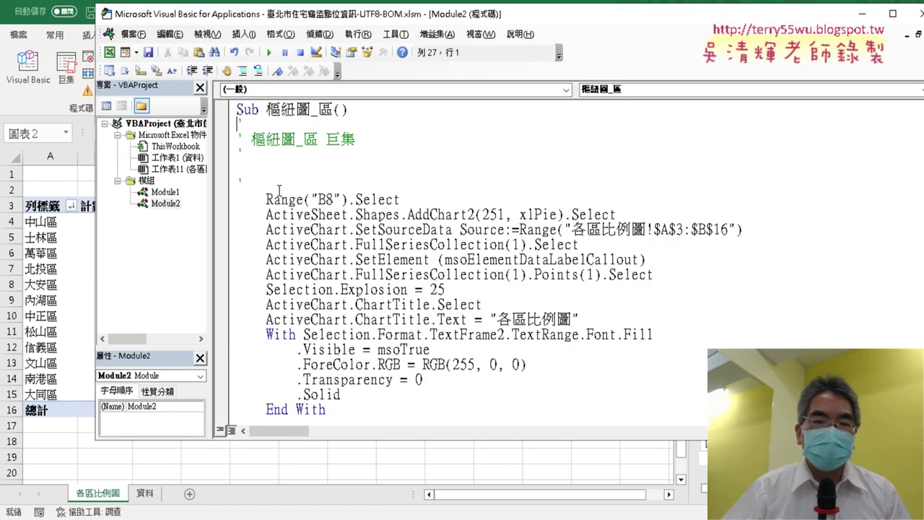
- Remove the generated comments and the Range("B8").Select line, add a Chinese comment, and add a blank line after SetSourceData
{"action": "left_click_drag", "start_coordinate": [256, 186], "coordinate": [231, 125]}
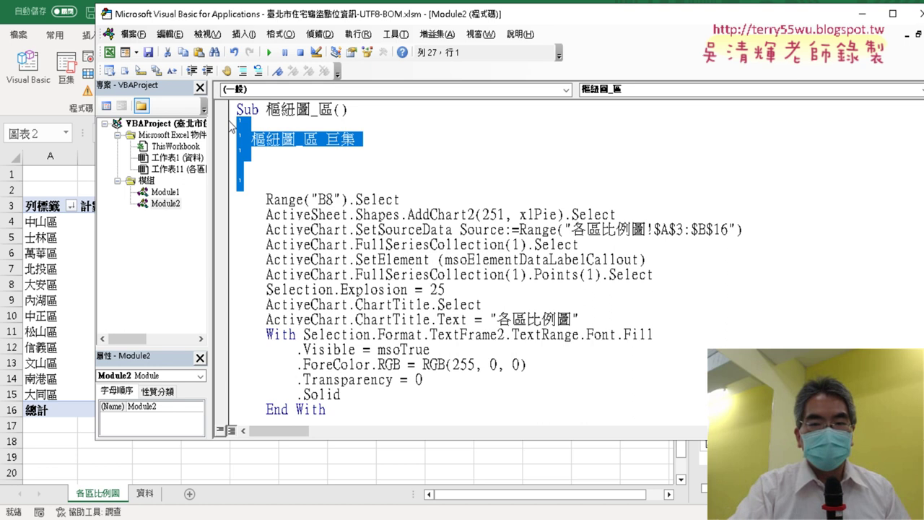
{"action": "key", "text": "Delete"}
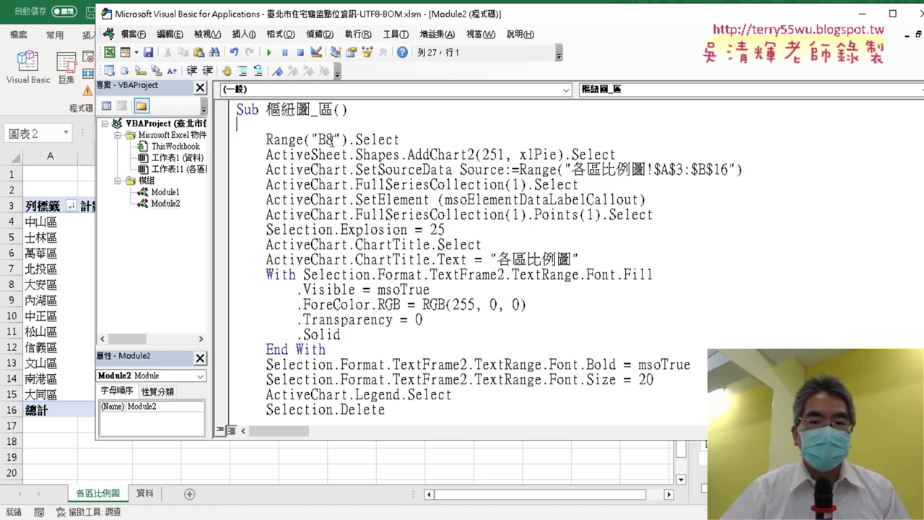
{"action": "left_click_drag", "start_coordinate": [399, 140], "coordinate": [231, 127]}
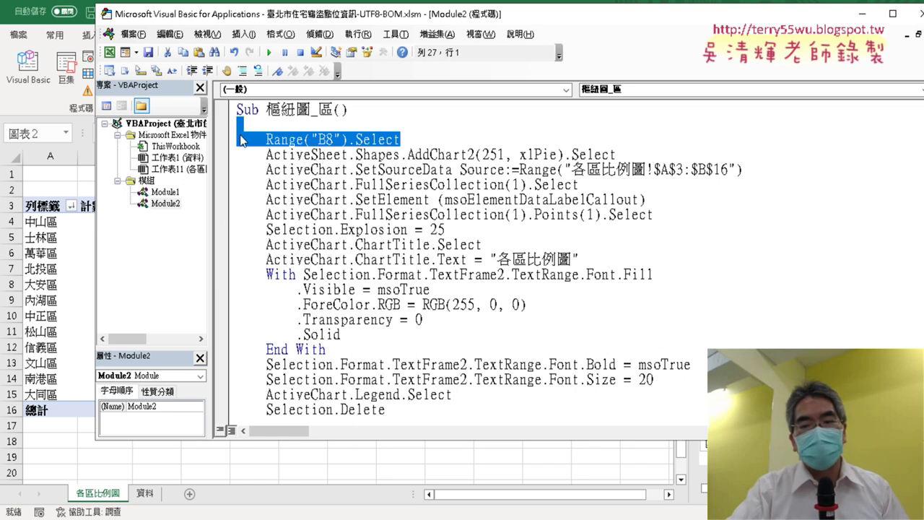
{"action": "key", "text": "Delete"}
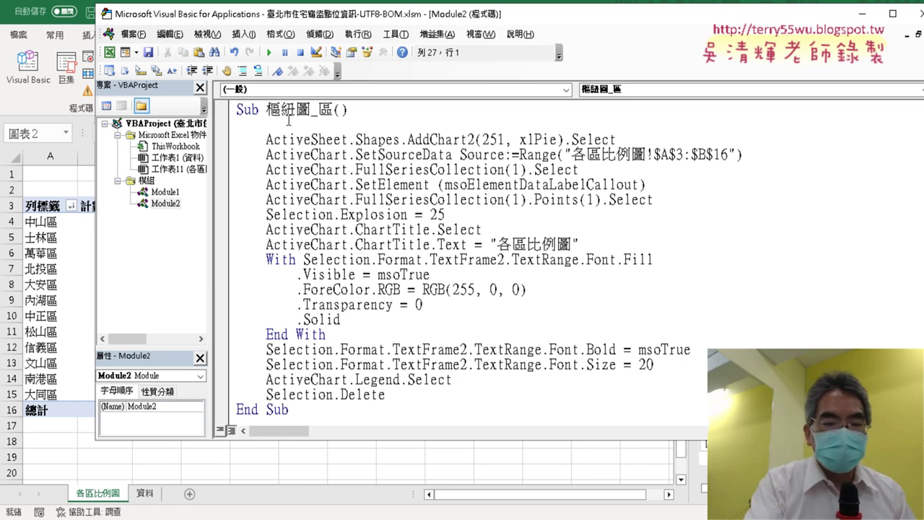
{"action": "key", "text": "Tab"}
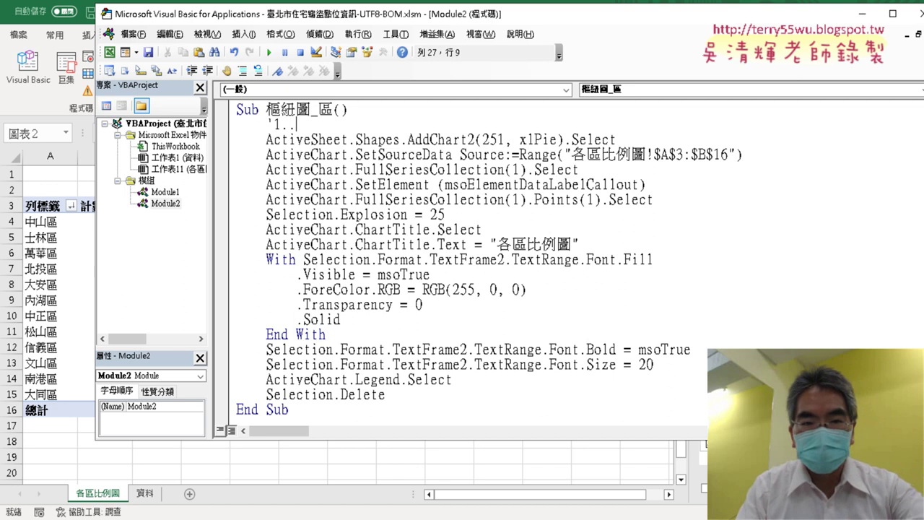
{"action": "type", "text": "插入樞紐分ㄧㄜ"}
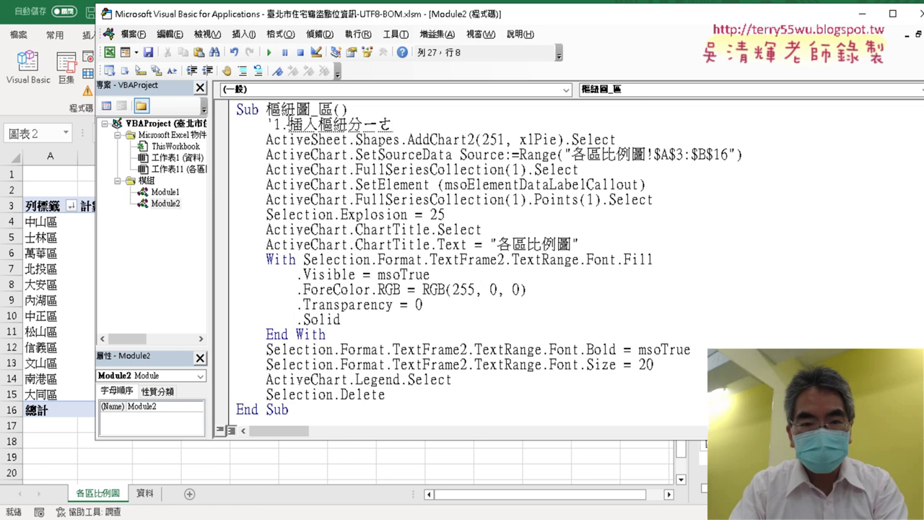
{"action": "key", "text": "BackSpace"}
{"action": "key", "text": "BackSpace"}
{"action": "type", "text": "ㄒㄧ"}
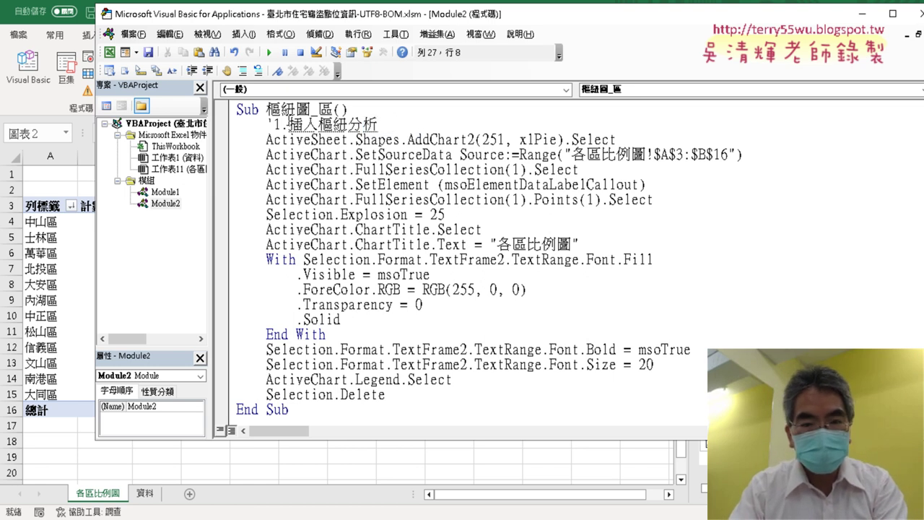
{"action": "type", "text": "6"}
{"action": "key", "text": "Return"}
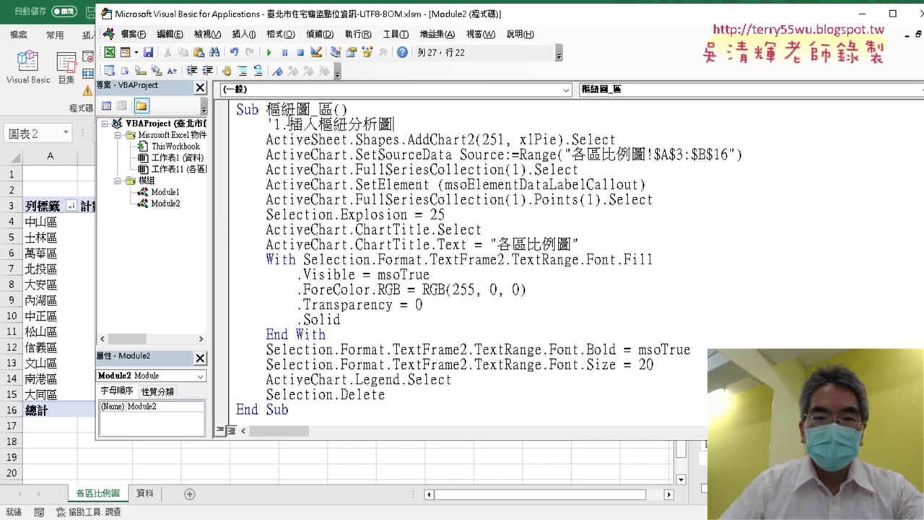
{"action": "left_click_drag", "start_coordinate": [755, 158], "coordinate": [219, 139]}
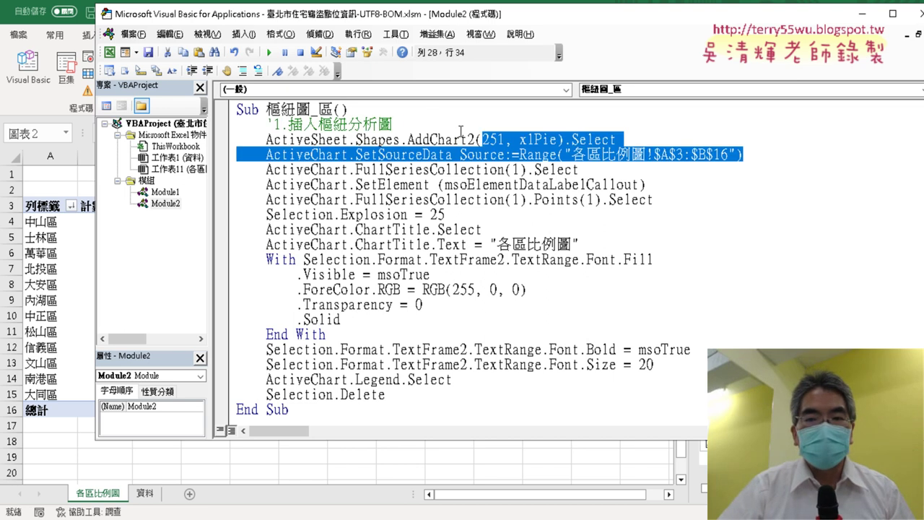
{"action": "left_click", "coordinate": [757, 154]}
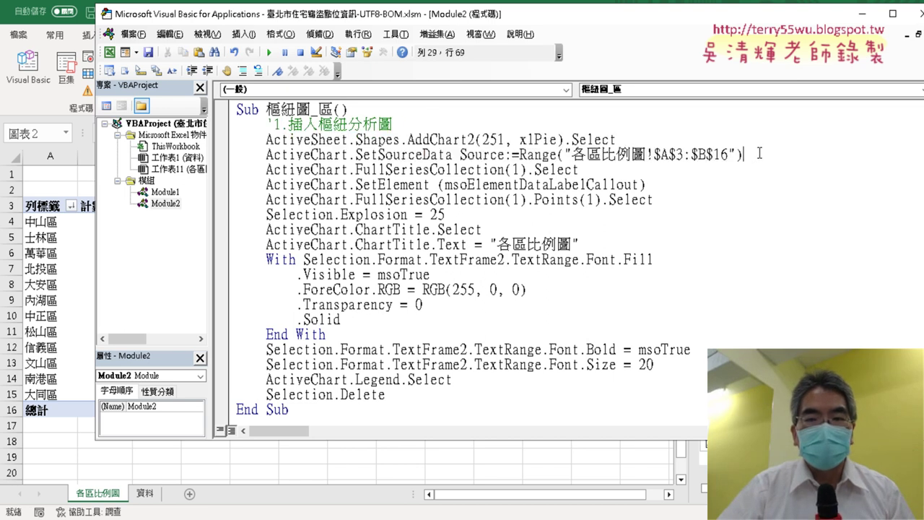
{"action": "key", "text": "Return"}
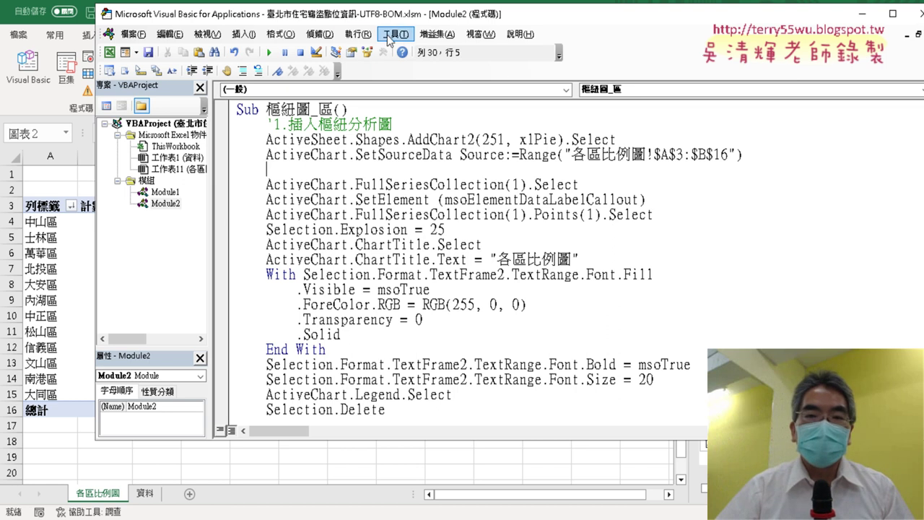
- Add a comma after xlPie in AddChart2(251, xlPie) and bring up AddChart2's help page
{"action": "left_click_drag", "start_coordinate": [374, 22], "coordinate": [527, 85]}
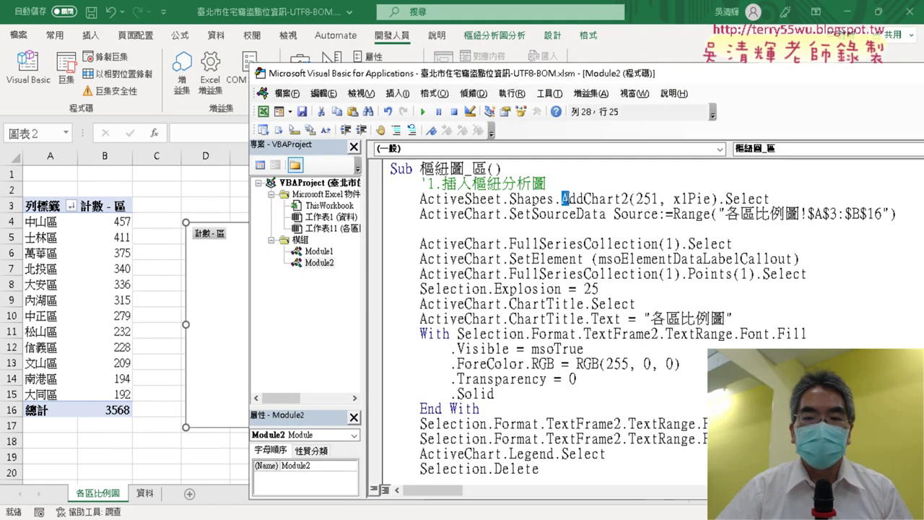
{"action": "left_click_drag", "start_coordinate": [567, 199], "coordinate": [622, 199]}
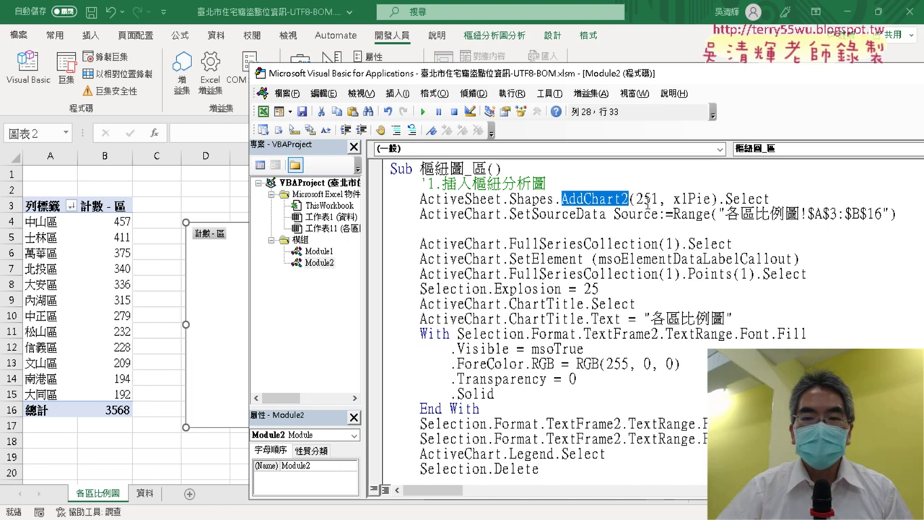
{"action": "left_click", "coordinate": [634, 199]}
{"action": "left_click_drag", "start_coordinate": [634, 198], "coordinate": [690, 201]}
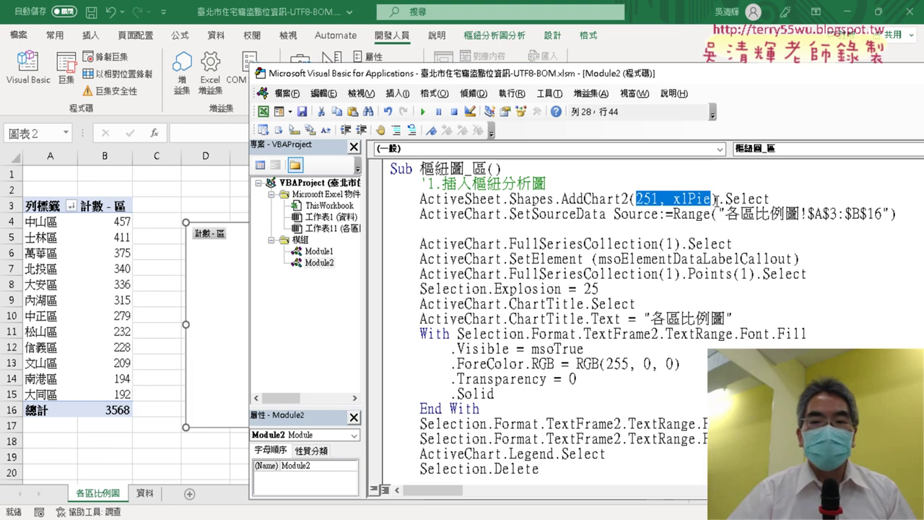
{"action": "left_click", "coordinate": [713, 196]}
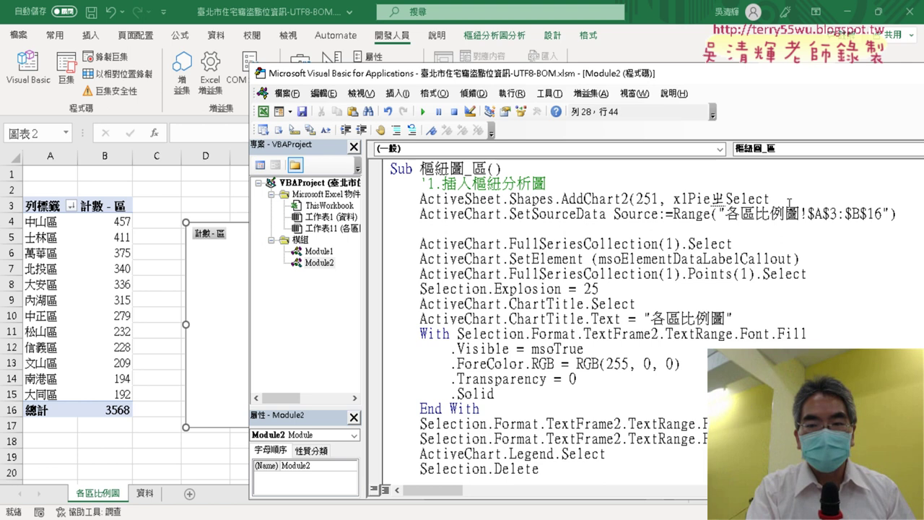
{"action": "type", "text": ",)."}
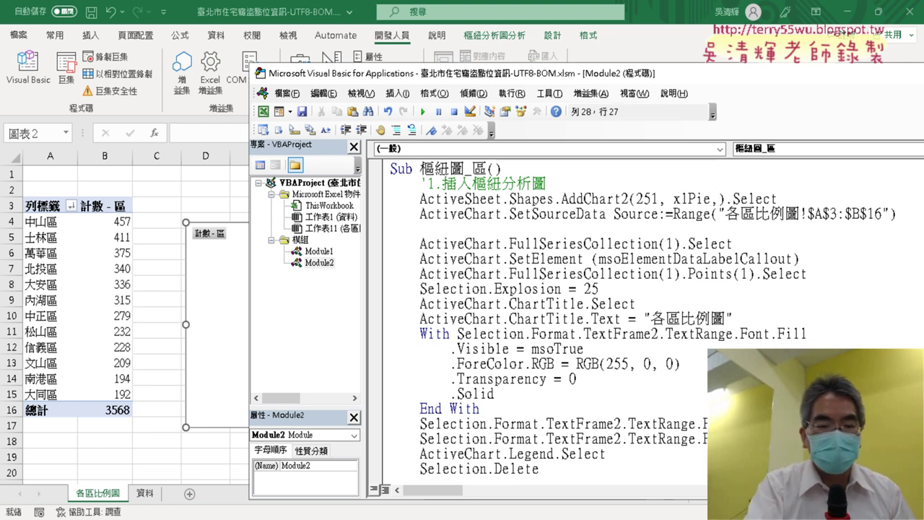
{"action": "key", "text": "F1"}
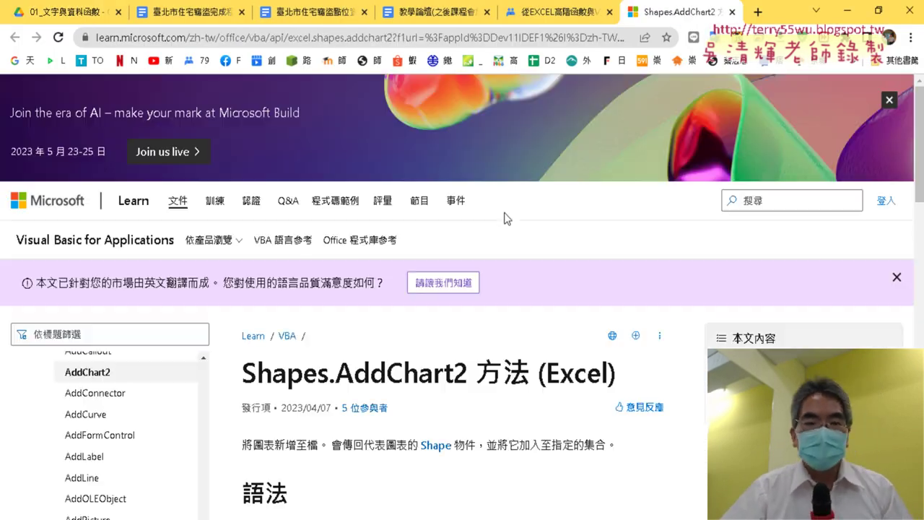
- Review the Style, XlChartType, Left, Top, Width and Height parameters in the Shapes.AddChart2 syntax
{"action": "scroll", "coordinate": [503, 209], "scroll_direction": "down", "scroll_amount": 2}
{"action": "scroll", "coordinate": [508, 229], "scroll_direction": "down", "scroll_amount": 1}
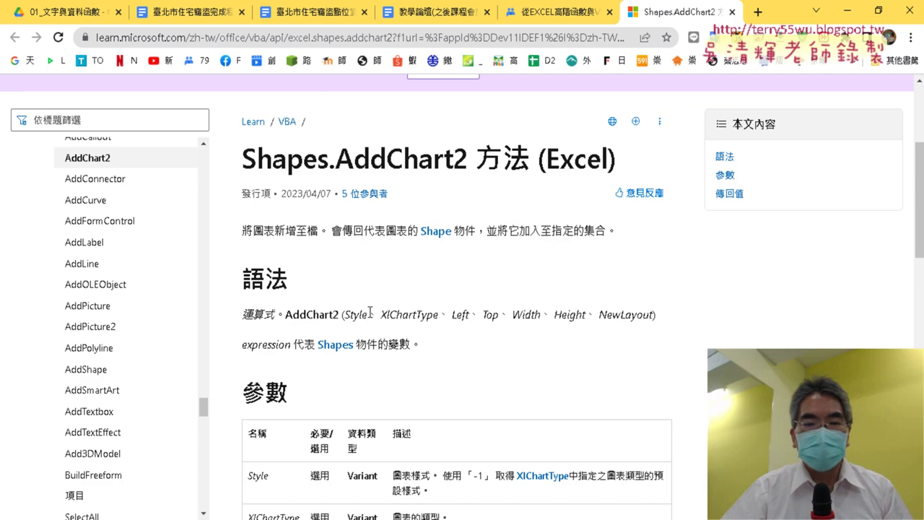
{"action": "left_click_drag", "start_coordinate": [345, 315], "coordinate": [436, 317]}
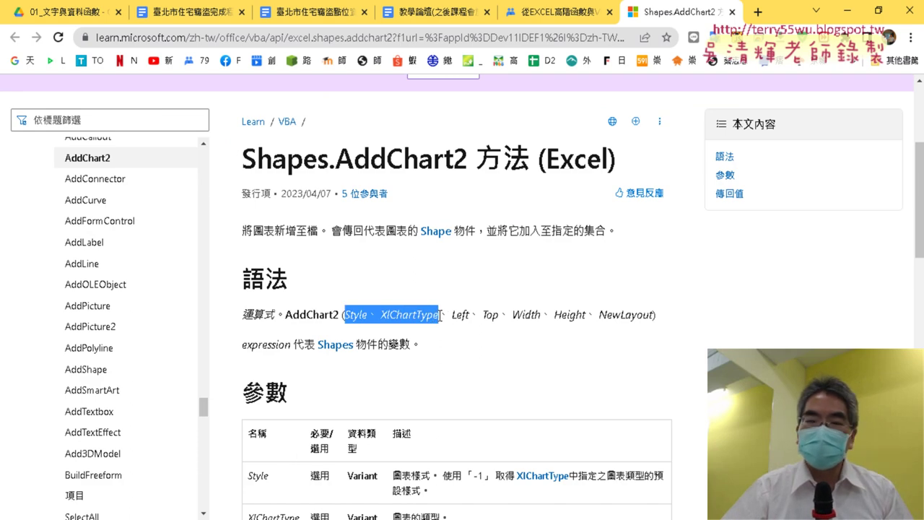
{"action": "left_click_drag", "start_coordinate": [451, 315], "coordinate": [591, 319]}
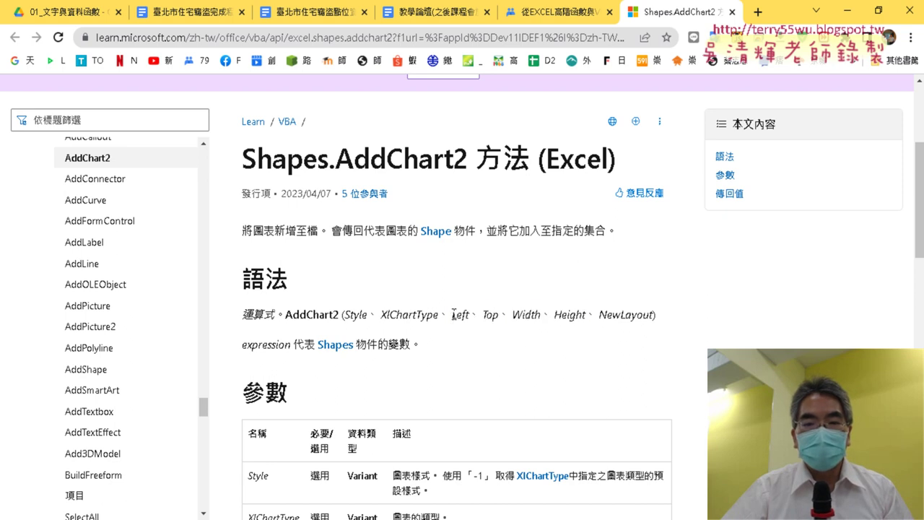
{"action": "left_click_drag", "start_coordinate": [452, 315], "coordinate": [494, 312]}
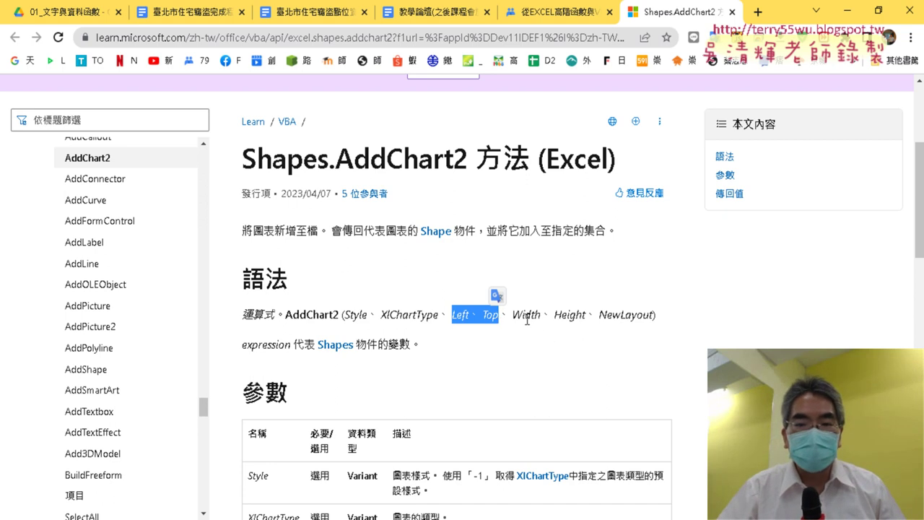
{"action": "double_click", "coordinate": [525, 315]}
{"action": "left_click_drag", "start_coordinate": [562, 315], "coordinate": [581, 315]}
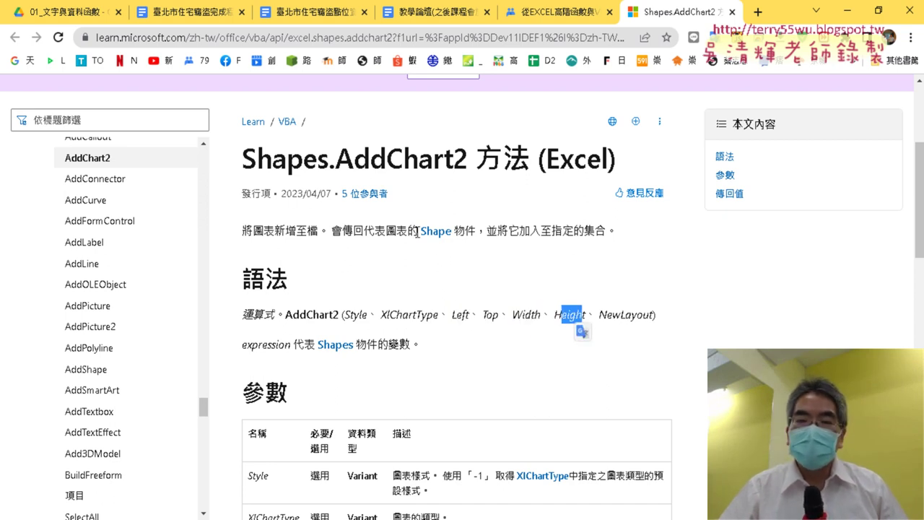
{"action": "left_click_drag", "start_coordinate": [337, 158], "coordinate": [459, 161]}
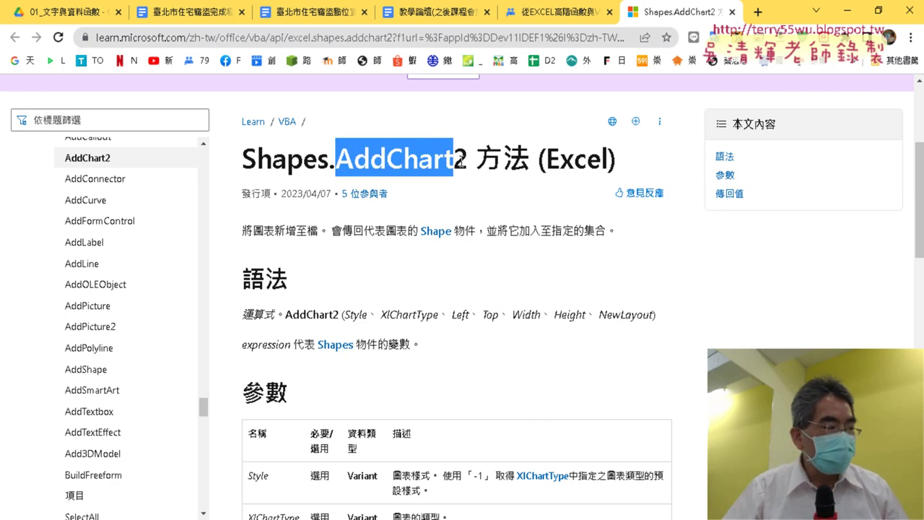
{"action": "left_click_drag", "start_coordinate": [456, 164], "coordinate": [470, 163]}
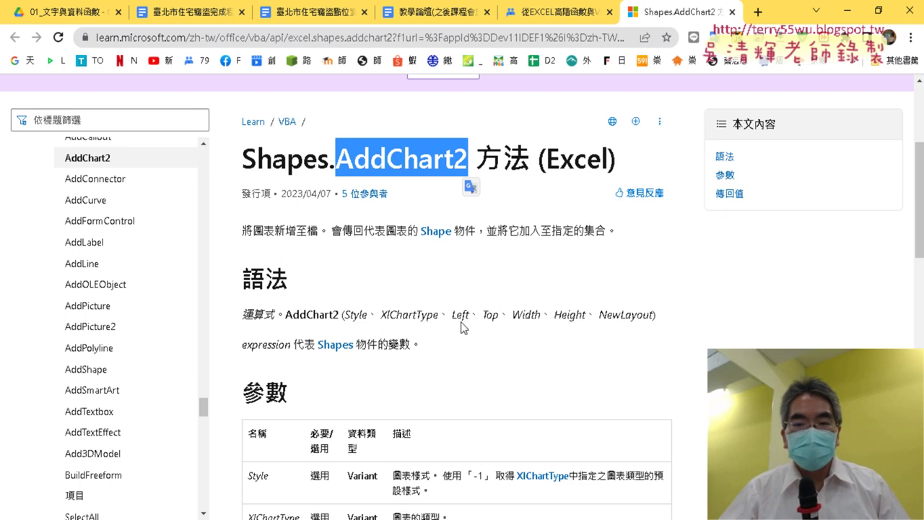
{"action": "left_click_drag", "start_coordinate": [453, 314], "coordinate": [586, 315]}
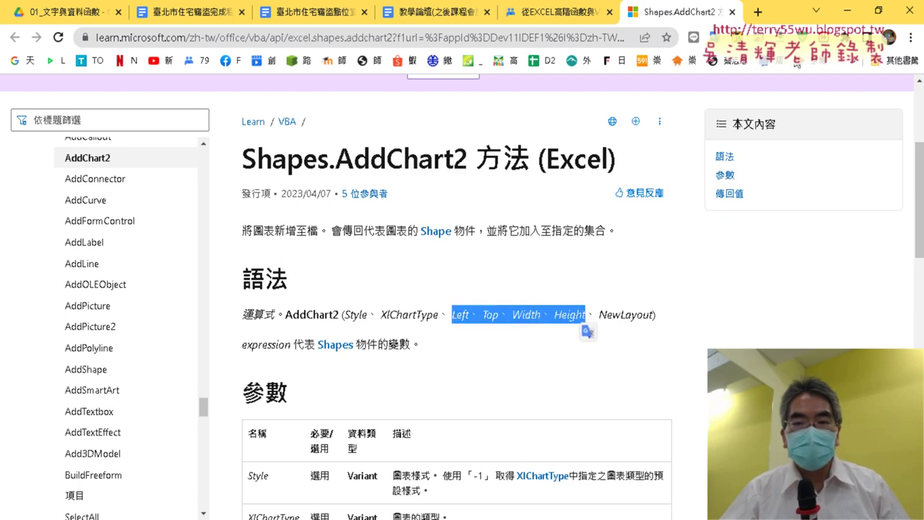
- Switch to the Google Doc 臺北市住宅竊盜完成程式碼 with the finished macro code
{"action": "left_click", "coordinate": [848, 12]}
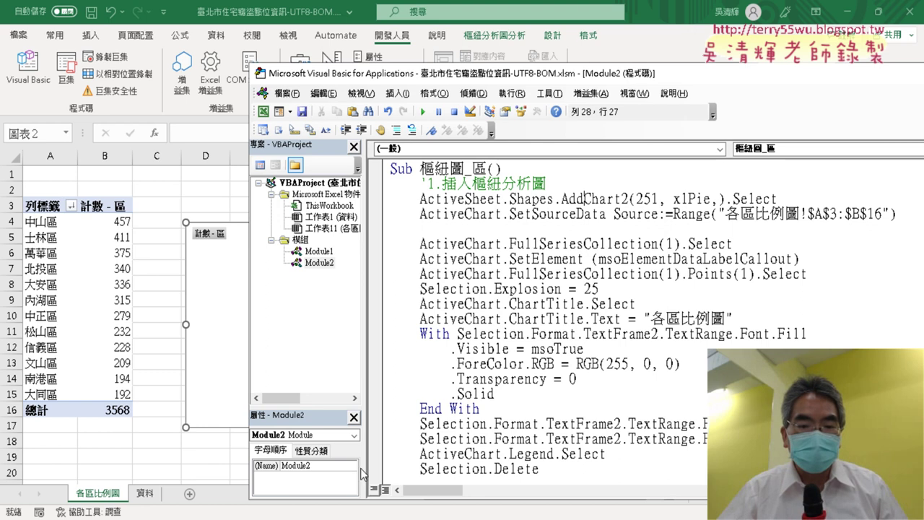
{"action": "key", "text": "alt+Tab"}
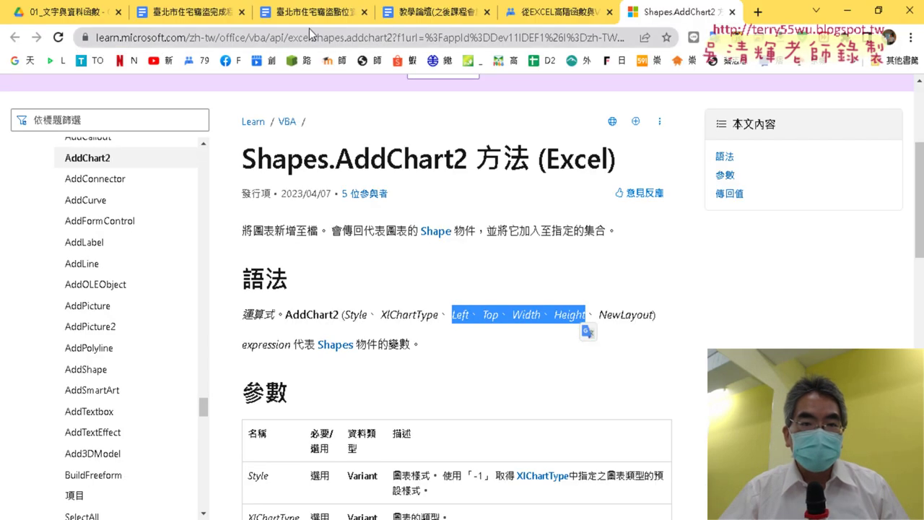
{"action": "left_click", "coordinate": [199, 13]}
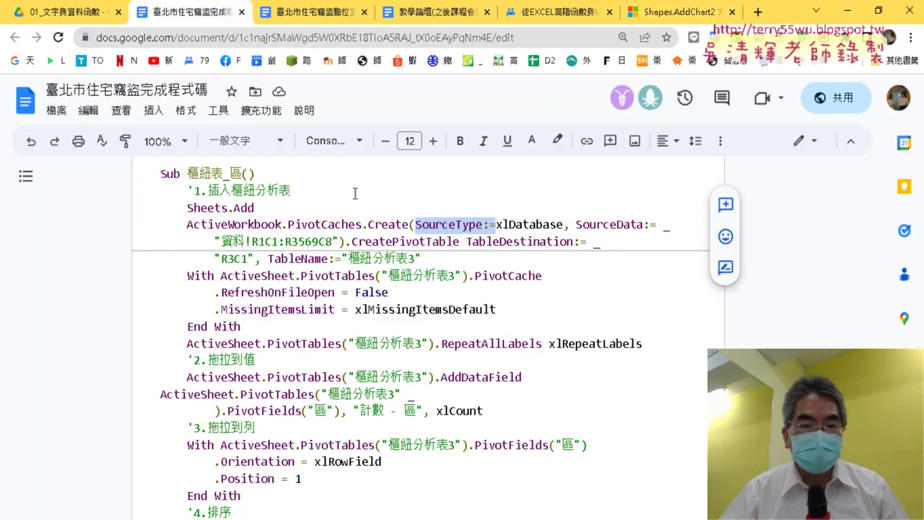
- Find the AddChart2(332, xlLineMarkers, ...) call in the finished code document
{"action": "scroll", "coordinate": [381, 230], "scroll_direction": "up", "scroll_amount": 3}
{"action": "scroll", "coordinate": [380, 230], "scroll_direction": "up", "scroll_amount": 3}
{"action": "scroll", "coordinate": [380, 230], "scroll_direction": "up", "scroll_amount": 3}
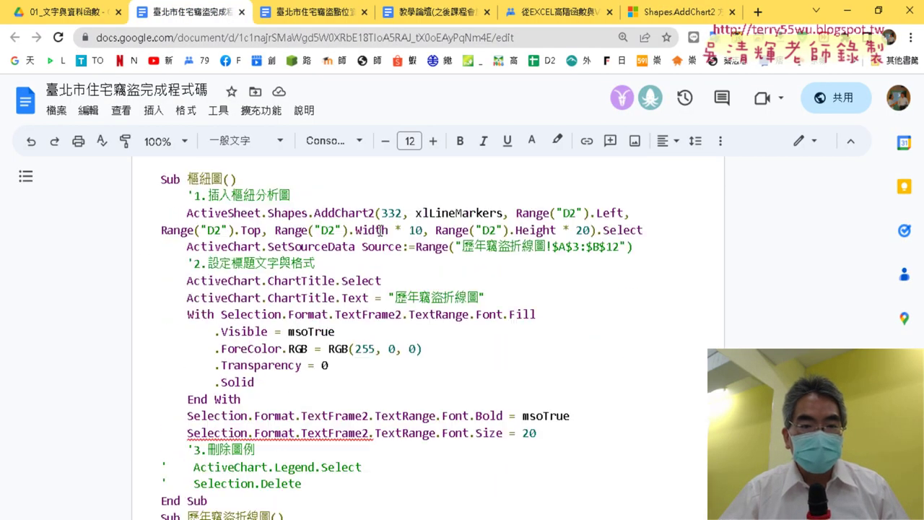
{"action": "scroll", "coordinate": [380, 230], "scroll_direction": "up", "scroll_amount": 5}
{"action": "scroll", "coordinate": [380, 230], "scroll_direction": "up", "scroll_amount": 2}
{"action": "scroll", "coordinate": [381, 229], "scroll_direction": "up", "scroll_amount": 2}
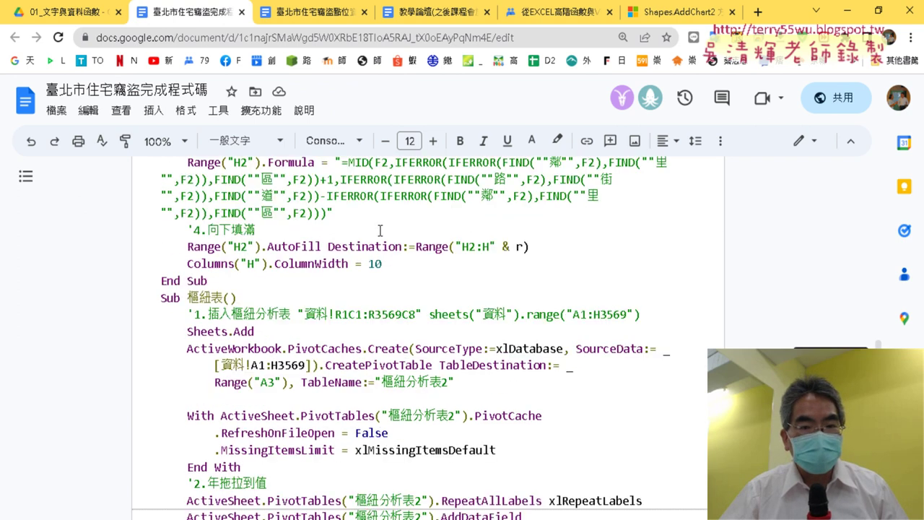
{"action": "scroll", "coordinate": [380, 230], "scroll_direction": "up", "scroll_amount": 4}
{"action": "scroll", "coordinate": [380, 230], "scroll_direction": "up", "scroll_amount": 4}
{"action": "scroll", "coordinate": [380, 230], "scroll_direction": "up", "scroll_amount": 4}
{"action": "scroll", "coordinate": [382, 231], "scroll_direction": "up", "scroll_amount": 6}
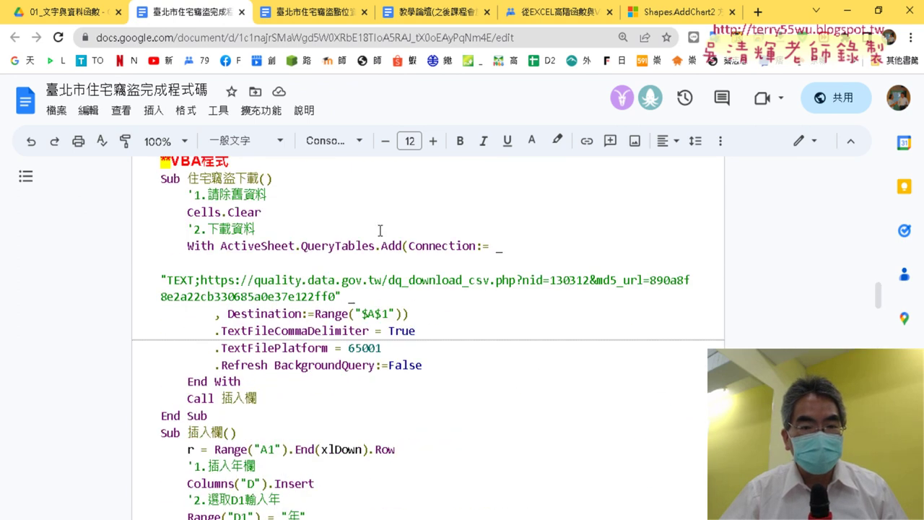
{"action": "scroll", "coordinate": [386, 233], "scroll_direction": "down", "scroll_amount": 6}
{"action": "scroll", "coordinate": [387, 233], "scroll_direction": "down", "scroll_amount": 7}
{"action": "scroll", "coordinate": [388, 232], "scroll_direction": "down", "scroll_amount": 7}
{"action": "scroll", "coordinate": [388, 233], "scroll_direction": "down", "scroll_amount": 4}
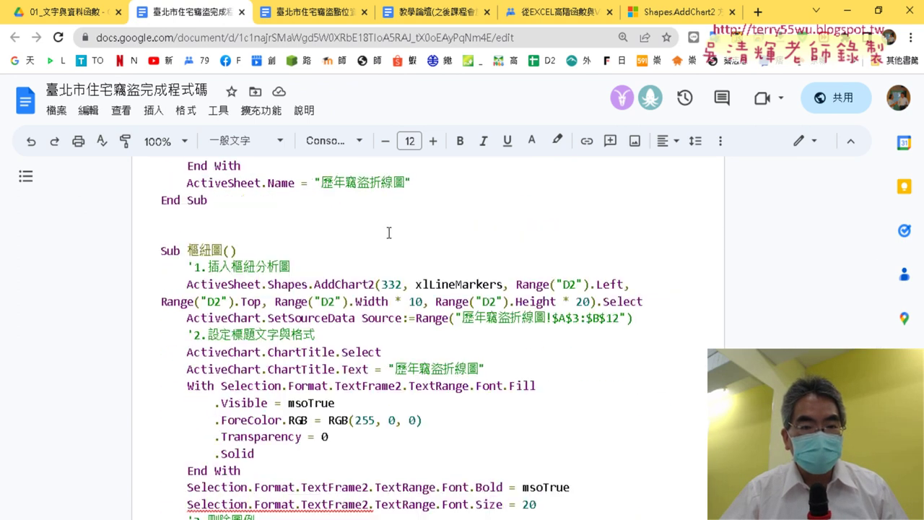
{"action": "scroll", "coordinate": [388, 232], "scroll_direction": "down", "scroll_amount": 2}
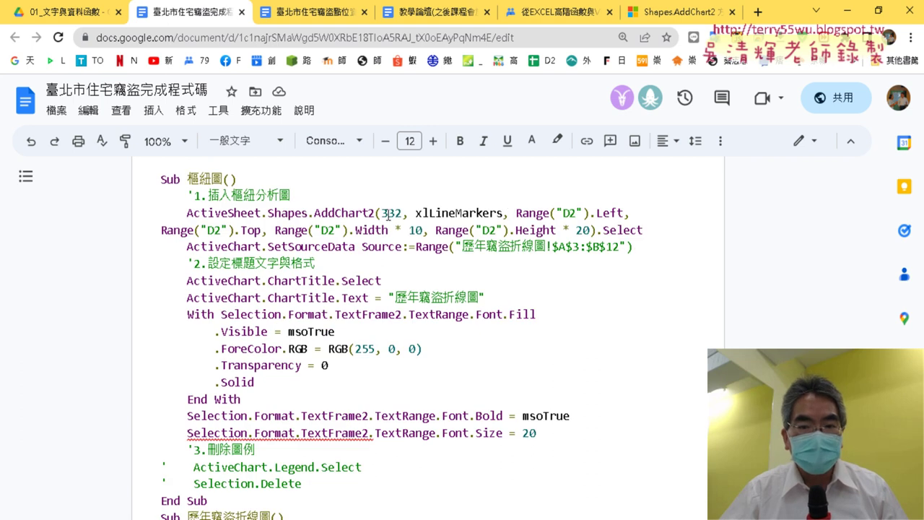
{"action": "left_click_drag", "start_coordinate": [382, 211], "coordinate": [448, 200]}
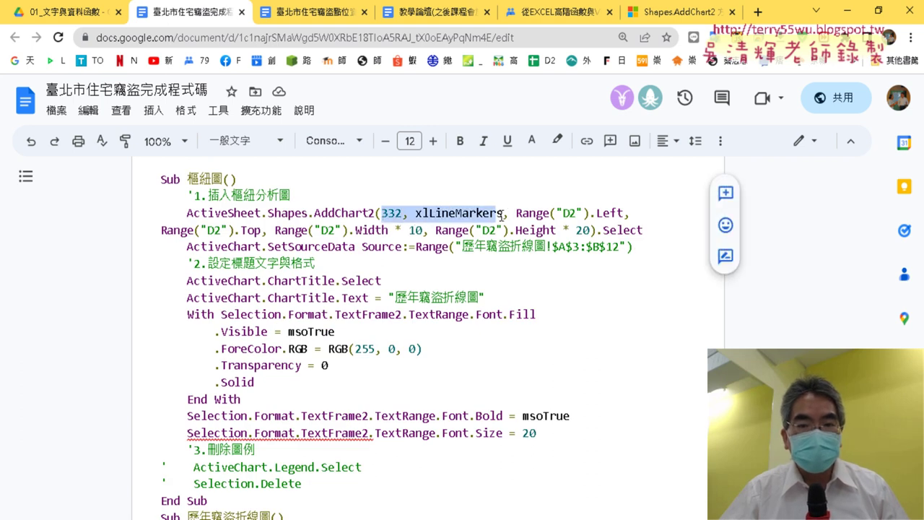
- Highlight the AddChart2 Left, Top, Width and Height arguments in yellow, then return to the VBA editor
{"action": "left_click", "coordinate": [507, 214]}
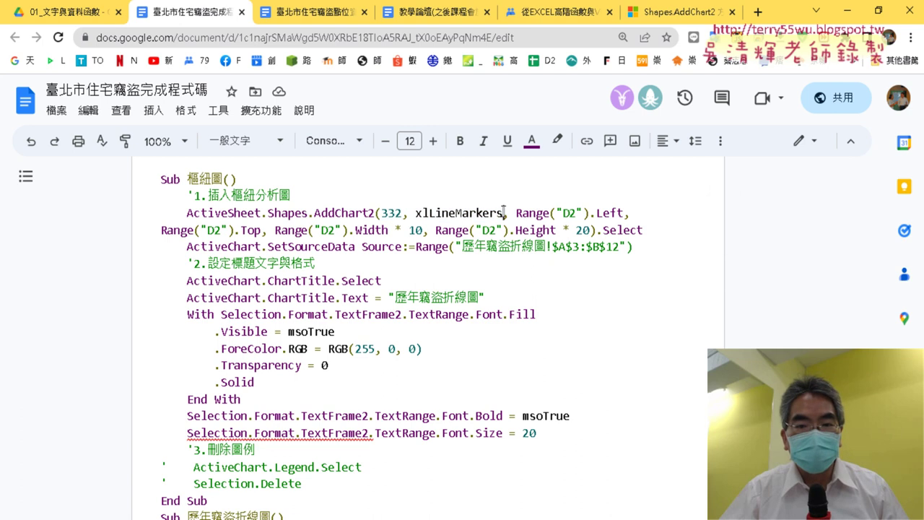
{"action": "left_click_drag", "start_coordinate": [503, 212], "coordinate": [591, 214]}
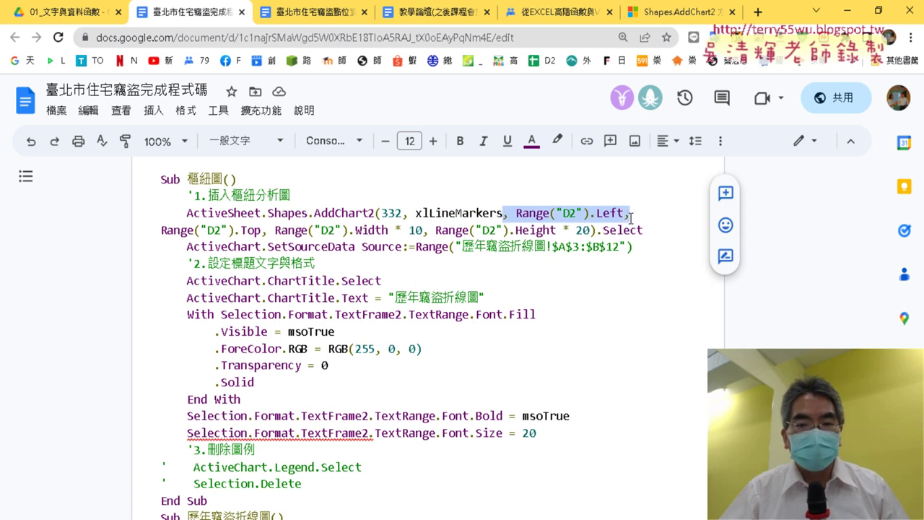
{"action": "mouse_move", "coordinate": [630, 217]}
{"action": "left_mouse_down"}
{"action": "mouse_move", "coordinate": [263, 233]}
{"action": "mouse_move", "coordinate": [396, 230]}
{"action": "left_mouse_up"}
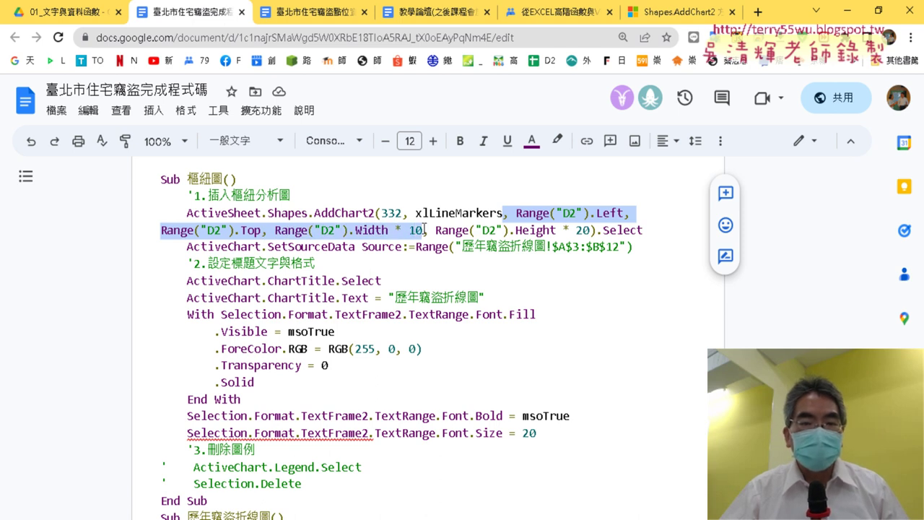
{"action": "left_click_drag", "start_coordinate": [425, 228], "coordinate": [575, 234]}
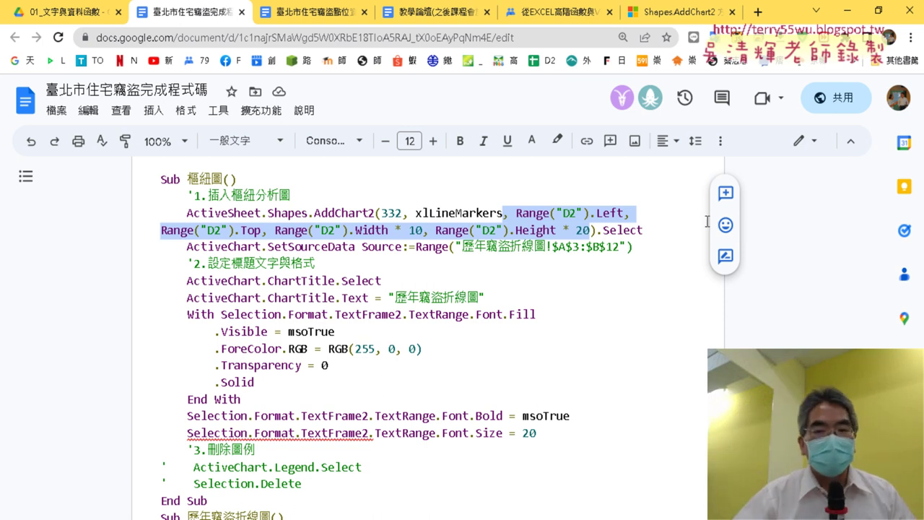
{"action": "left_click", "coordinate": [556, 140]}
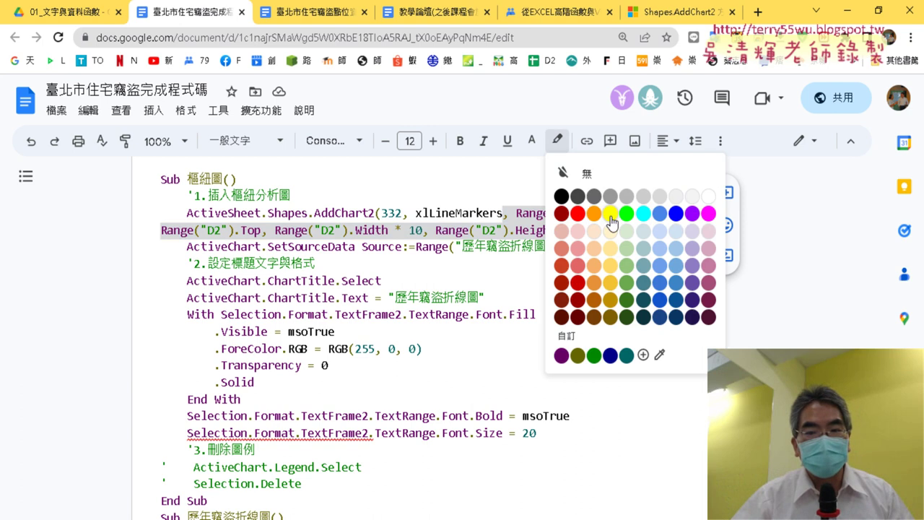
{"action": "left_click", "coordinate": [610, 214]}
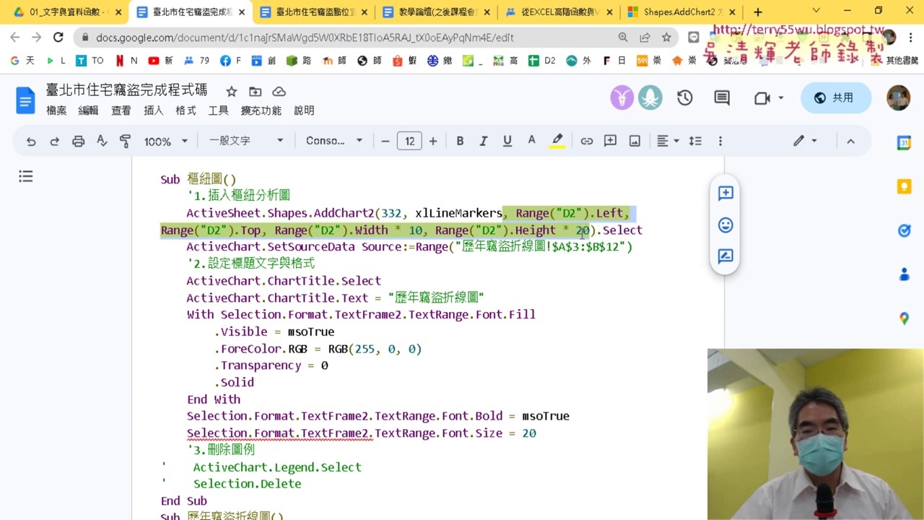
{"action": "left_click", "coordinate": [847, 10]}
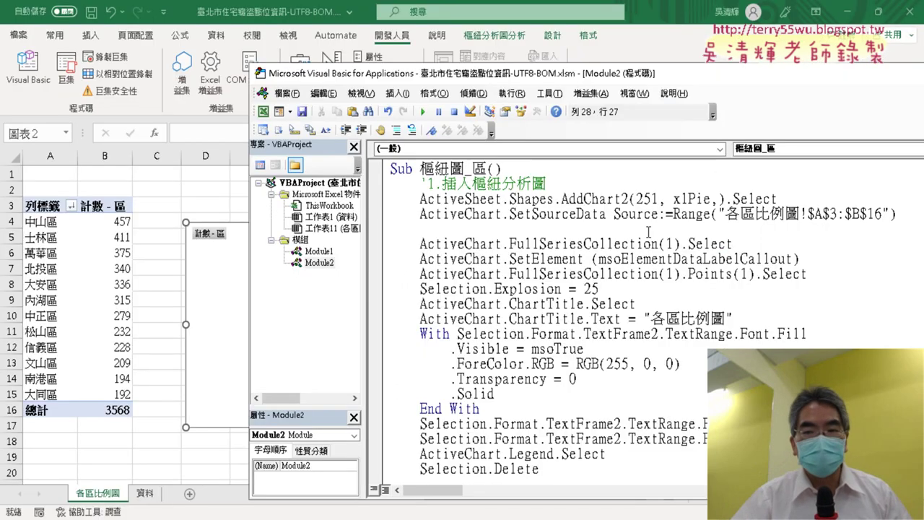
- Paste Range("D2").Left, .Top, .Width * 10, .Height * 20 into the empty AddChart2 argument
{"action": "left_click_drag", "start_coordinate": [612, 86], "coordinate": [405, 96]}
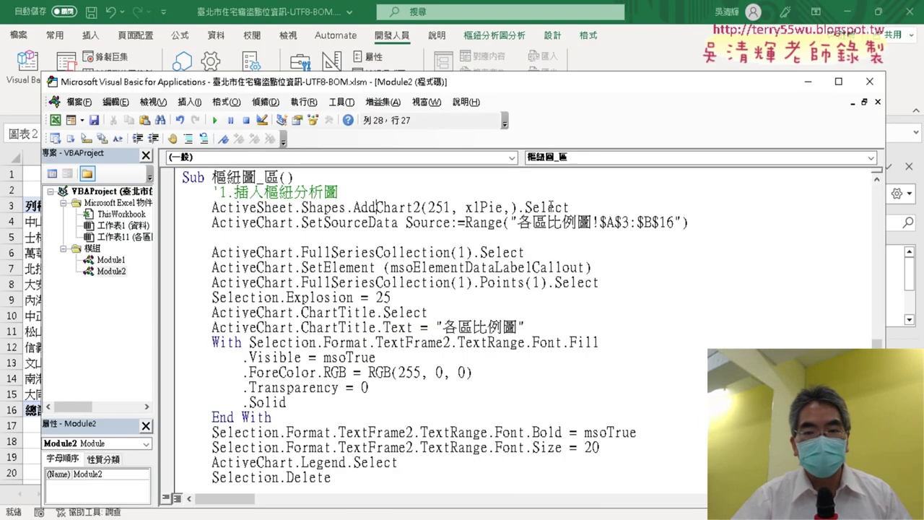
{"action": "left_click_drag", "start_coordinate": [509, 207], "coordinate": [502, 207]}
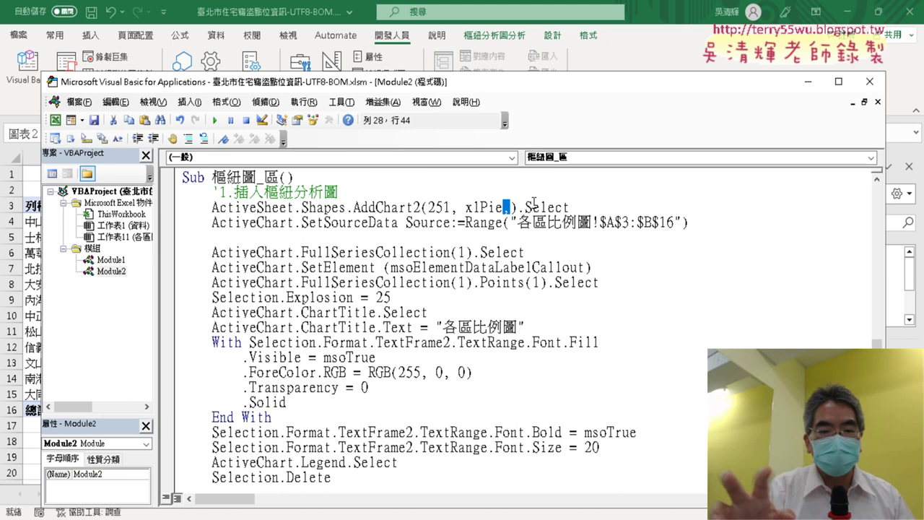
{"action": "key", "text": "ctrl+v"}
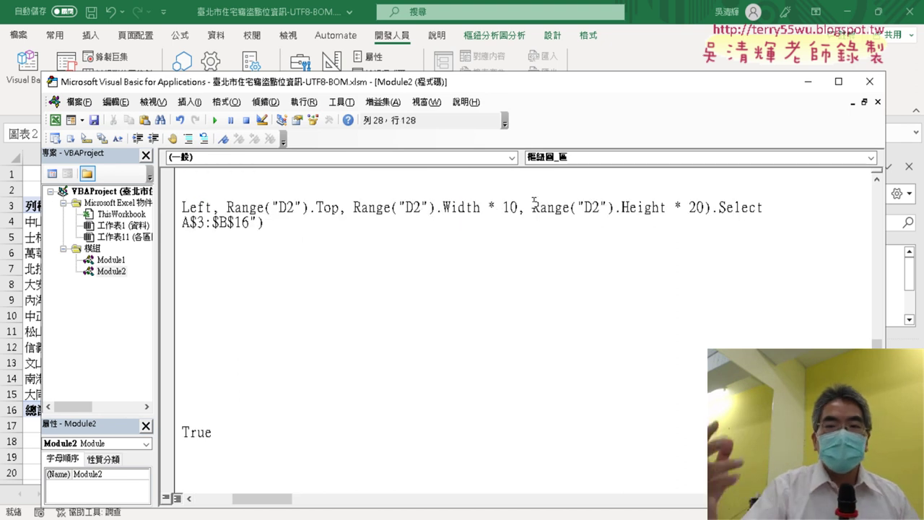
{"action": "left_click_drag", "start_coordinate": [258, 500], "coordinate": [219, 499]}
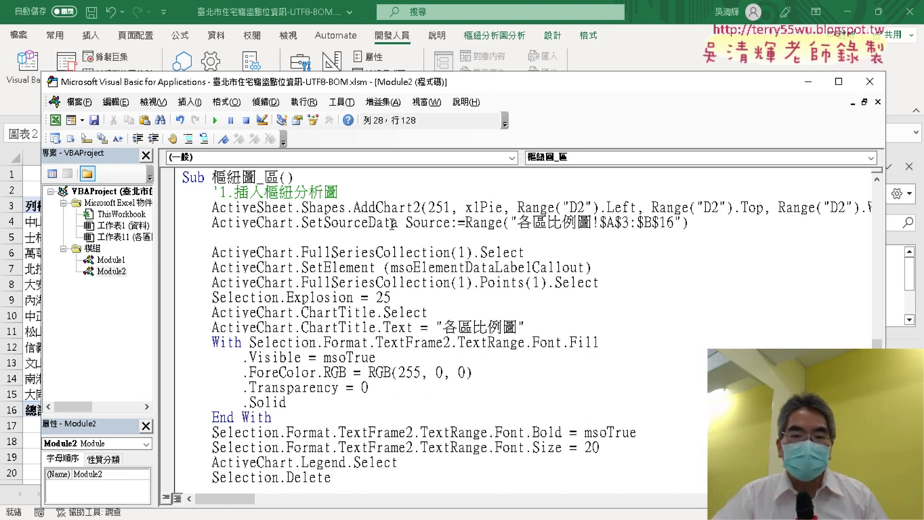
{"action": "left_click_drag", "start_coordinate": [518, 223], "coordinate": [676, 223]}
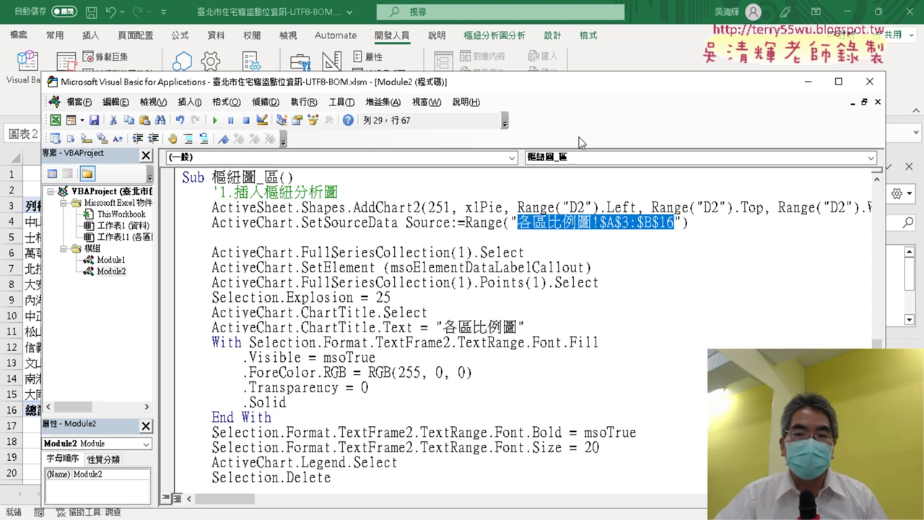
{"action": "left_click_drag", "start_coordinate": [516, 87], "coordinate": [633, 72]}
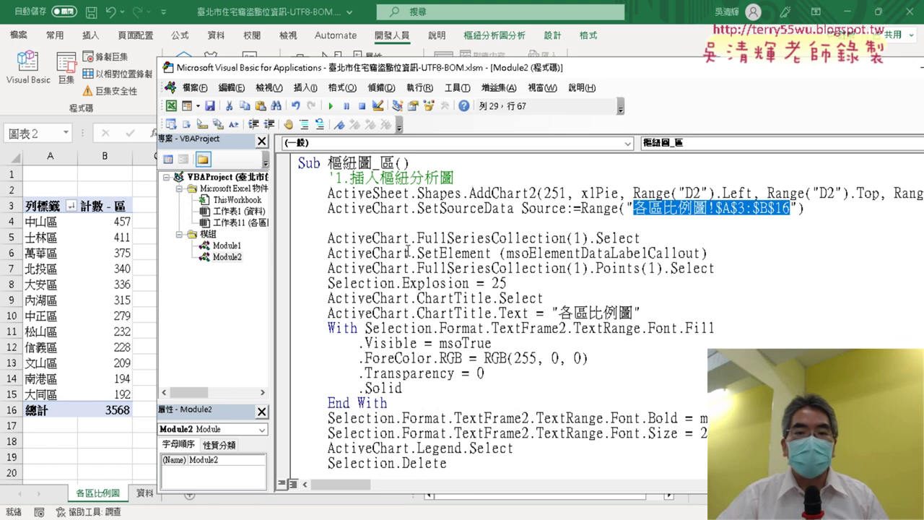
- Start a '2. comment on the blank line below the SetSourceData line
{"action": "left_click", "coordinate": [437, 223]}
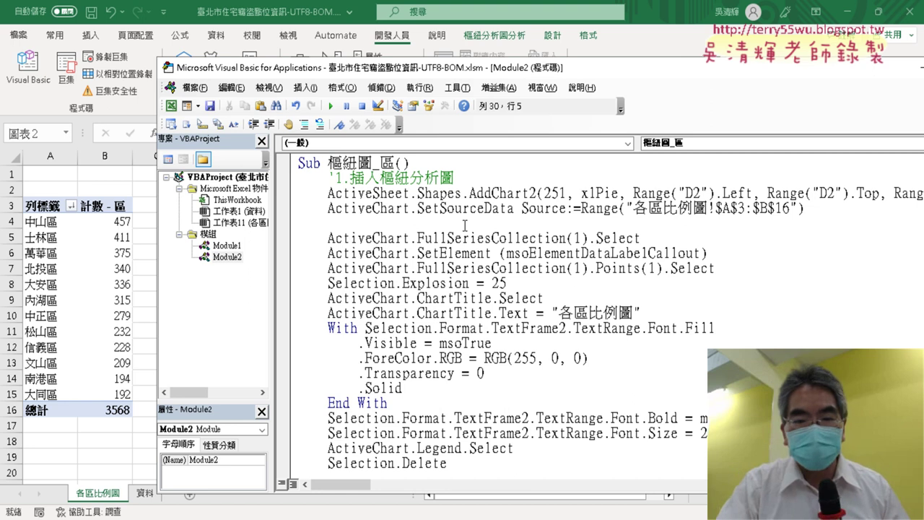
{"action": "type", "text": "ㄅ"}
{"action": "key", "text": "BackSpace"}
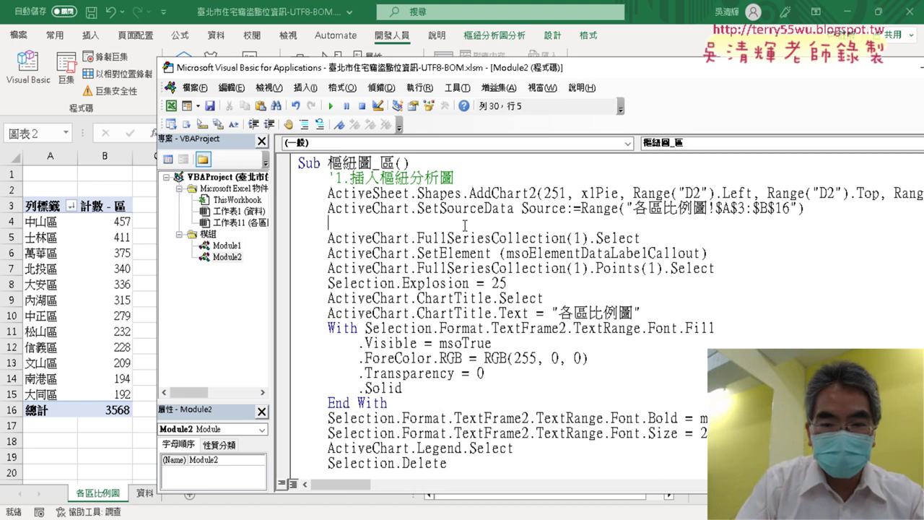
{"action": "type", "text": "'2"}
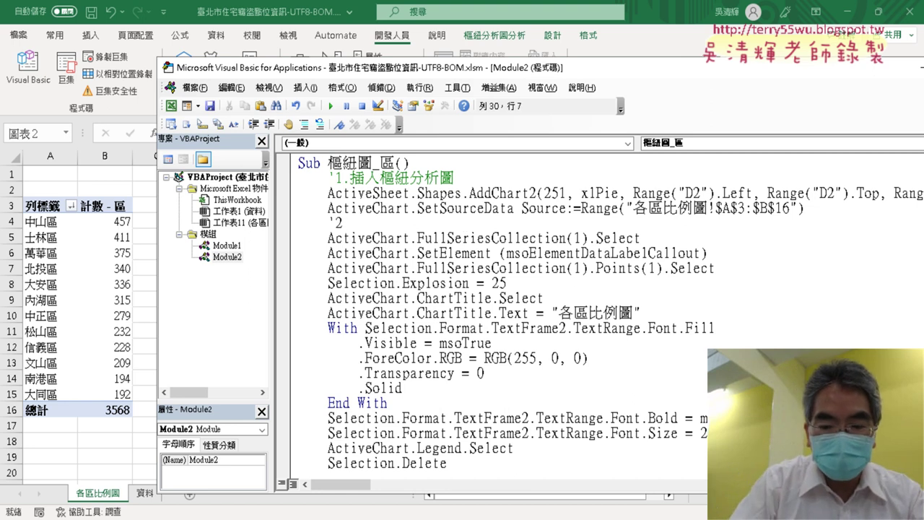
{"action": "type", "text": "."}
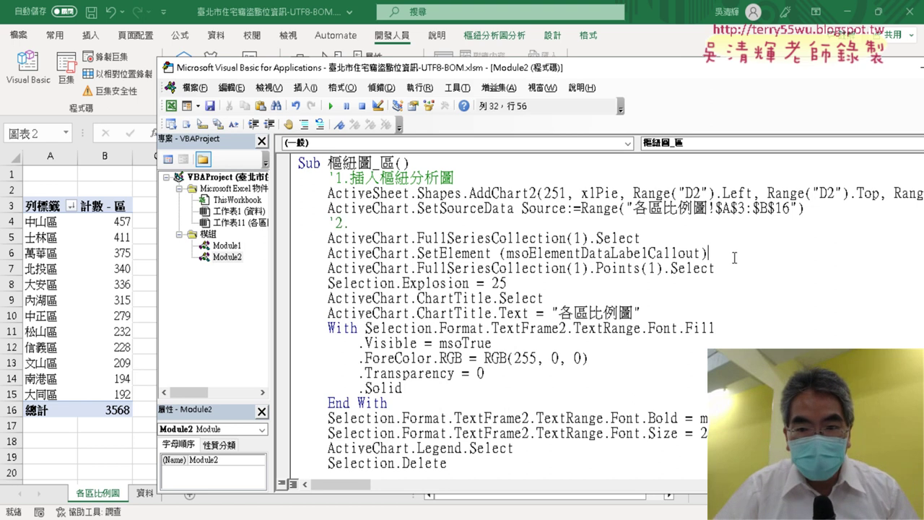
- Insert '3. and '4 comment lines before the Points(1) explosion and ChartTitle sections
{"action": "key", "text": "Return"}
{"action": "type", "text": "'3."}
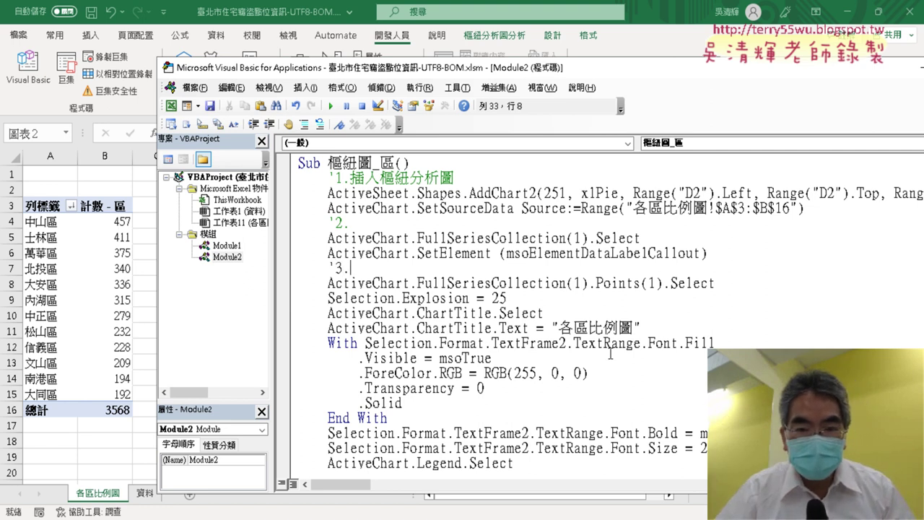
{"action": "left_click_drag", "start_coordinate": [403, 297], "coordinate": [466, 302]}
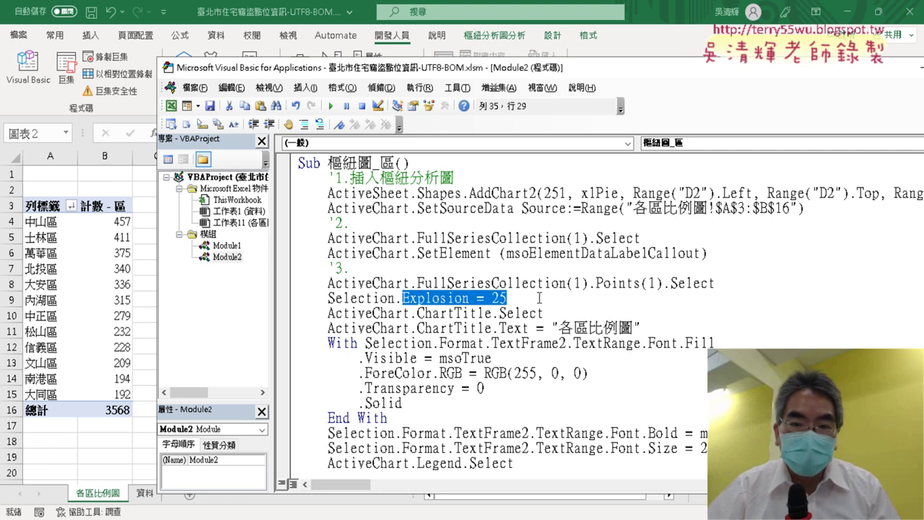
{"action": "left_click_drag", "start_coordinate": [596, 283], "coordinate": [639, 285]}
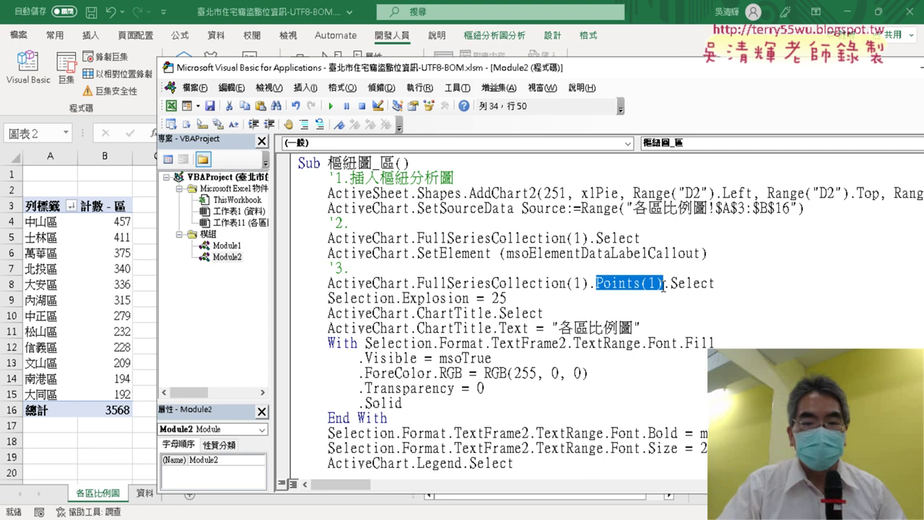
{"action": "left_click", "coordinate": [537, 300]}
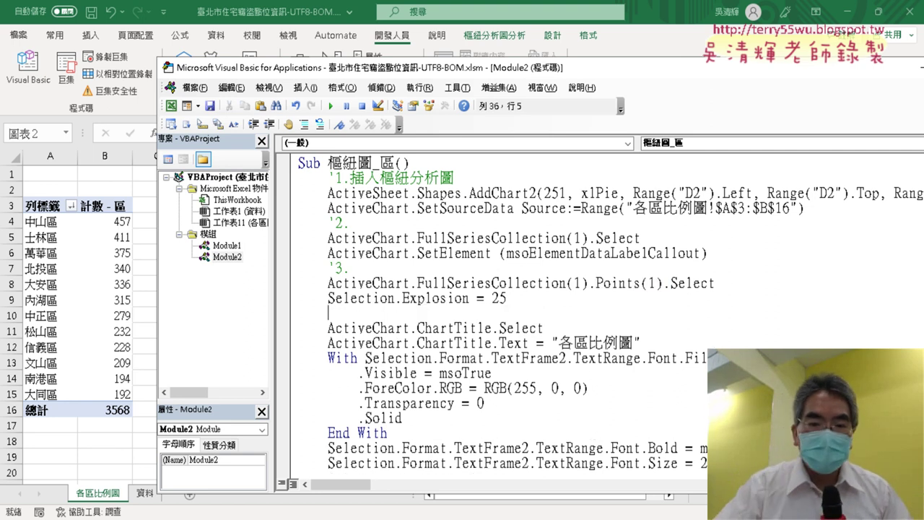
{"action": "key", "text": "Return"}
{"action": "type", "text": "'"}
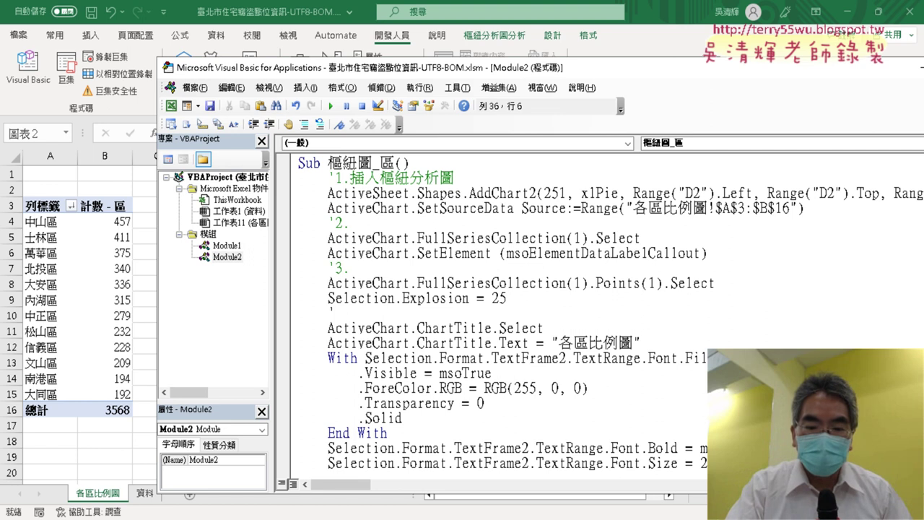
{"action": "type", "text": "4"}
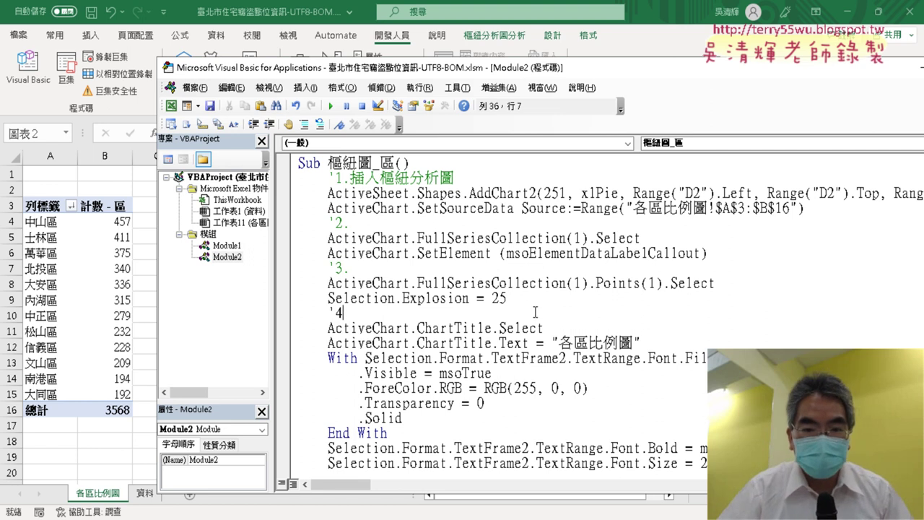
{"action": "left_click_drag", "start_coordinate": [418, 328], "coordinate": [540, 329]}
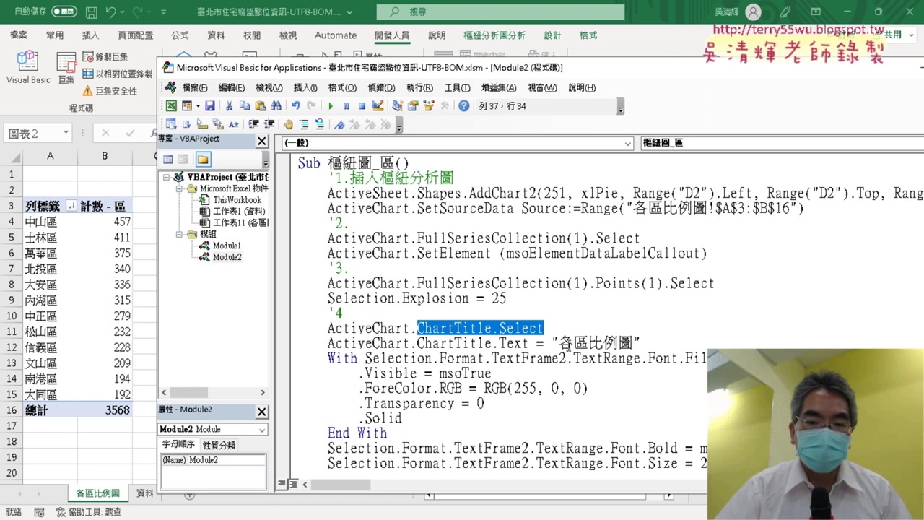
- Review the title code: 各區比例圖 text, red RGB(255, 0, 0), bold font and font size
{"action": "left_click_drag", "start_coordinate": [553, 342], "coordinate": [642, 340]}
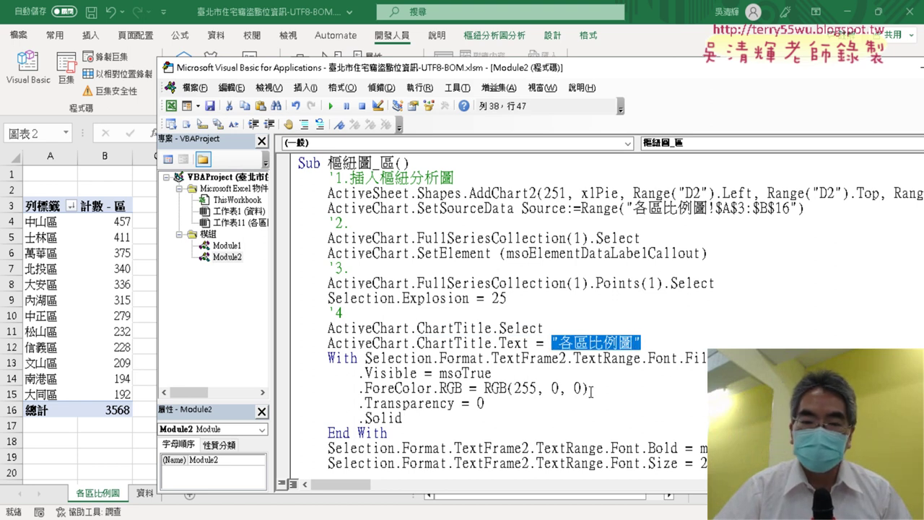
{"action": "left_click_drag", "start_coordinate": [589, 388], "coordinate": [508, 388]}
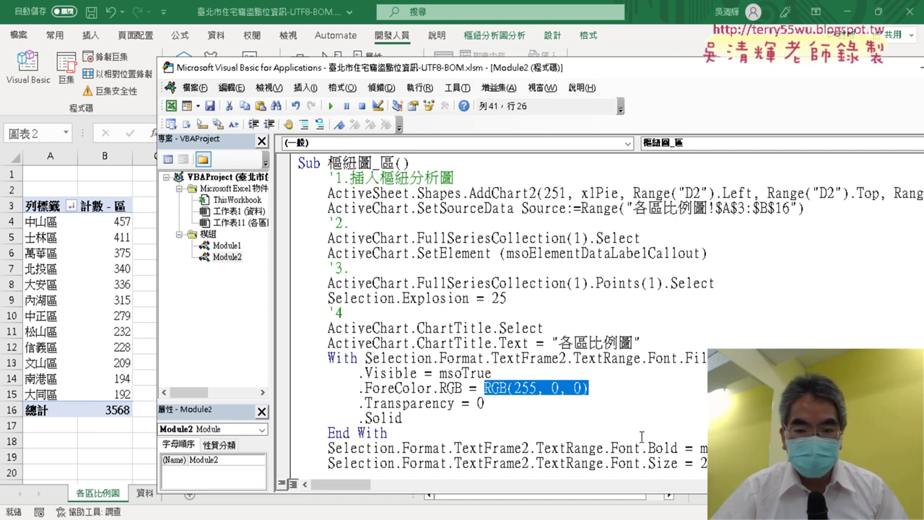
{"action": "left_click_drag", "start_coordinate": [703, 447], "coordinate": [570, 448]}
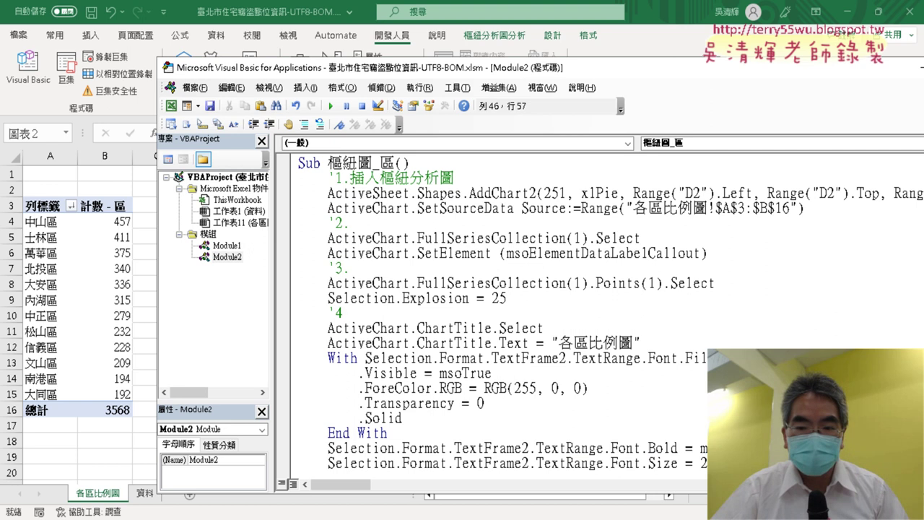
{"action": "left_click_drag", "start_coordinate": [703, 463], "coordinate": [572, 463]}
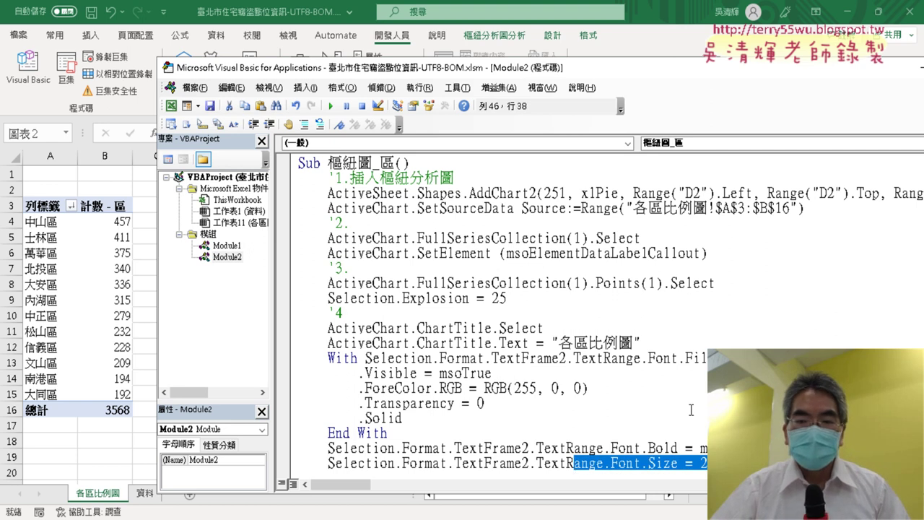
{"action": "scroll", "coordinate": [572, 463], "scroll_direction": "down", "scroll_amount": 1}
{"action": "left_click", "coordinate": [722, 387]}
{"action": "left_click_drag", "start_coordinate": [708, 403], "coordinate": [486, 402]}
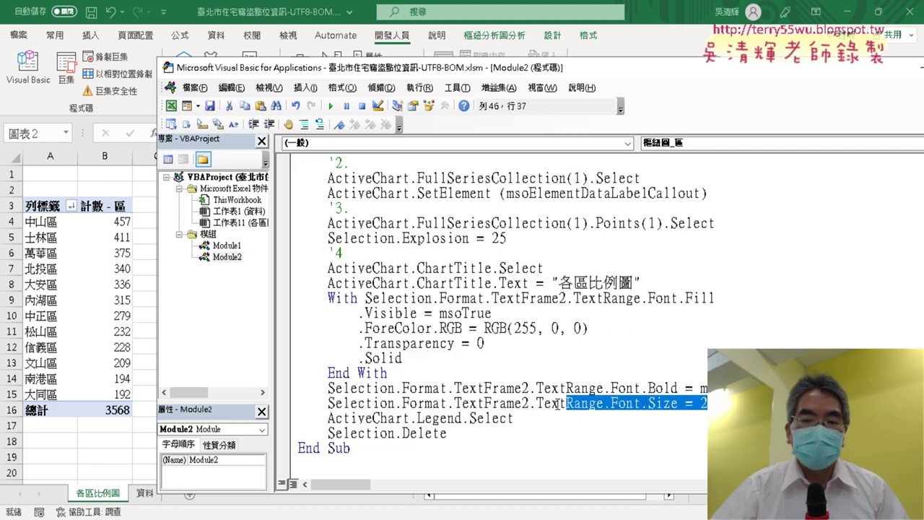
- Add a '5. comment before the legend-deletion lines and return to the worksheet
{"action": "left_click", "coordinate": [686, 402]}
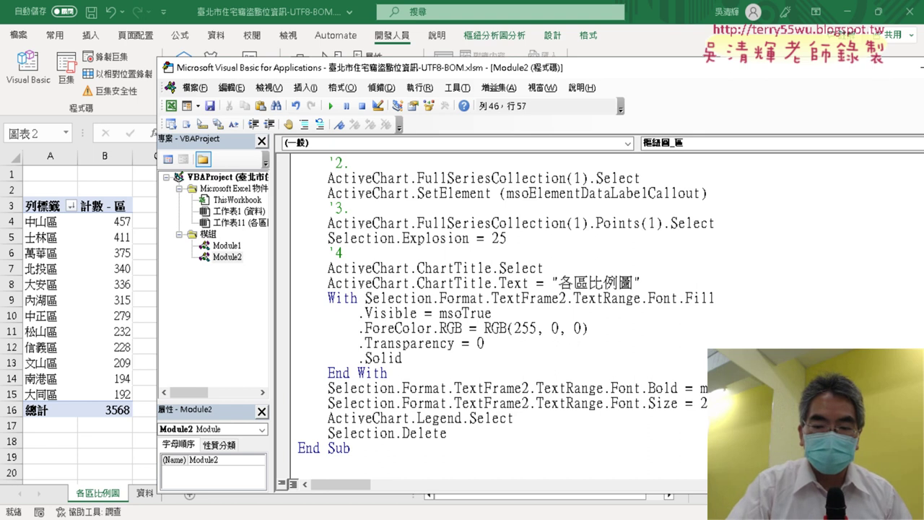
{"action": "key", "text": "Return"}
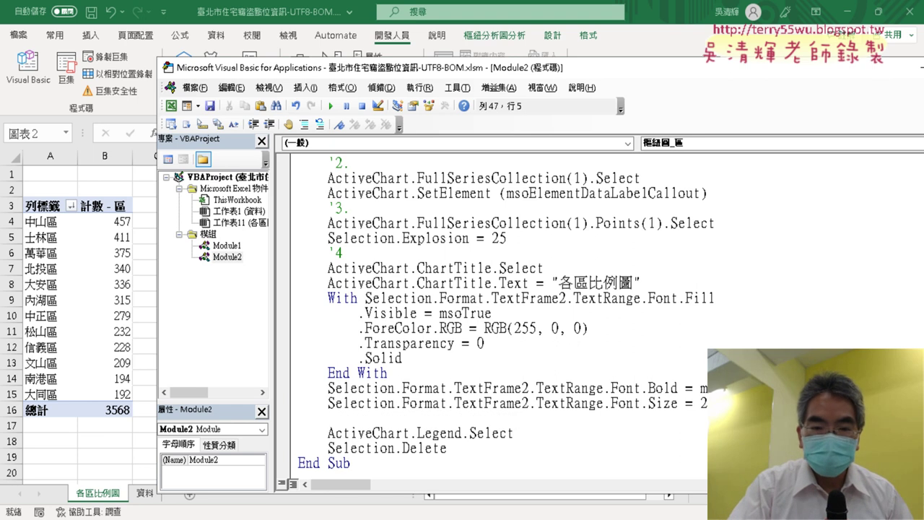
{"action": "type", "text": "'5."}
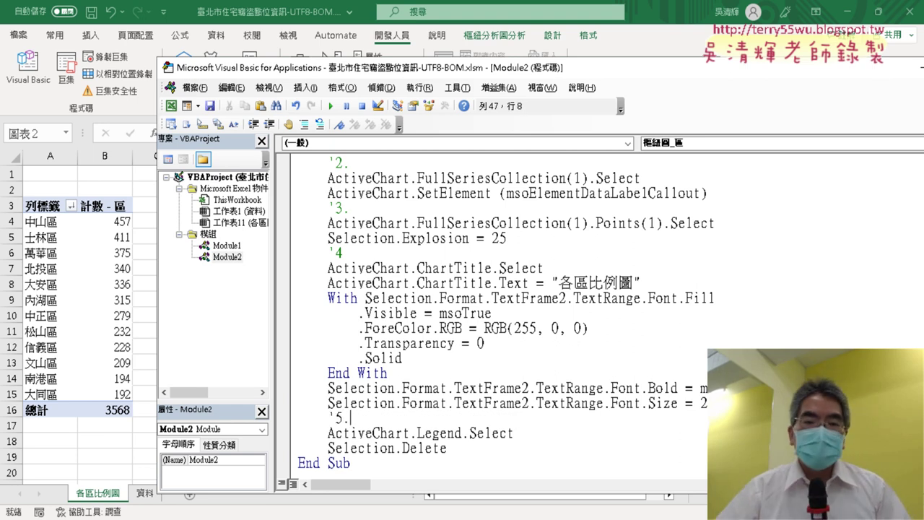
{"action": "scroll", "coordinate": [498, 318], "scroll_direction": "up", "scroll_amount": 3}
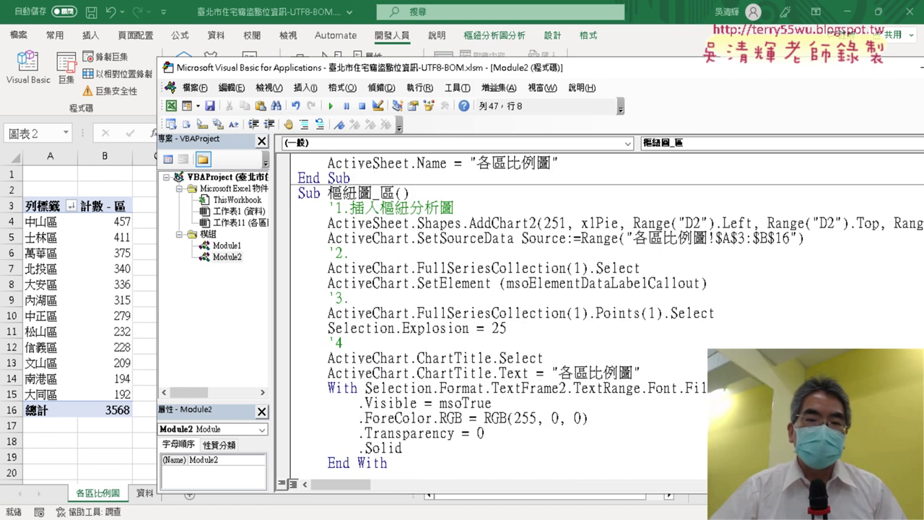
{"action": "scroll", "coordinate": [498, 318], "scroll_direction": "down", "scroll_amount": 3}
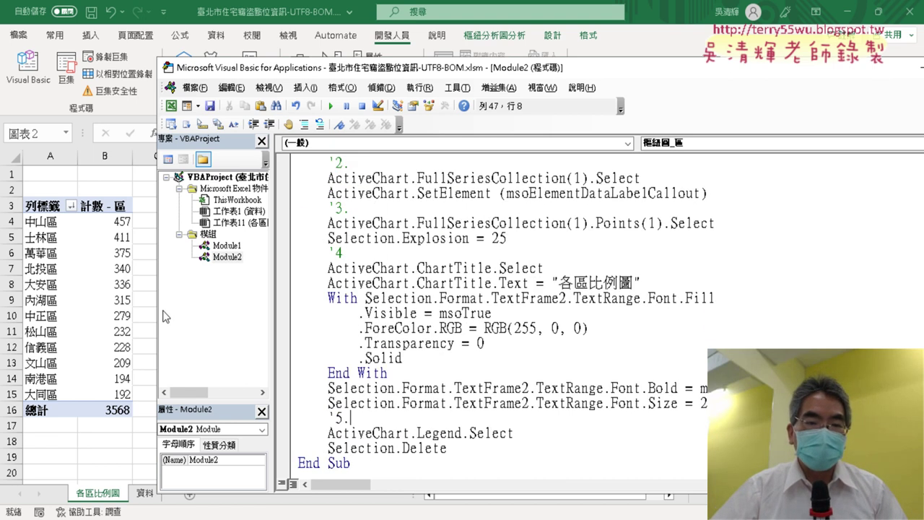
{"action": "left_click", "coordinate": [141, 299]}
- Delete the pie chart and run 樞紐圖_區 from the VBA editor to rebuild it
{"action": "left_click", "coordinate": [282, 241]}
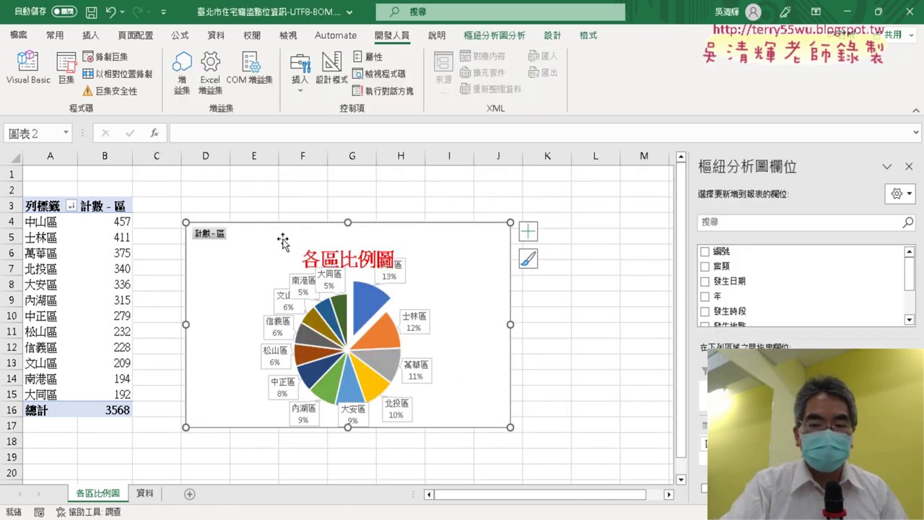
{"action": "key", "text": "Delete"}
{"action": "left_click", "coordinate": [28, 68]}
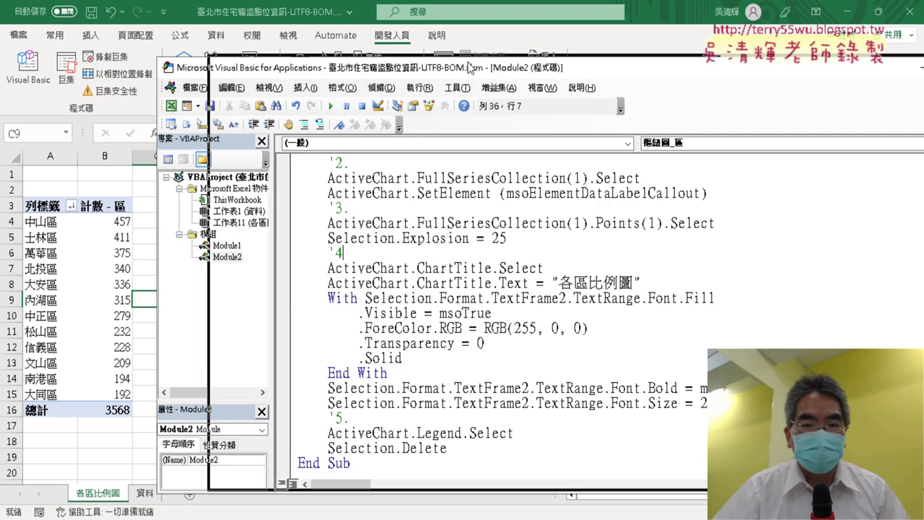
{"action": "left_click_drag", "start_coordinate": [361, 72], "coordinate": [604, 55]}
{"action": "left_click", "coordinate": [576, 89]}
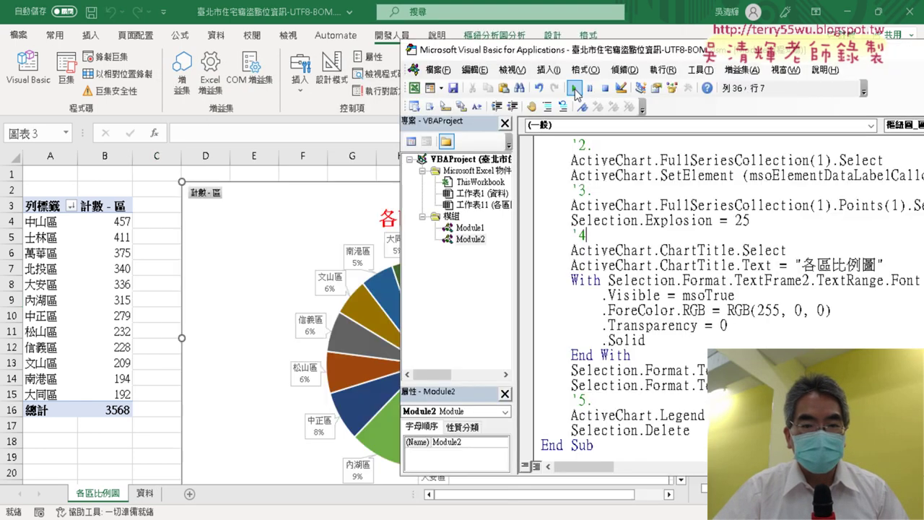
{"action": "left_click", "coordinate": [154, 245]}
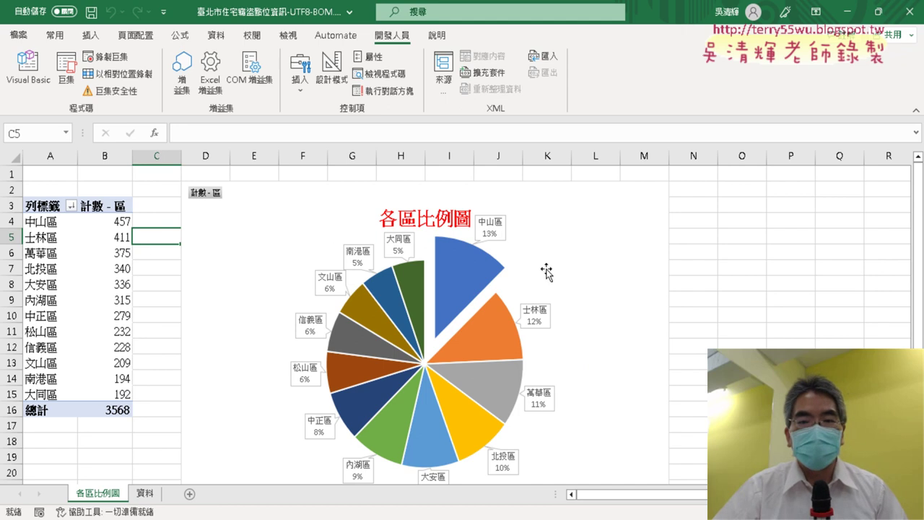
- Delete the rebuilt chart, run 樞紐圖_區 once more, and click cell C10
{"action": "left_click", "coordinate": [618, 220]}
{"action": "key", "text": "Delete"}
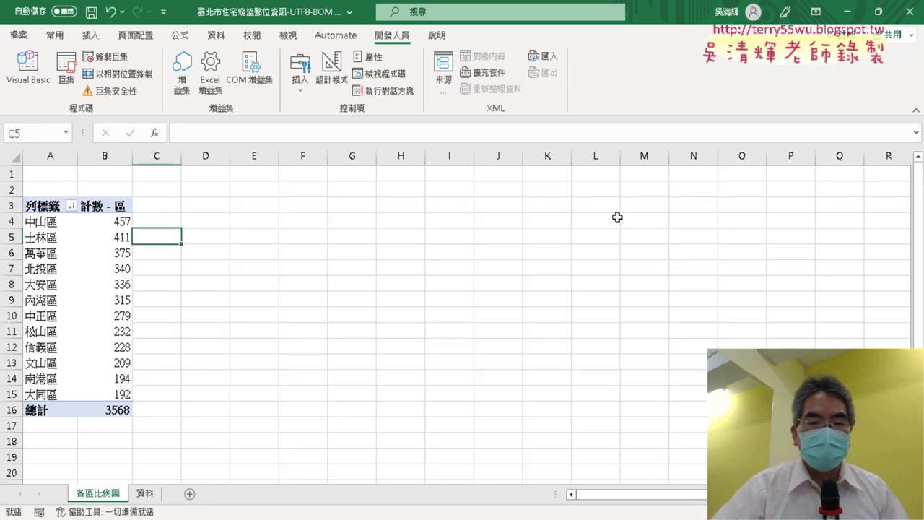
{"action": "left_click", "coordinate": [27, 69]}
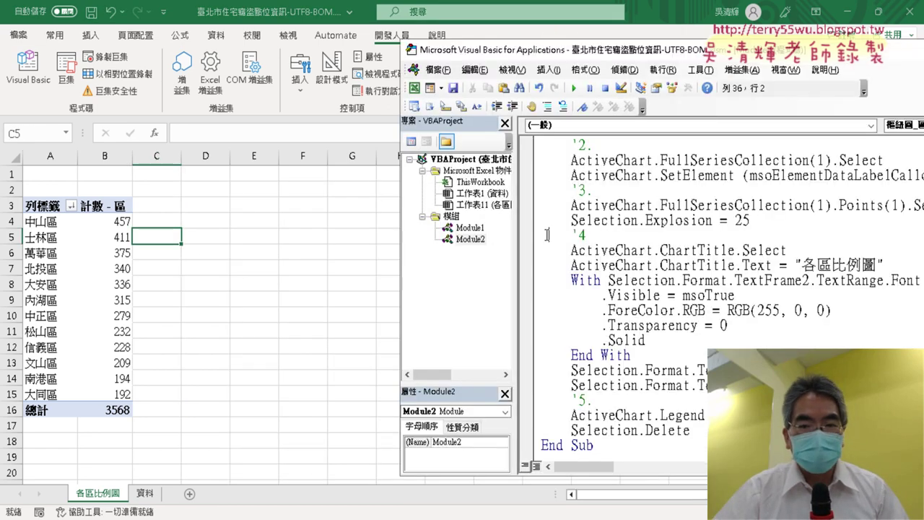
{"action": "left_click", "coordinate": [575, 87]}
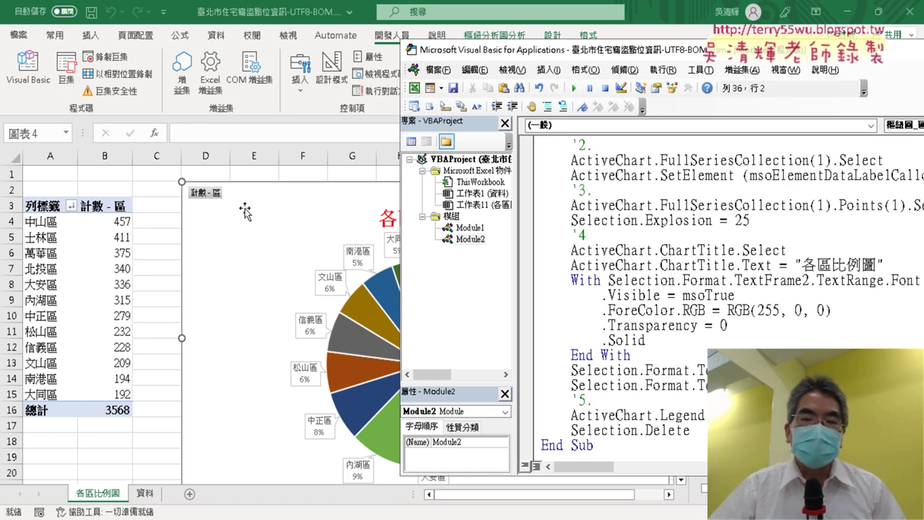
{"action": "left_click", "coordinate": [102, 497]}
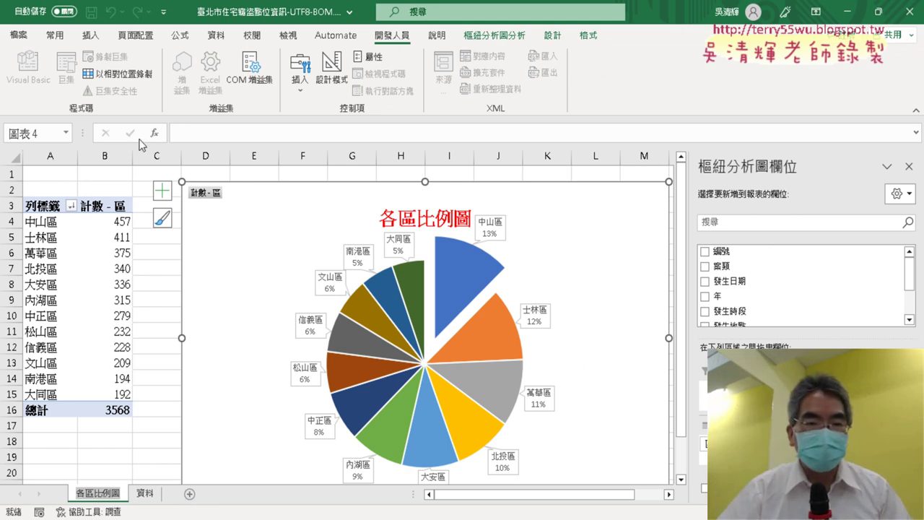
{"action": "left_click", "coordinate": [147, 319]}
- Start a new Sub 各區比例圖 below the last macro with an indented call line
{"action": "left_click", "coordinate": [27, 69]}
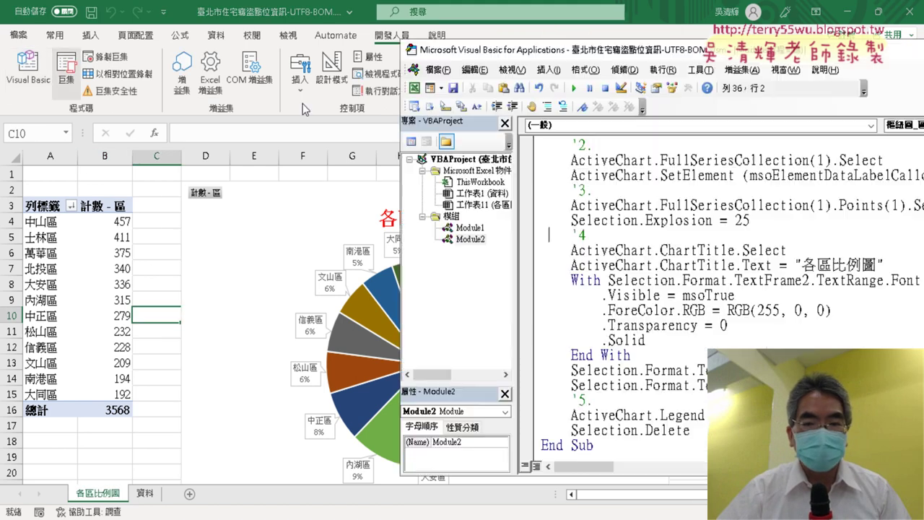
{"action": "scroll", "coordinate": [580, 431], "scroll_direction": "up", "scroll_amount": 3}
{"action": "scroll", "coordinate": [599, 325], "scroll_direction": "up", "scroll_amount": 4}
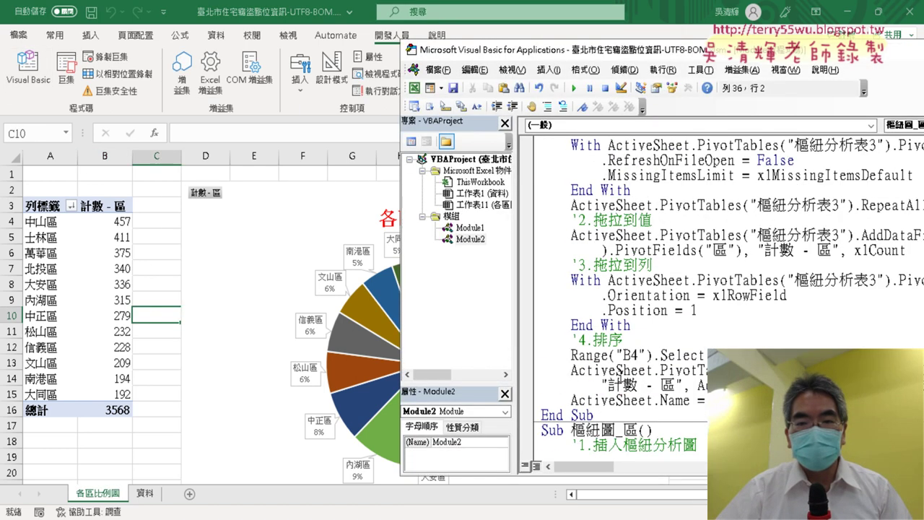
{"action": "scroll", "coordinate": [610, 230], "scroll_direction": "up", "scroll_amount": 2}
{"action": "left_click_drag", "start_coordinate": [602, 145], "coordinate": [618, 145]}
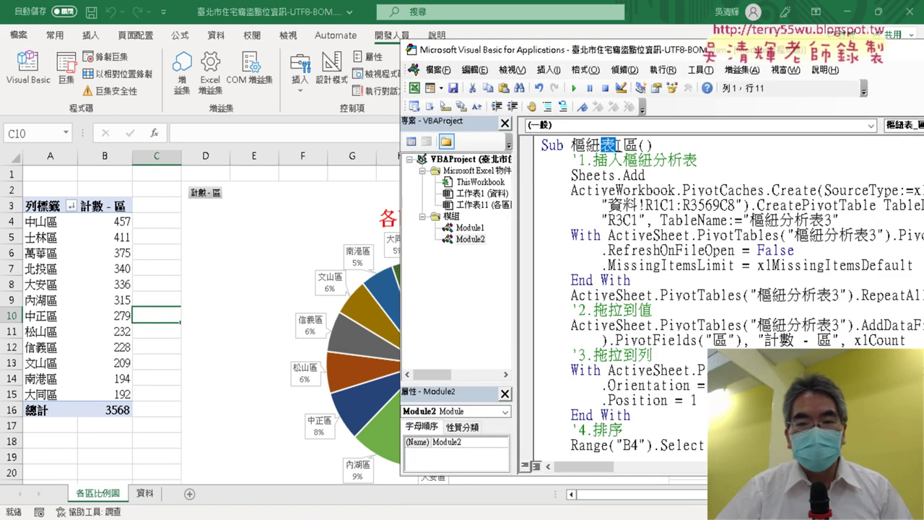
{"action": "scroll", "coordinate": [637, 149], "scroll_direction": "down", "scroll_amount": 4}
{"action": "scroll", "coordinate": [653, 253], "scroll_direction": "down", "scroll_amount": 2}
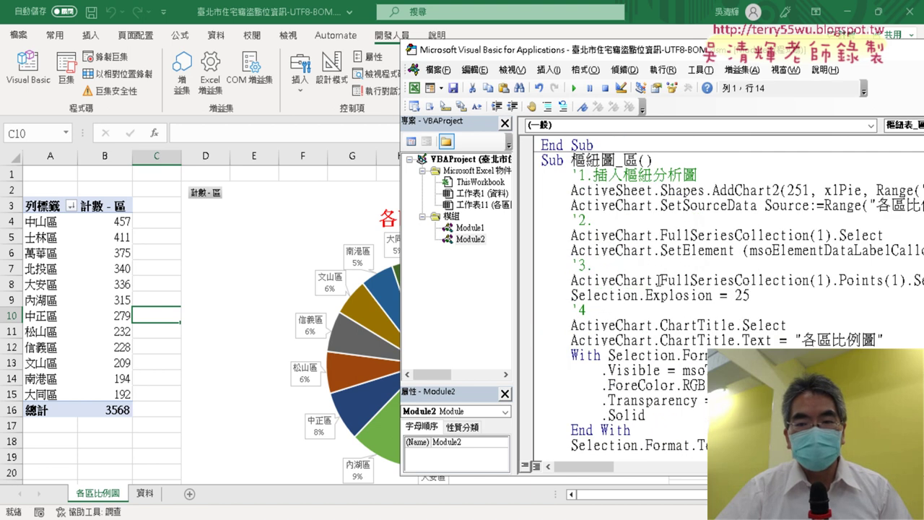
{"action": "left_click_drag", "start_coordinate": [602, 160], "coordinate": [638, 161]}
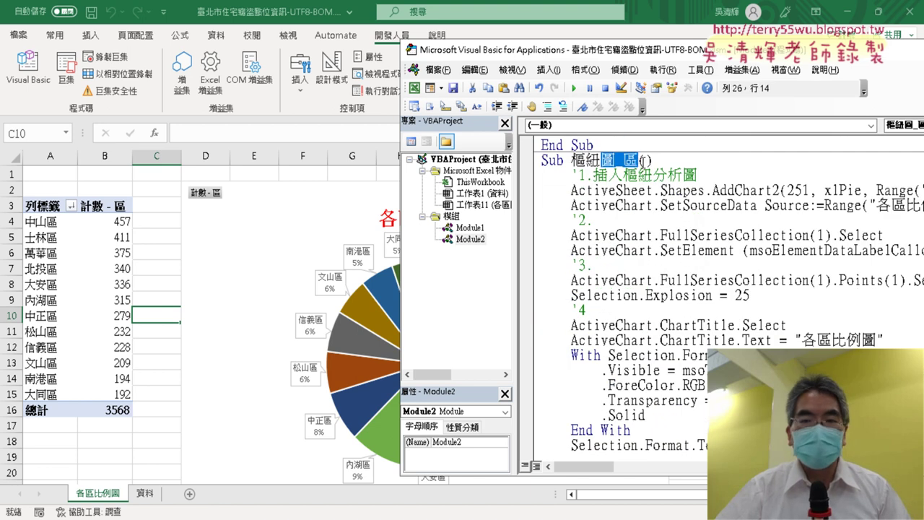
{"action": "scroll", "coordinate": [623, 283], "scroll_direction": "down", "scroll_amount": 2}
{"action": "left_click", "coordinate": [589, 439]}
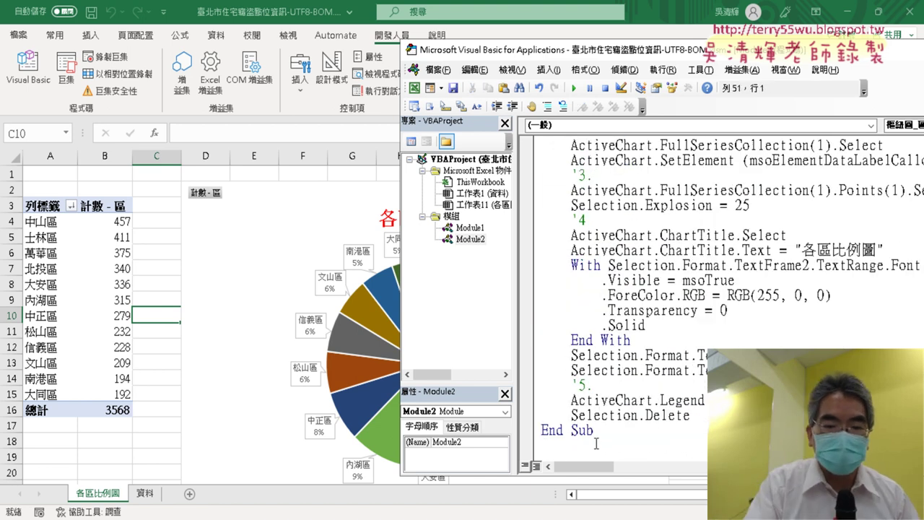
{"action": "type", "text": "su"}
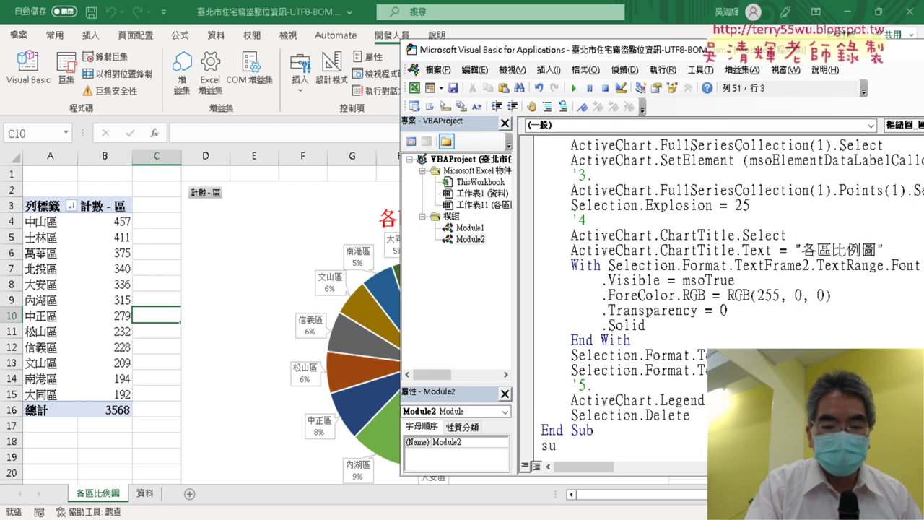
{"action": "type", "text": "b 各區比例圖"}
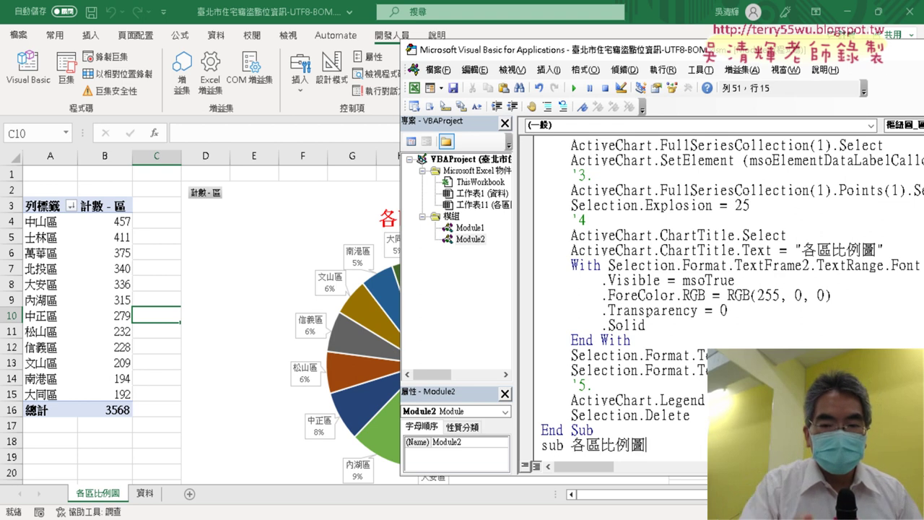
{"action": "key", "text": "Return"}
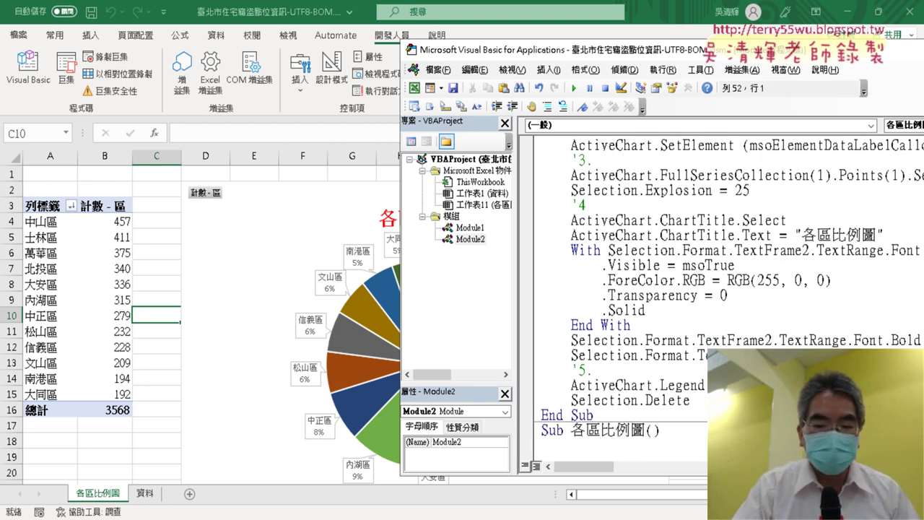
{"action": "key", "text": "Tab"}
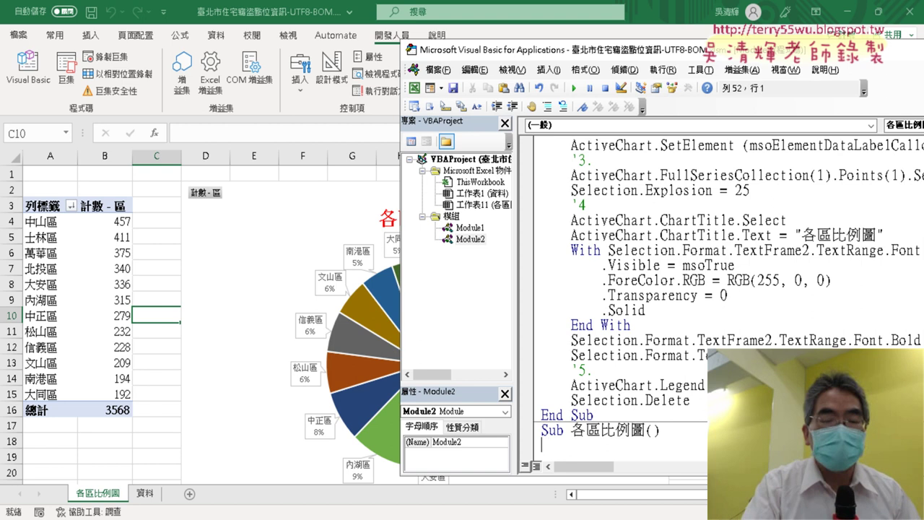
{"action": "type", "text": "c"}
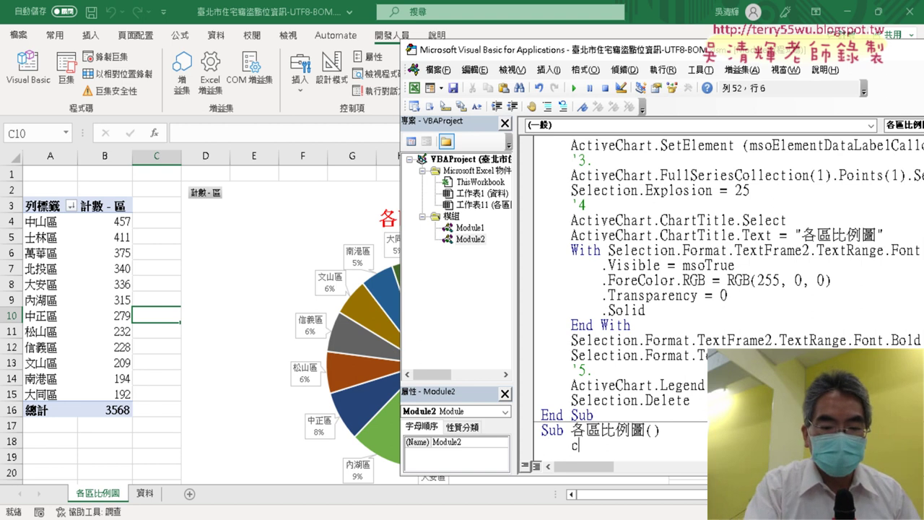
{"action": "type", "text": "all"}
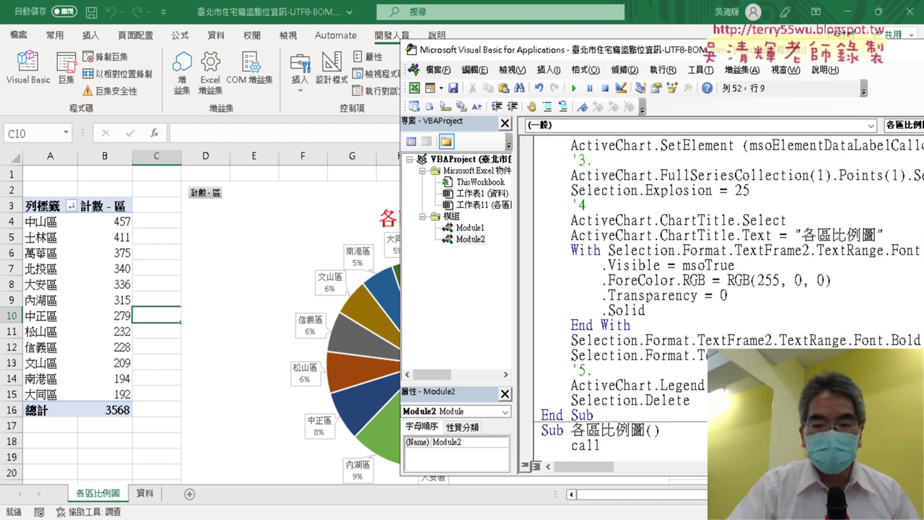
- Complete the first line as Call 樞紐表_區 by copying the name from its macro header
{"action": "scroll", "coordinate": [614, 289], "scroll_direction": "up", "scroll_amount": 2}
{"action": "scroll", "coordinate": [614, 288], "scroll_direction": "up", "scroll_amount": 3}
{"action": "scroll", "coordinate": [614, 289], "scroll_direction": "up", "scroll_amount": 2}
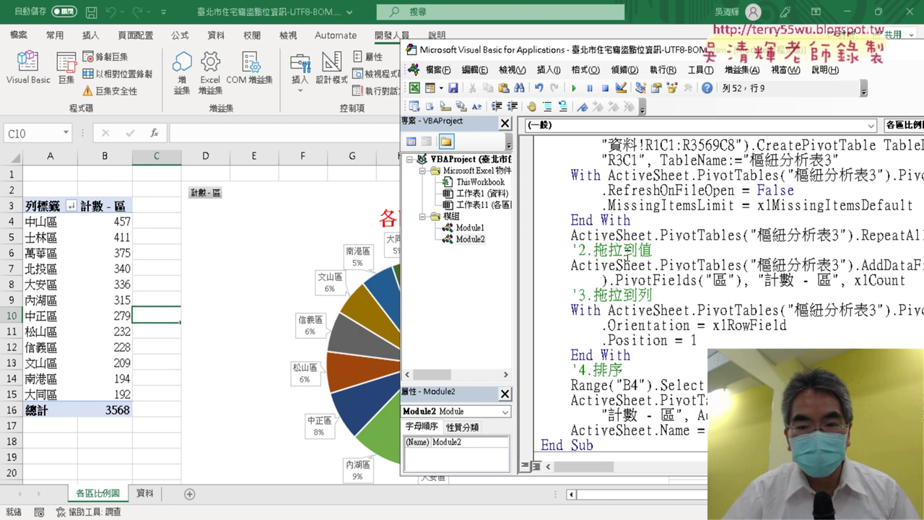
{"action": "scroll", "coordinate": [613, 289], "scroll_direction": "up", "scroll_amount": 3}
{"action": "left_click", "coordinate": [642, 148]}
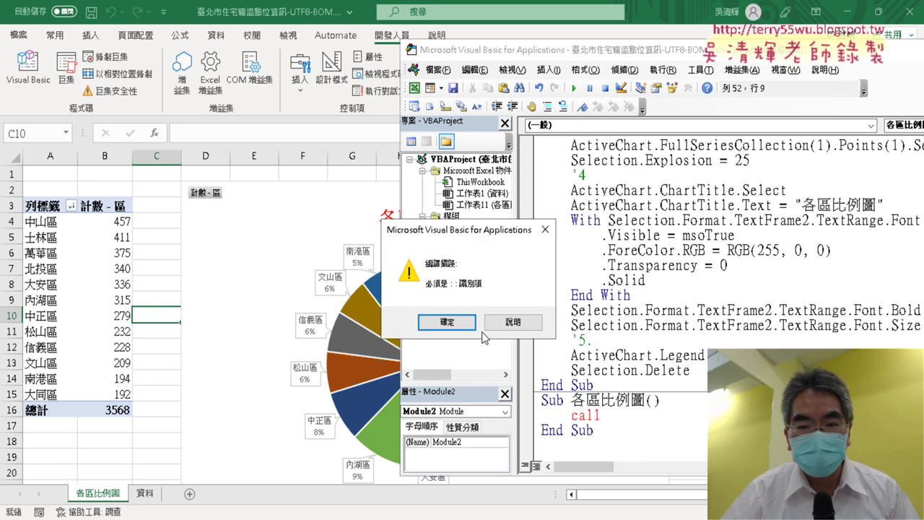
{"action": "key", "text": "Return"}
{"action": "scroll", "coordinate": [650, 289], "scroll_direction": "up", "scroll_amount": 5}
{"action": "scroll", "coordinate": [679, 235], "scroll_direction": "up", "scroll_amount": 5}
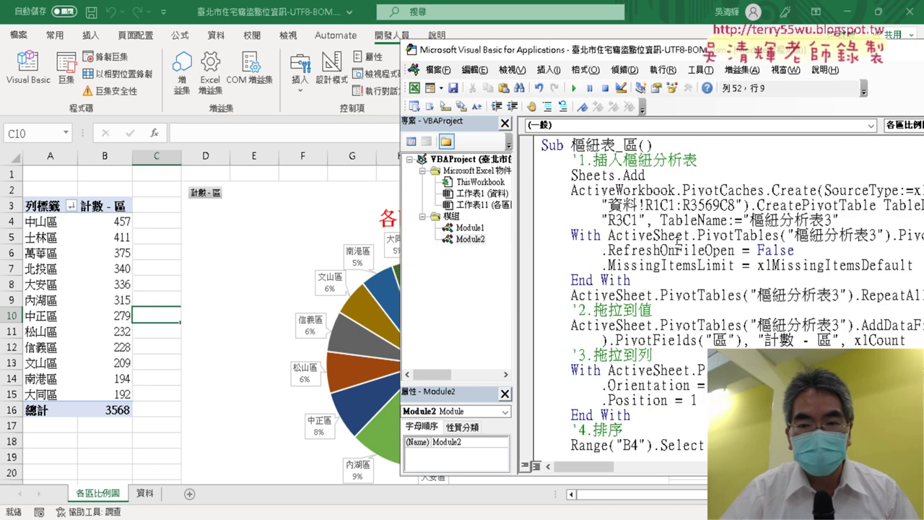
{"action": "left_click", "coordinate": [656, 145]}
{"action": "left_click_drag", "start_coordinate": [641, 145], "coordinate": [586, 145]}
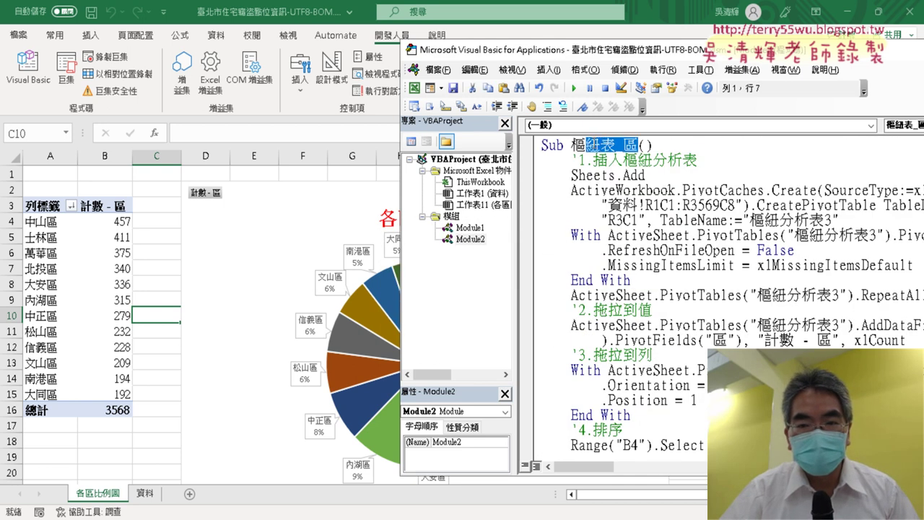
{"action": "right_click", "coordinate": [588, 145]}
{"action": "left_click", "coordinate": [614, 166]}
{"action": "scroll", "coordinate": [644, 283], "scroll_direction": "down", "scroll_amount": 4}
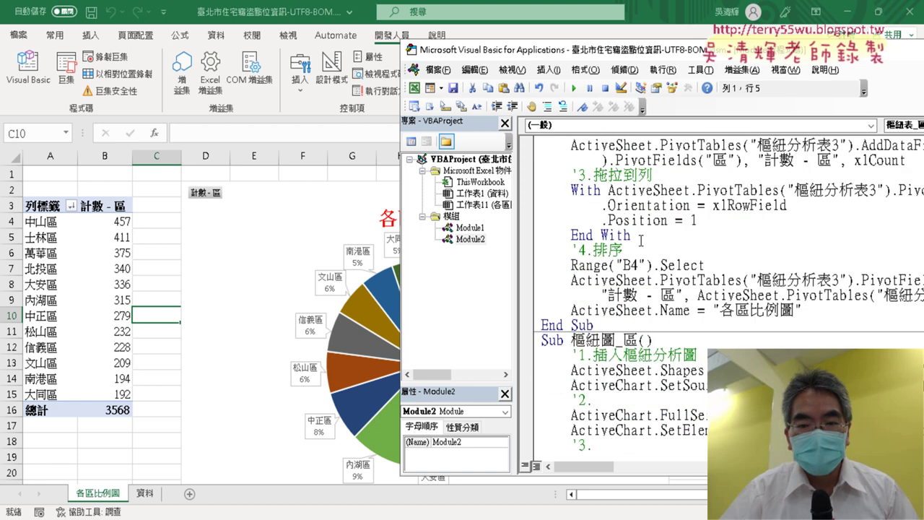
{"action": "scroll", "coordinate": [644, 283], "scroll_direction": "down", "scroll_amount": 6}
{"action": "scroll", "coordinate": [644, 283], "scroll_direction": "down", "scroll_amount": 2}
{"action": "left_click", "coordinate": [609, 415]}
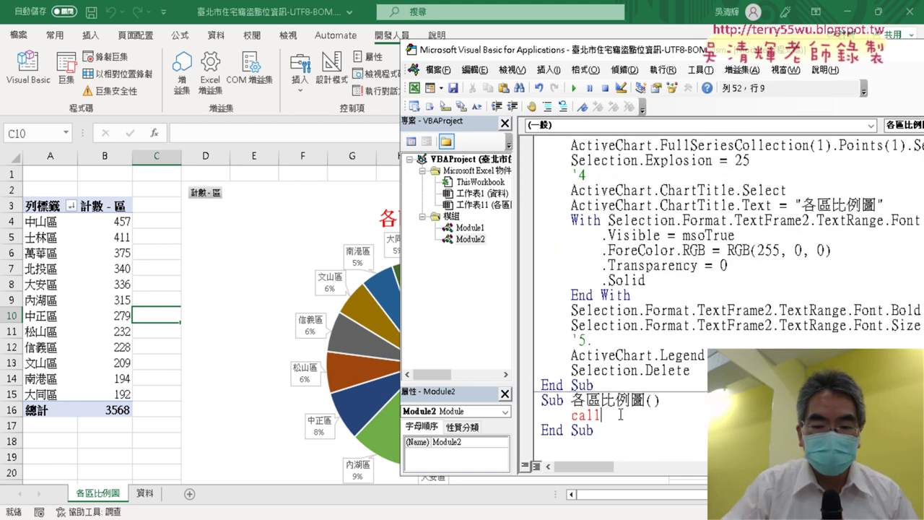
{"action": "type", "text": "樞紐表_區"}
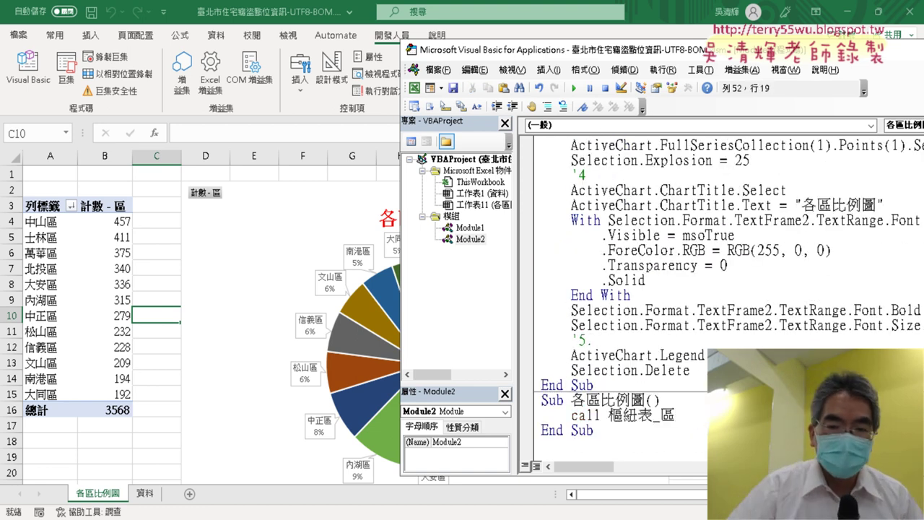
{"action": "key", "text": "Return"}
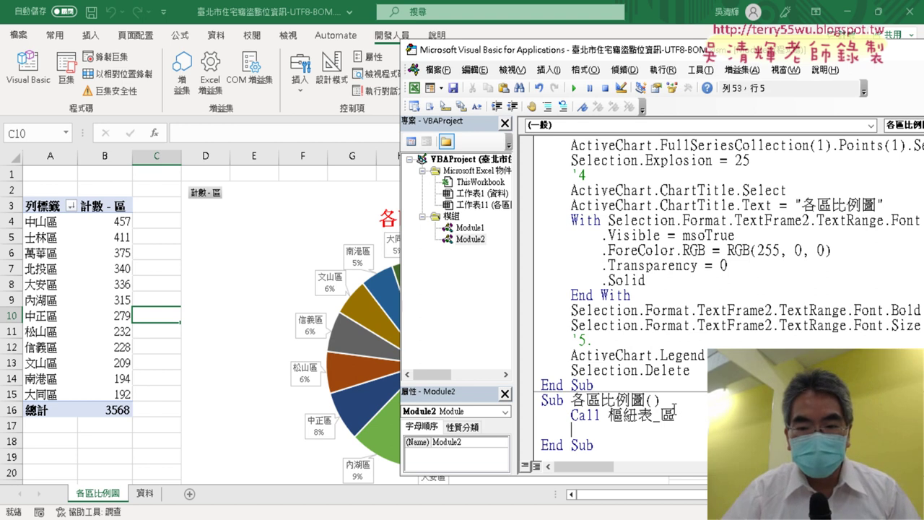
- Duplicate the Call line and change the copy to Call 樞紐圖_區
{"action": "left_click_drag", "start_coordinate": [676, 415], "coordinate": [571, 416]}
{"action": "key", "text": "ctrl+c"}
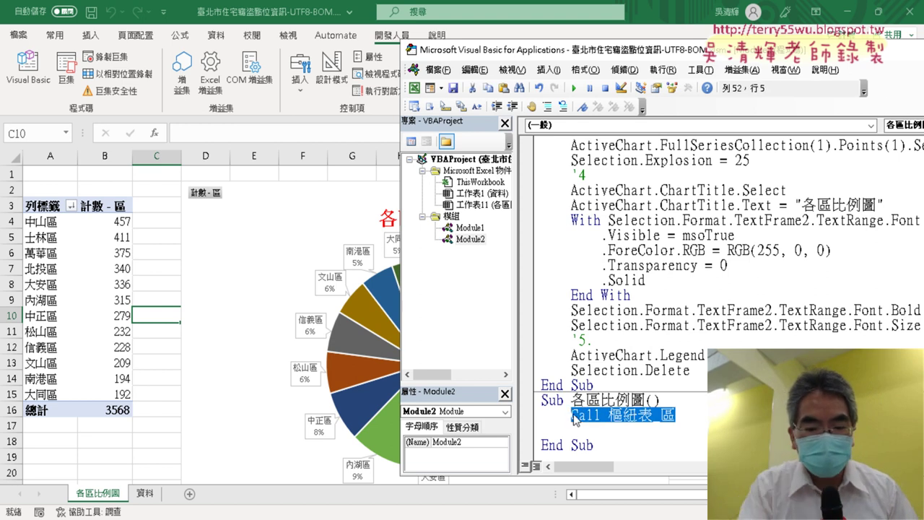
{"action": "key", "text": "Down"}
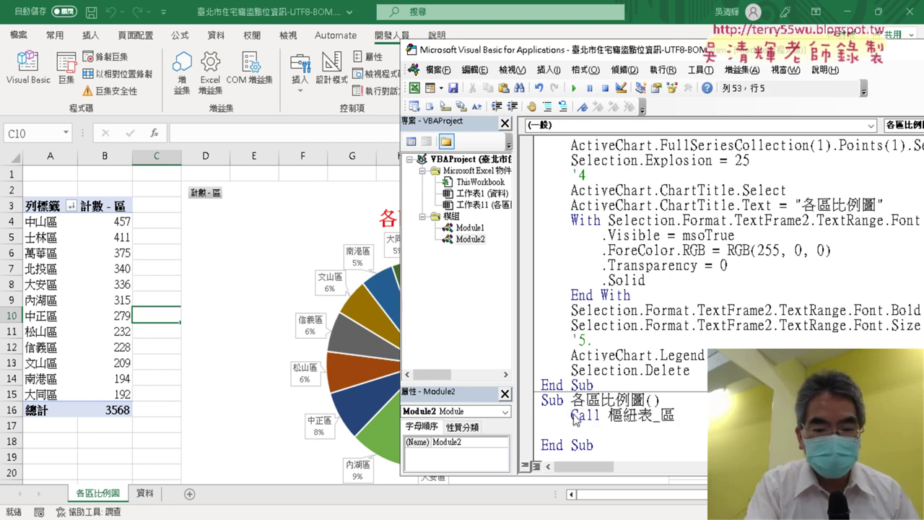
{"action": "key", "text": "ctrl+v"}
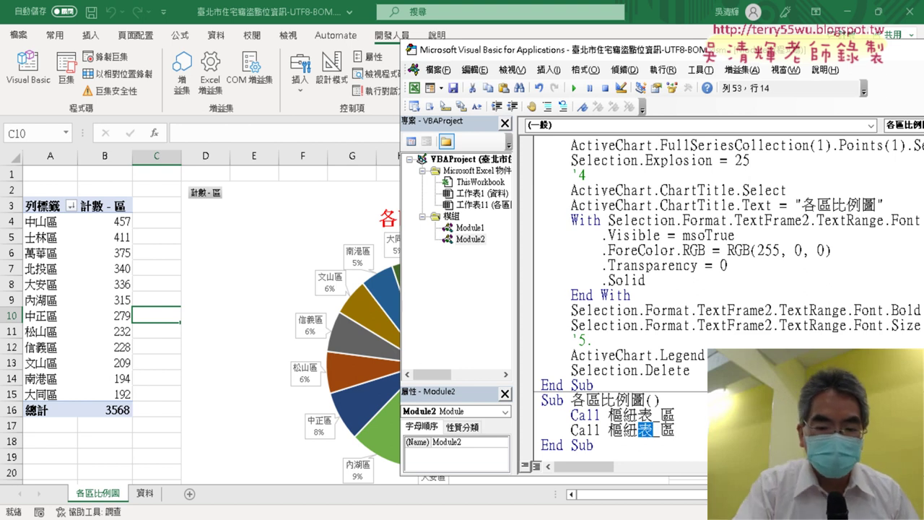
{"action": "type", "text": "t"}
{"action": "key", "text": "BackSpace"}
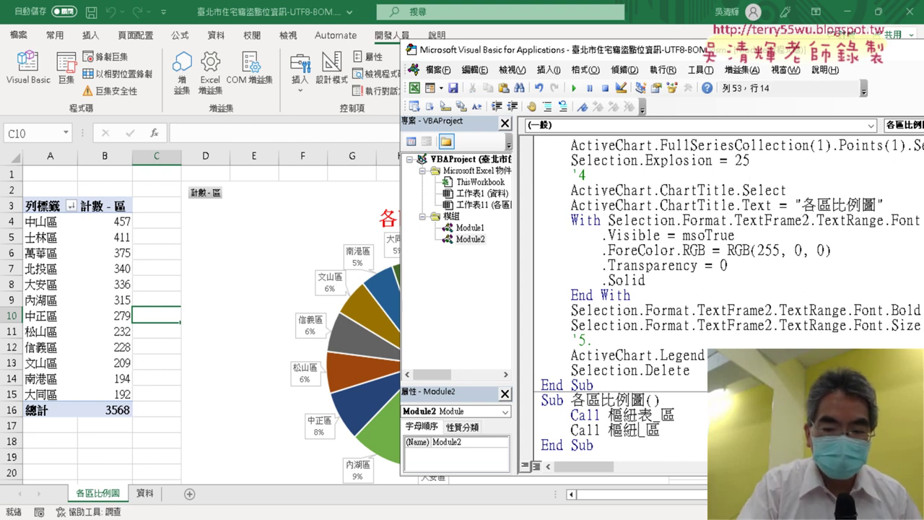
{"action": "type", "text": "ㄊㄨ6"}
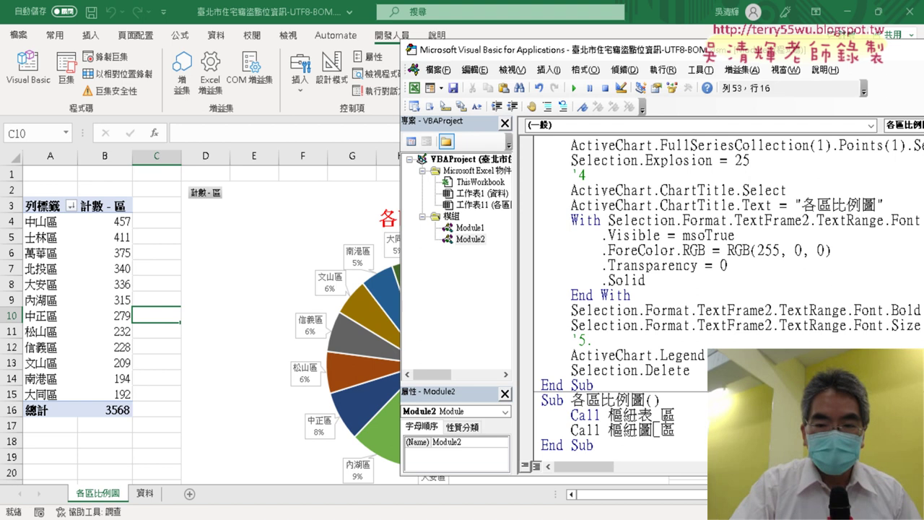
{"action": "left_click", "coordinate": [673, 354]}
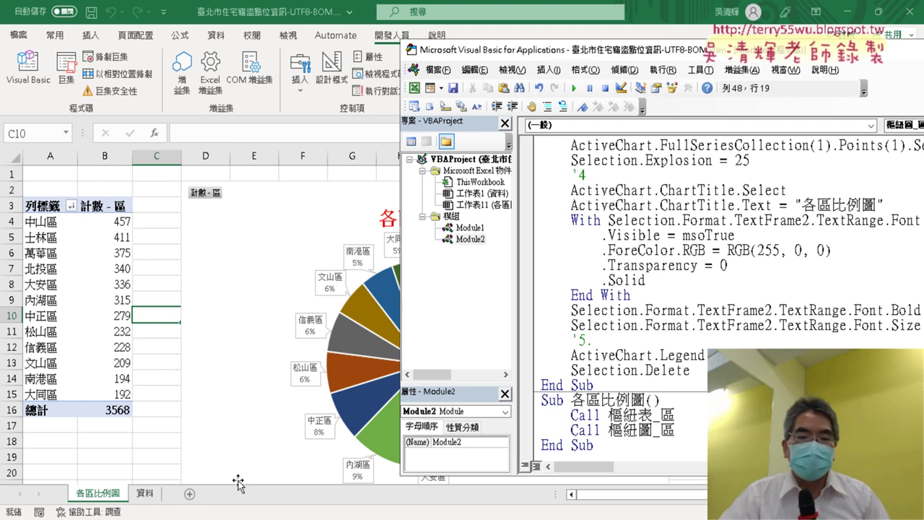
- Delete the 各區比例圖 worksheet and confirm the permanent deletion
{"action": "left_click", "coordinate": [97, 495]}
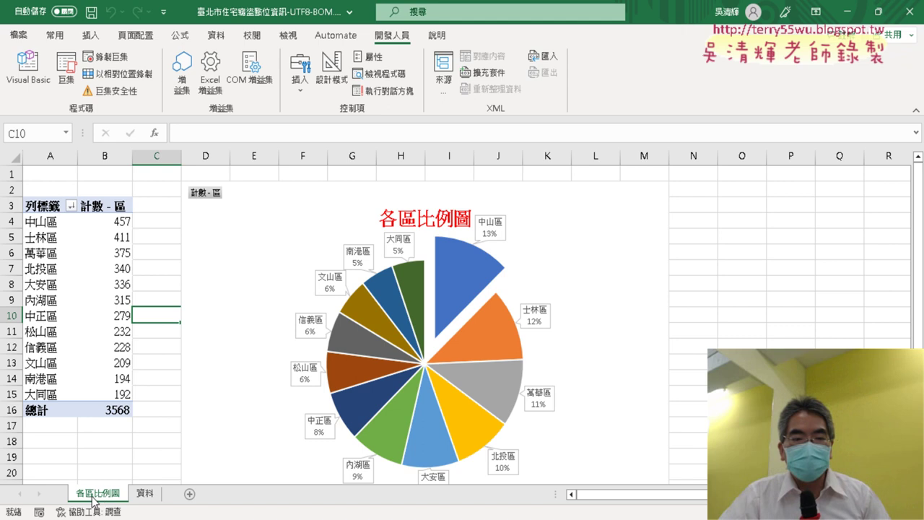
{"action": "right_click", "coordinate": [98, 495]}
{"action": "left_click", "coordinate": [124, 315]}
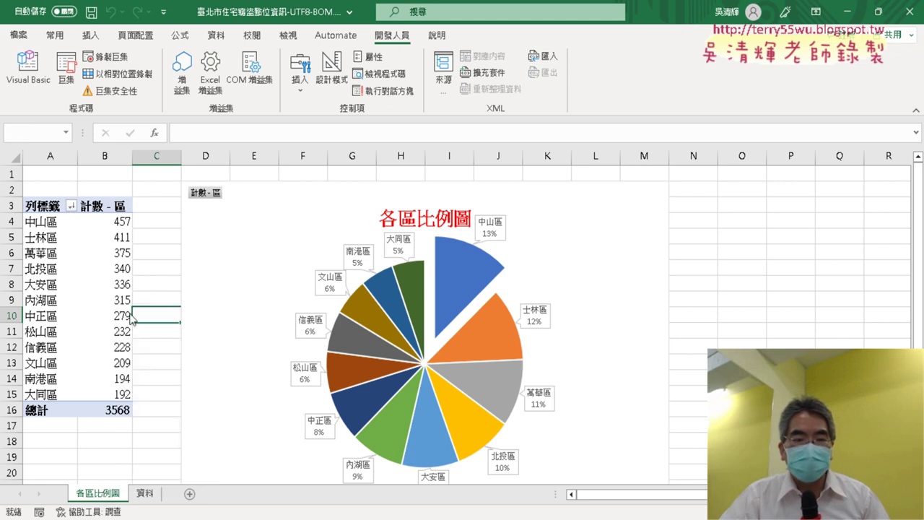
{"action": "left_click", "coordinate": [446, 308]}
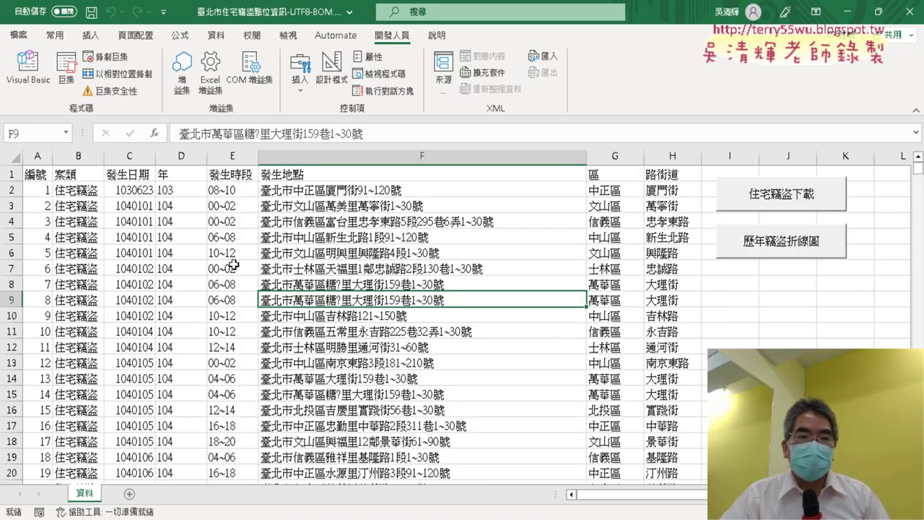
- In the VBA editor, set a breakpoint on the first Call line of the 各區比例圖 procedure
{"action": "left_click", "coordinate": [28, 69]}
{"action": "scroll", "coordinate": [530, 288], "scroll_direction": "down", "scroll_amount": 1}
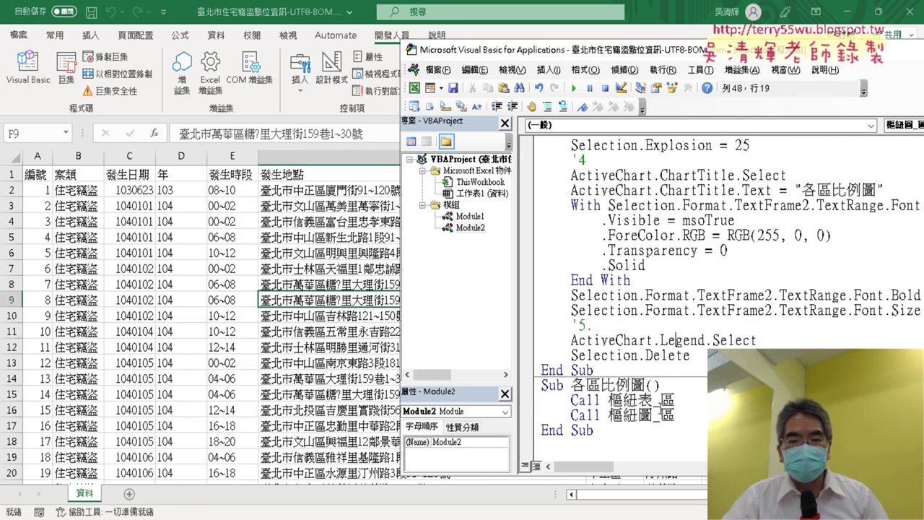
{"action": "left_click", "coordinate": [683, 408]}
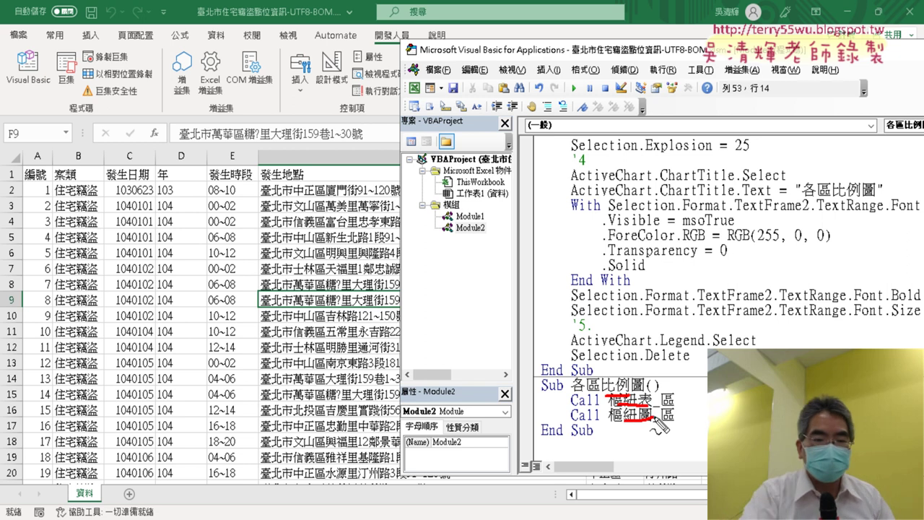
{"action": "left_click", "coordinate": [525, 399]}
- Set a breakpoint on the second Call line, run 各區比例圖, and step into 樞紐表_區
{"action": "left_click", "coordinate": [527, 415]}
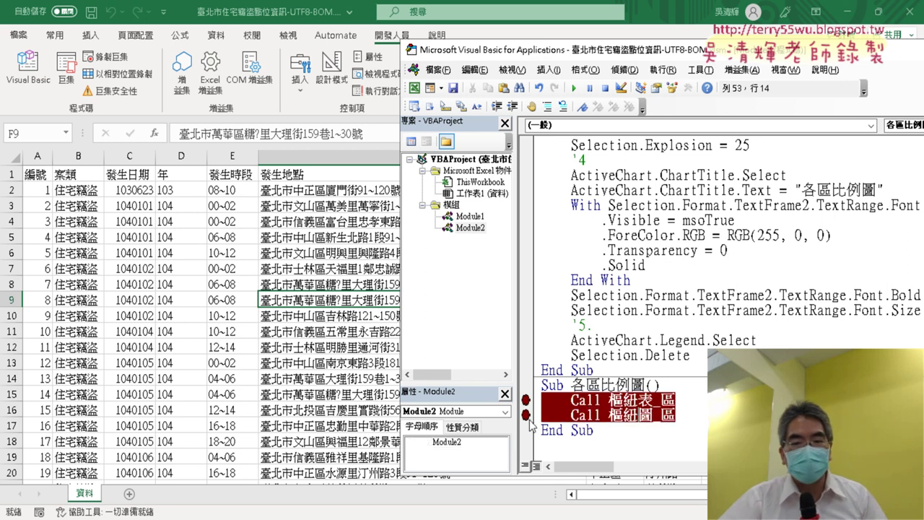
{"action": "left_click", "coordinate": [574, 87]}
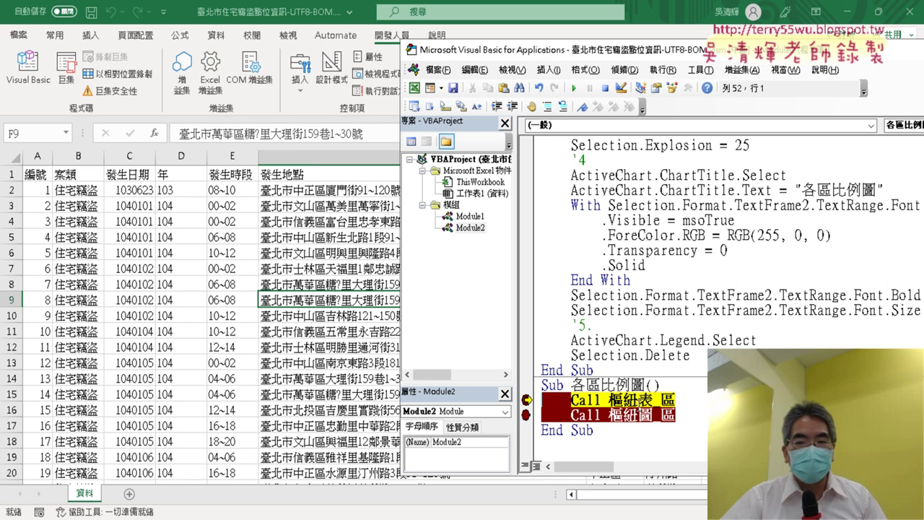
{"action": "key", "text": "F8"}
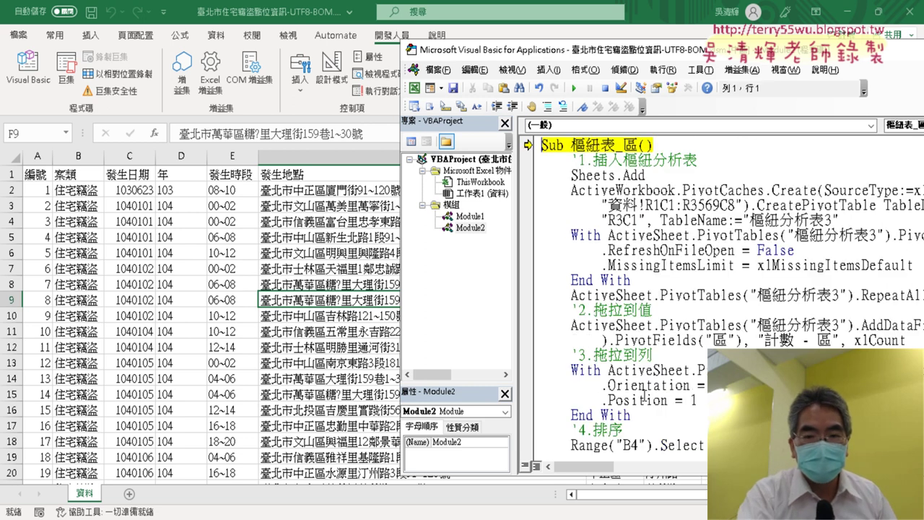
{"action": "key", "text": "F8"}
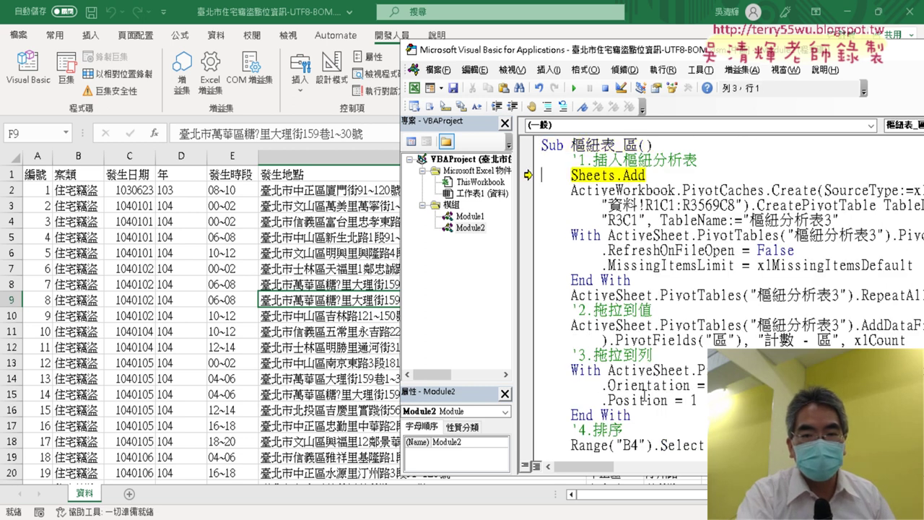
- Step through adding a new sheet and building the district-count pivot table with districts as rows
{"action": "key", "text": "F8"}
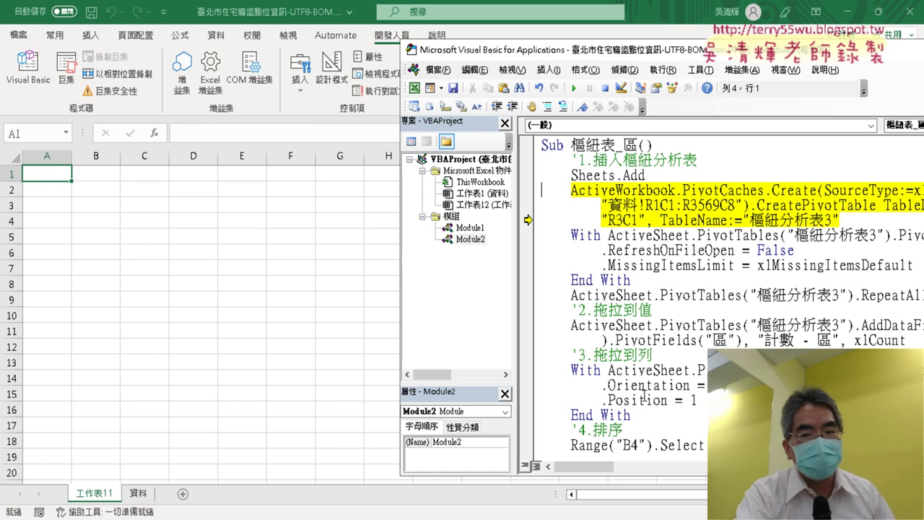
{"action": "key", "text": "F8"}
{"action": "key", "text": "F8"}
{"action": "key", "text": "F8"}
{"action": "key", "text": "F8"}
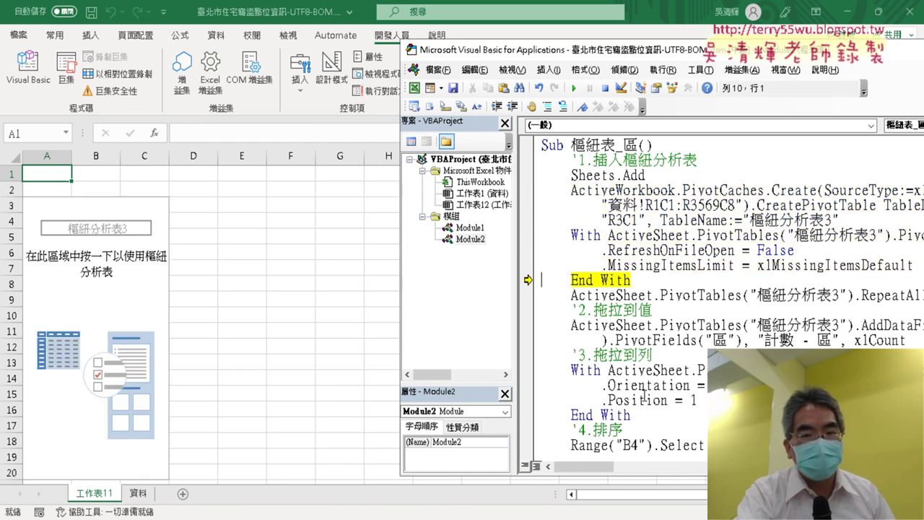
{"action": "key", "text": "F8"}
{"action": "key", "text": "F8"}
{"action": "key", "text": "F8"}
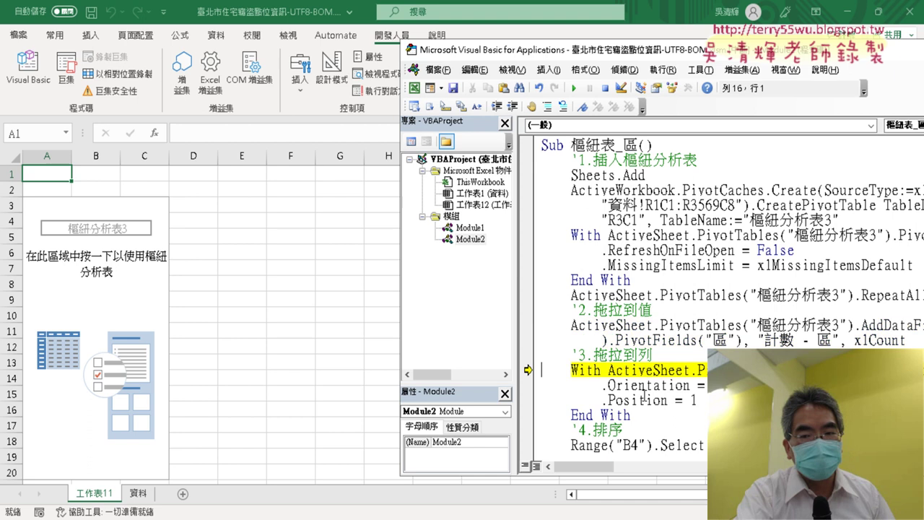
{"action": "key", "text": "F8"}
{"action": "key", "text": "F8"}
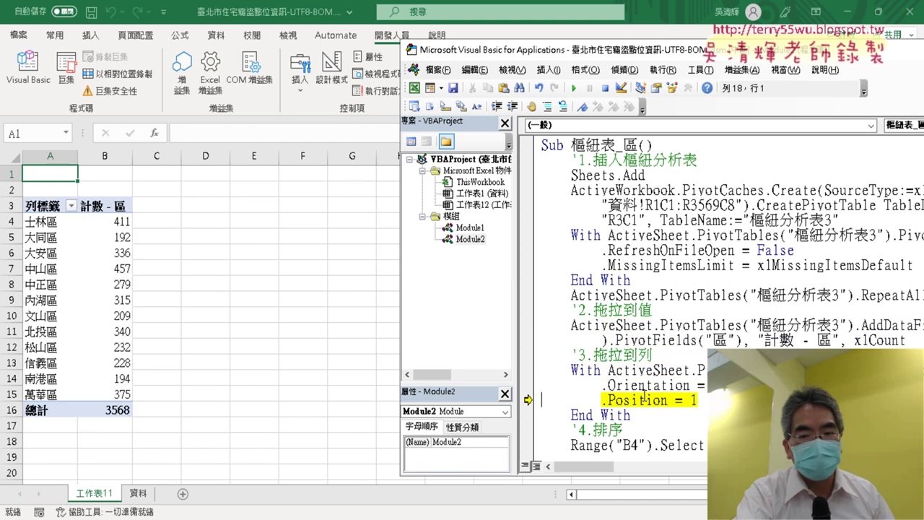
{"action": "key", "text": "F8"}
{"action": "key", "text": "F8"}
{"action": "key", "text": "F8"}
{"action": "key", "text": "F8"}
{"action": "key", "text": "F8"}
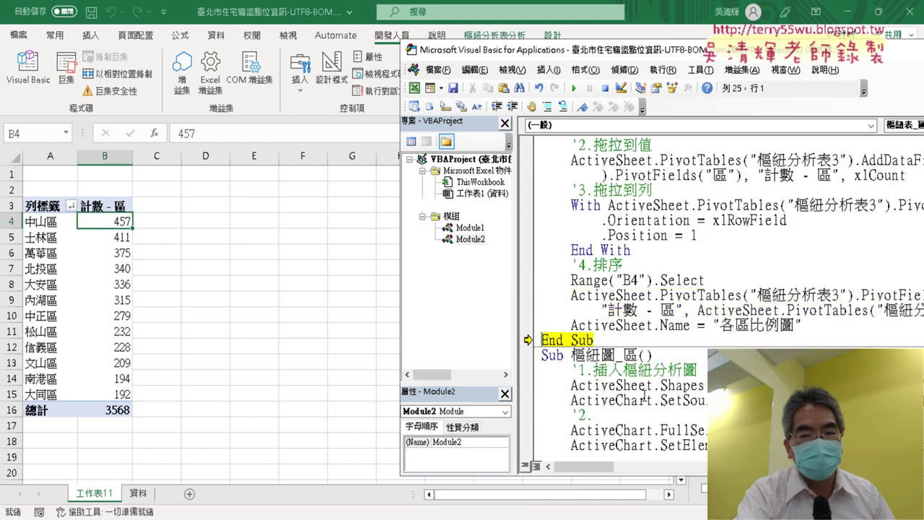
{"action": "key", "text": "F8"}
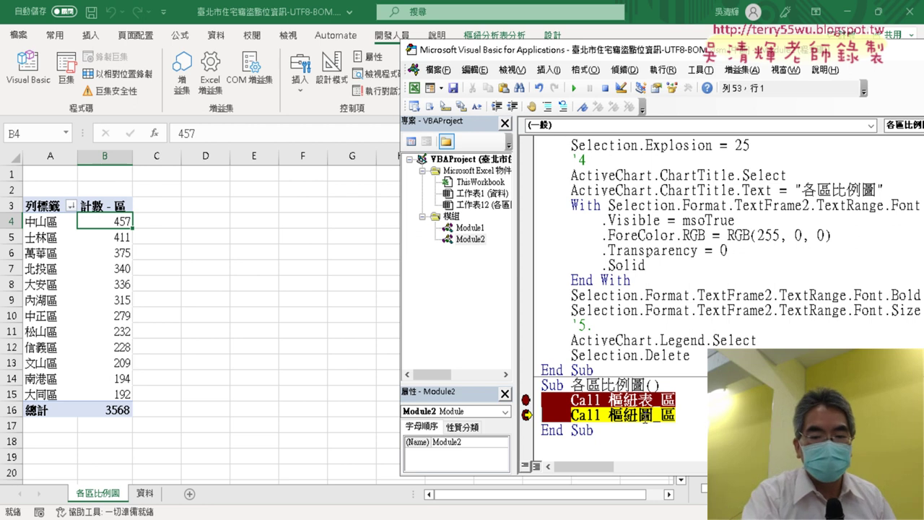
- Step into 樞紐圖_區 and run the AddChart2 lines that insert the pivot pie chart
{"action": "key", "text": "F8"}
{"action": "key", "text": "F8"}
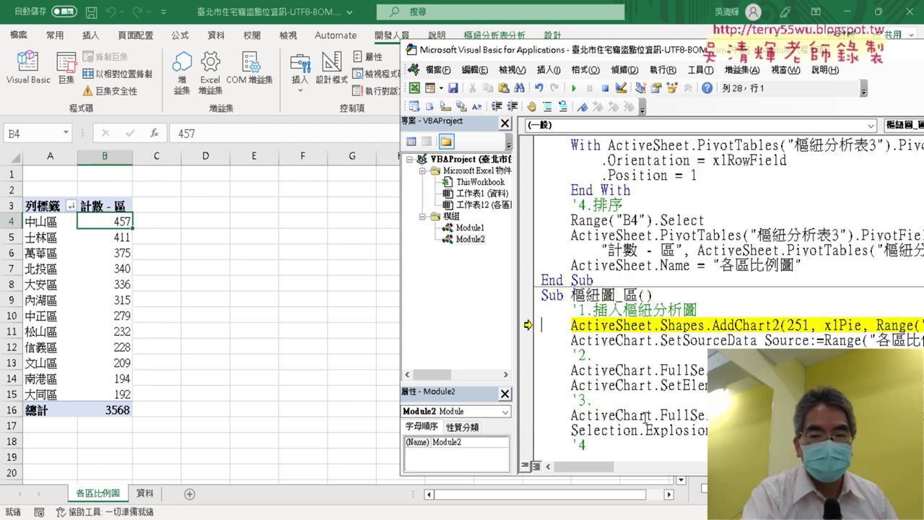
{"action": "key", "text": "F8"}
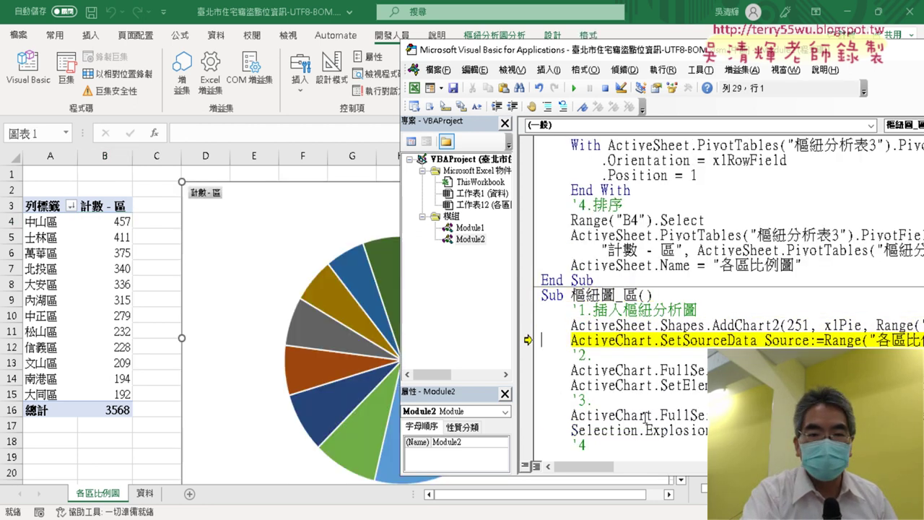
{"action": "key", "text": "F8"}
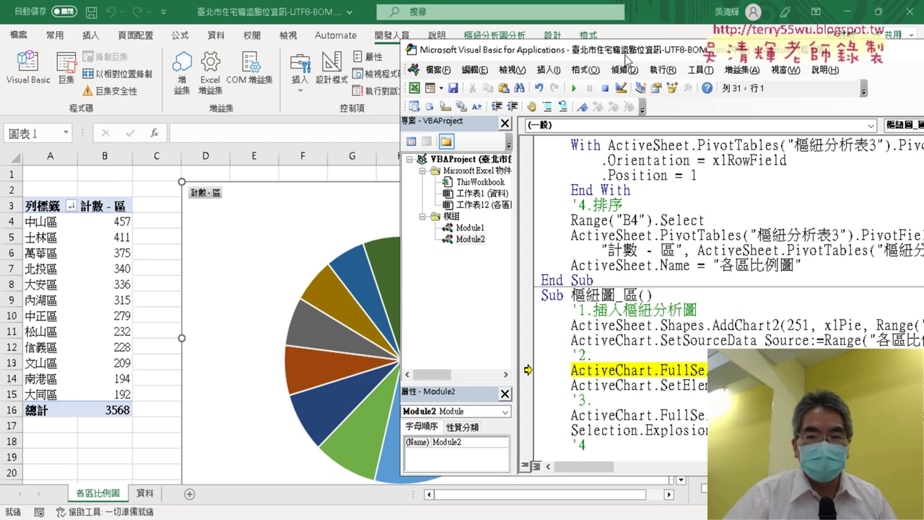
{"action": "left_click_drag", "start_coordinate": [625, 56], "coordinate": [773, 54]}
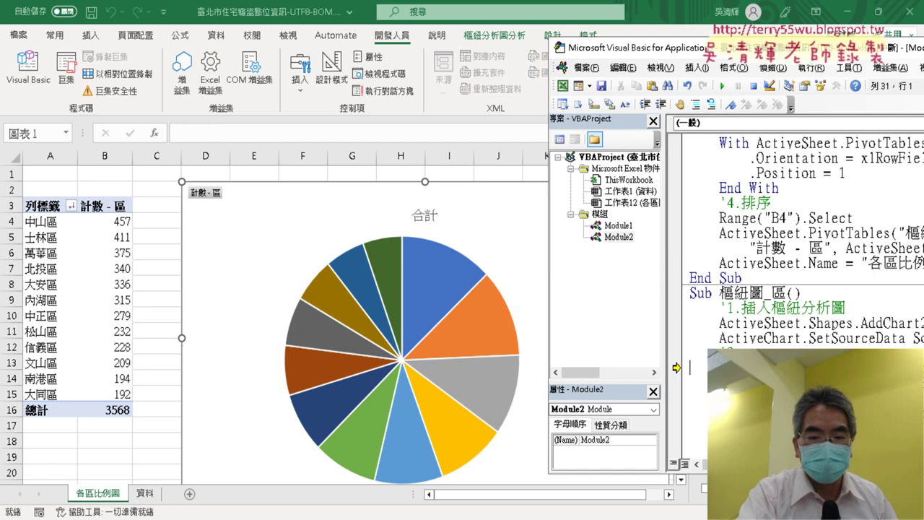
- Step through adding percentage data labels and exploding the 中山區 slice
{"action": "key", "text": "F8"}
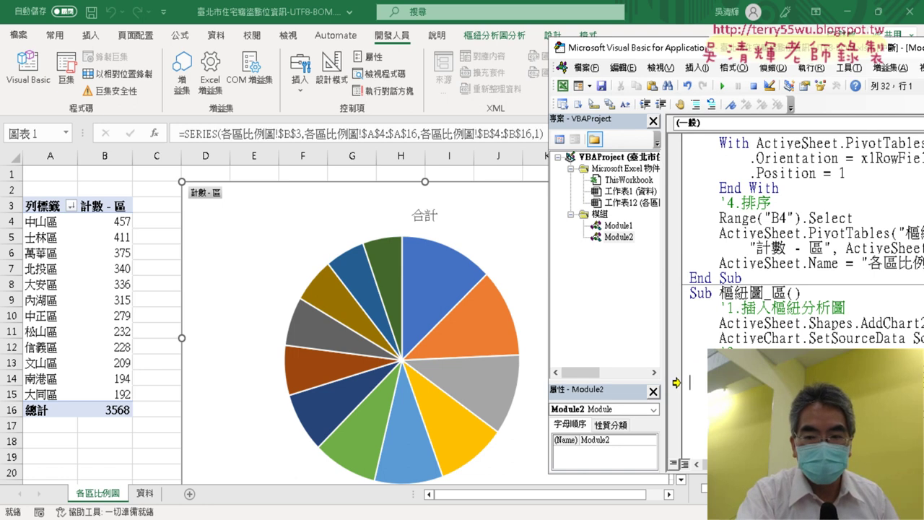
{"action": "key", "text": "F8"}
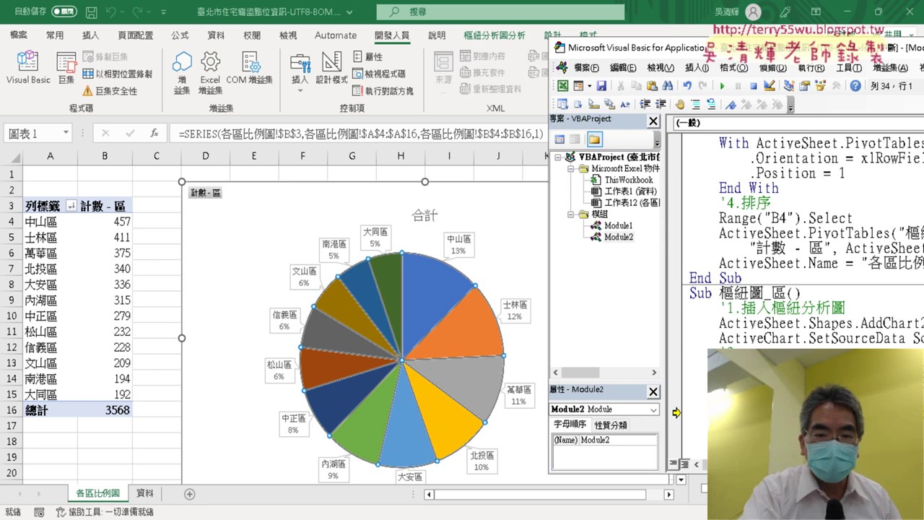
{"action": "key", "text": "F8"}
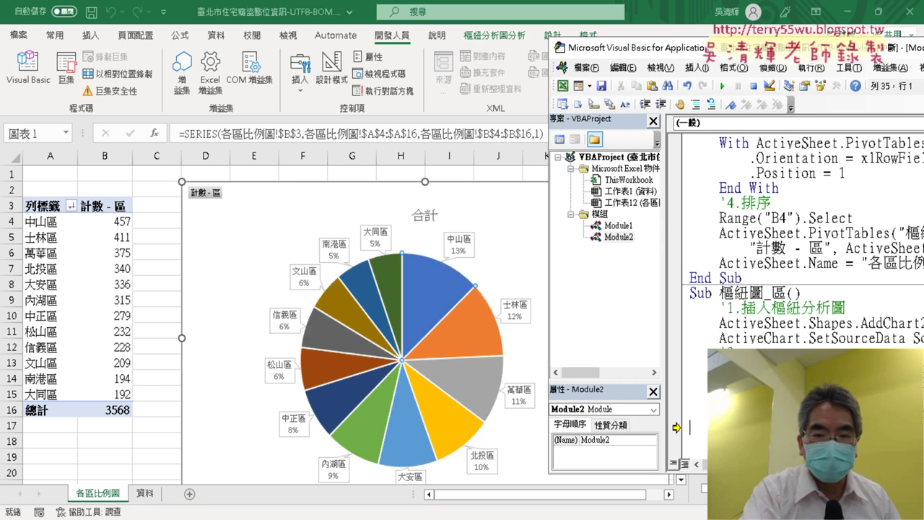
{"action": "key", "text": "F8"}
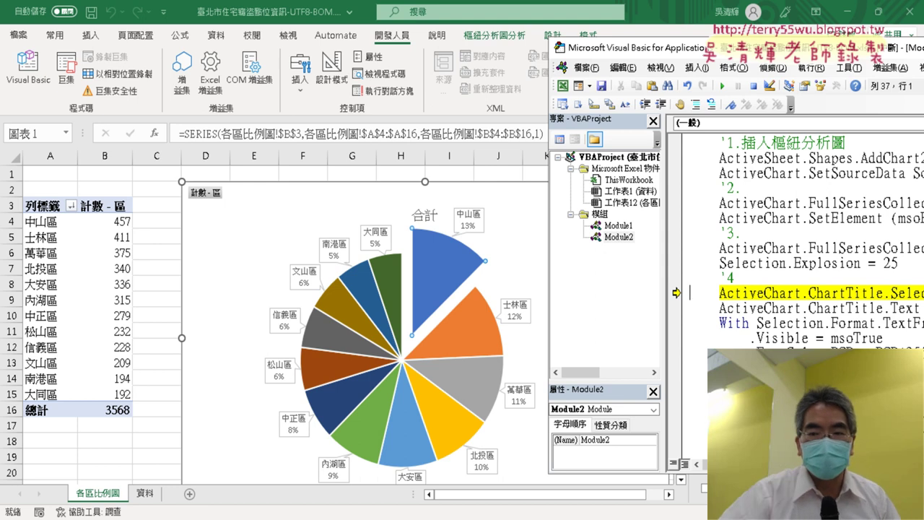
- Step through the title lines, making the chart title a bold red 各區比例圖
{"action": "left_click_drag", "start_coordinate": [899, 263], "coordinate": [793, 264]}
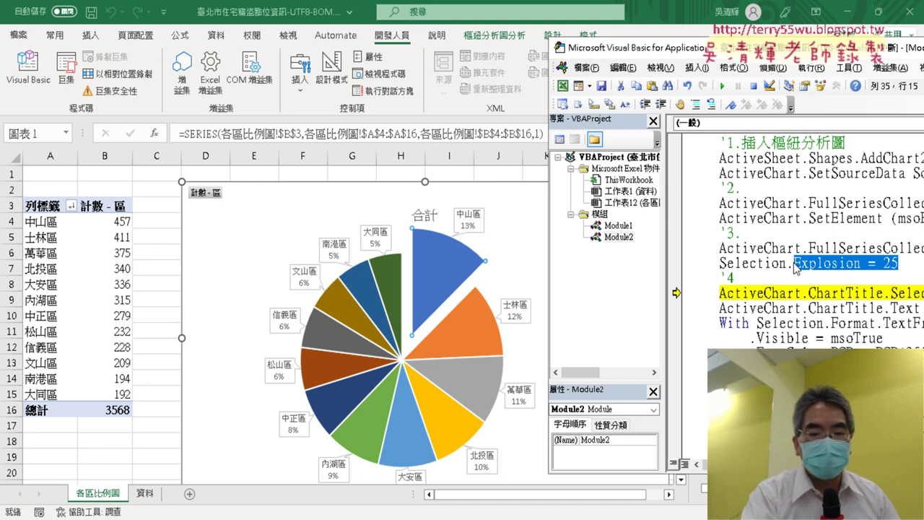
{"action": "key", "text": "F8"}
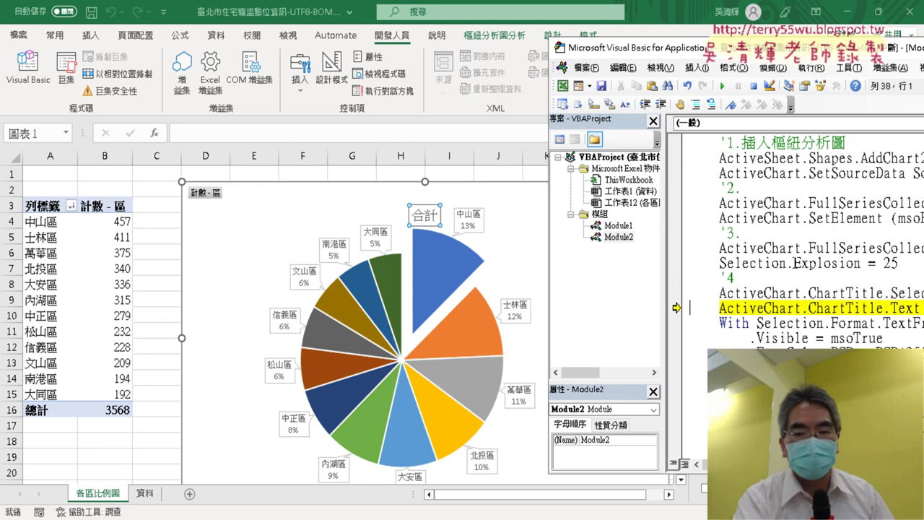
{"action": "key", "text": "F8"}
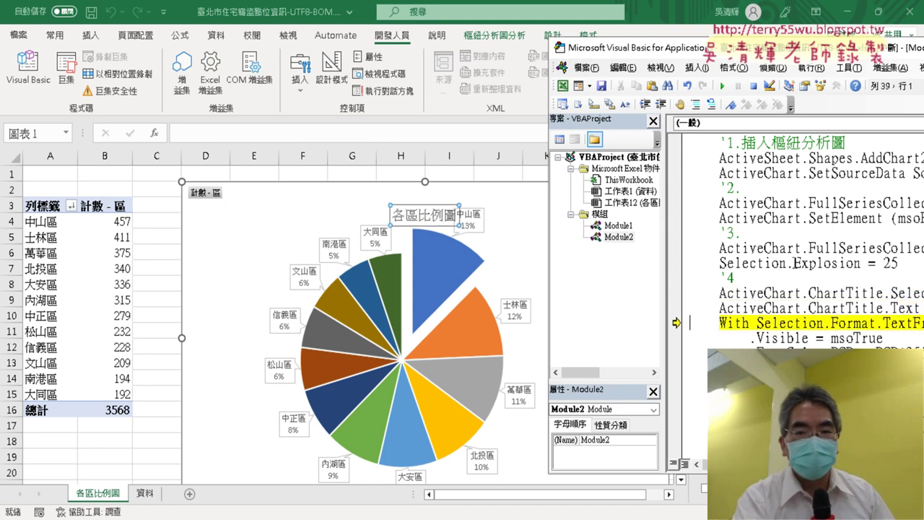
{"action": "key", "text": "F8"}
{"action": "key", "text": "F8"}
{"action": "key", "text": "F8"}
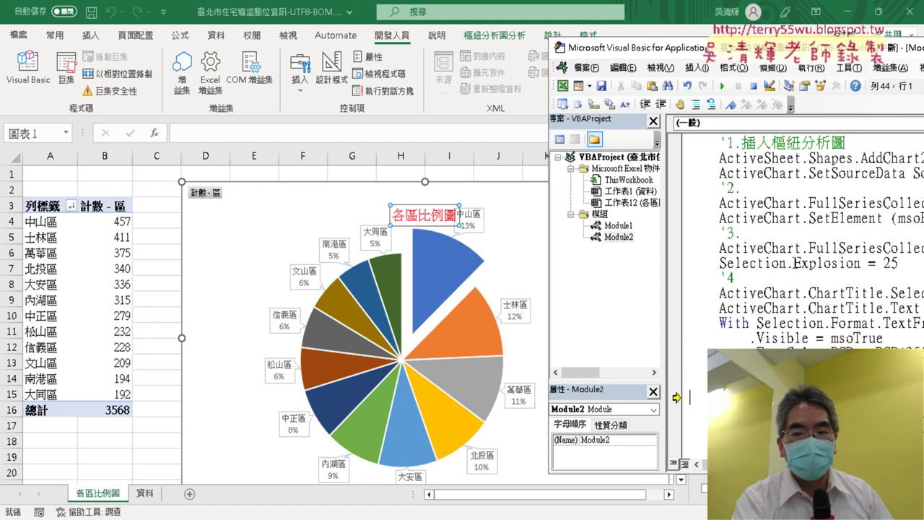
{"action": "key", "text": "F8"}
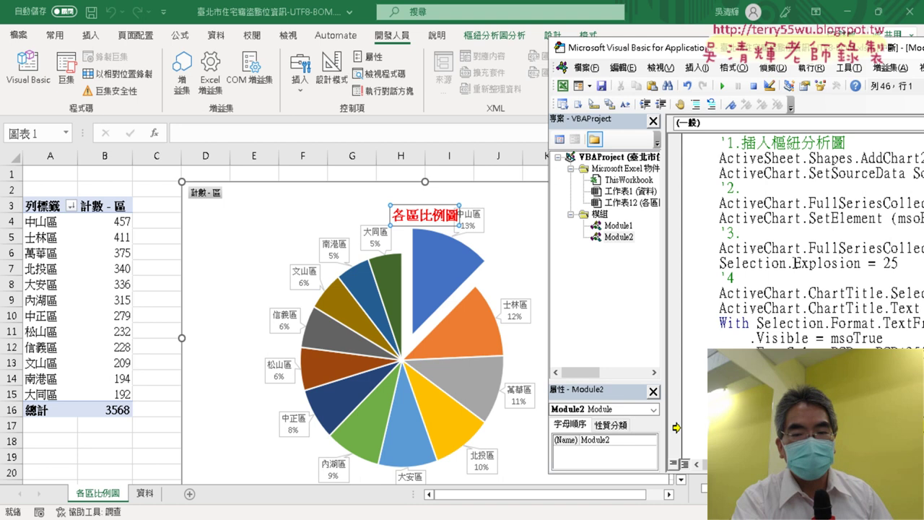
{"action": "key", "text": "F8"}
{"action": "key", "text": "F8"}
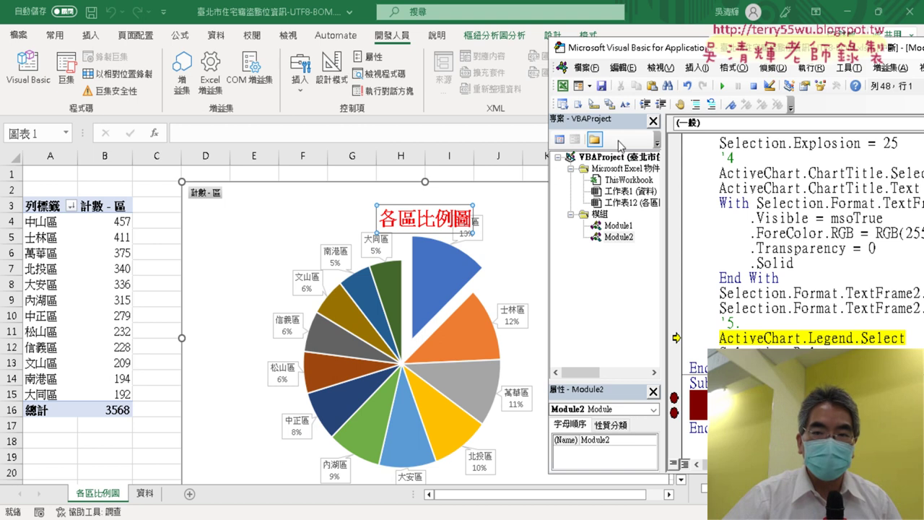
- Step through deleting the legend, let the macro finish, and return to the worksheet
{"action": "mouse_move", "coordinate": [657, 58]}
{"action": "left_mouse_down"}
{"action": "mouse_move", "coordinate": [827, 64]}
{"action": "mouse_move", "coordinate": [552, 81]}
{"action": "left_mouse_up"}
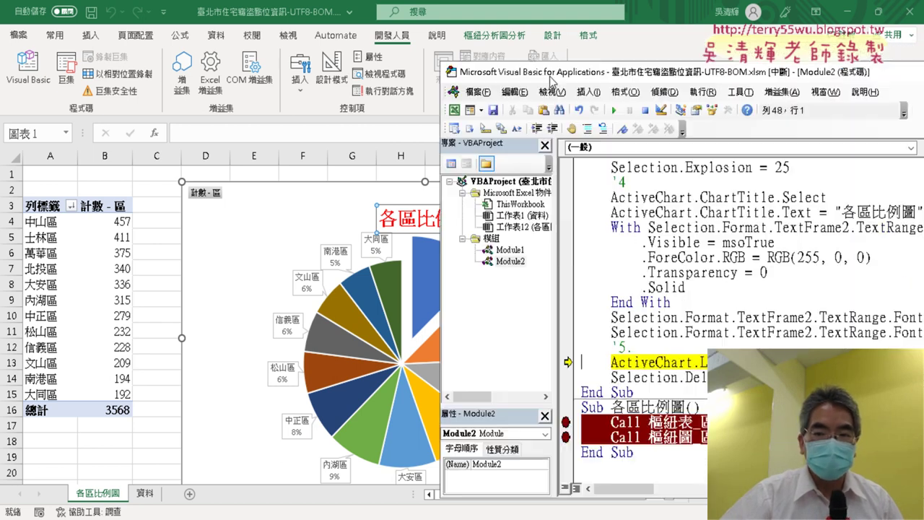
{"action": "key", "text": "F8"}
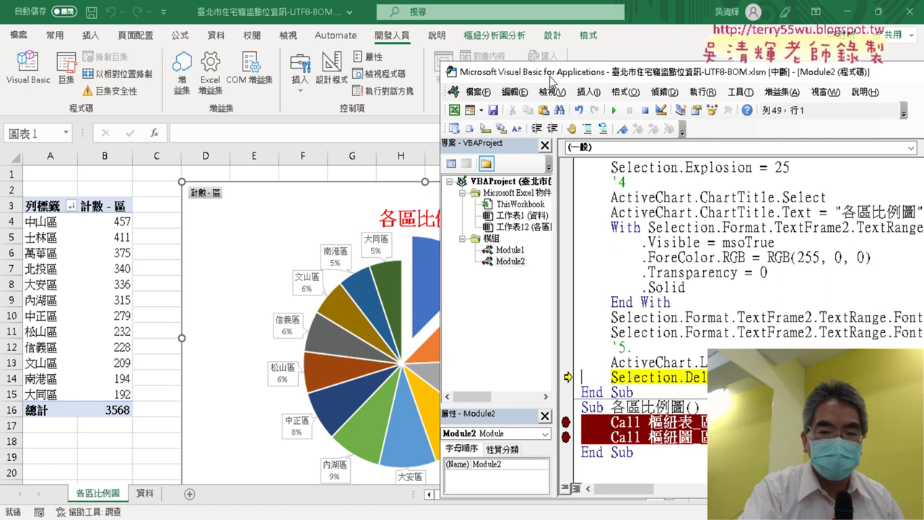
{"action": "key", "text": "F8"}
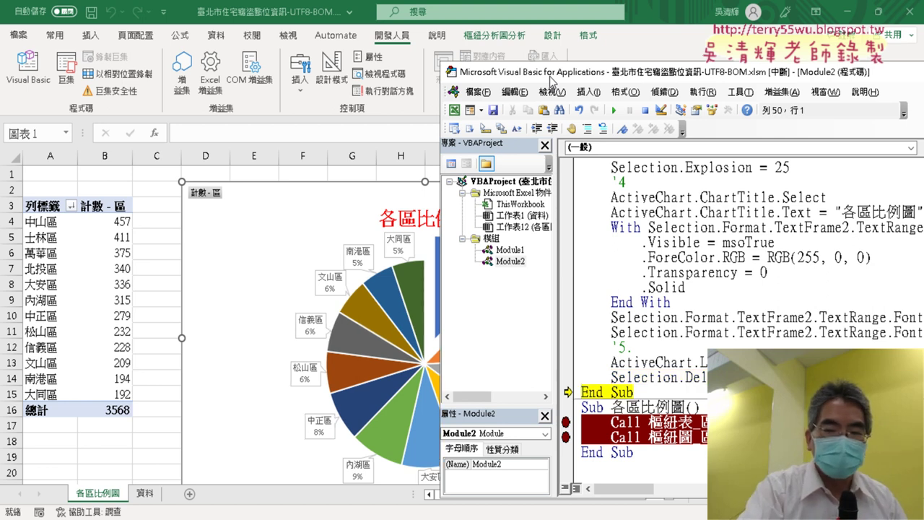
{"action": "key", "text": "F8"}
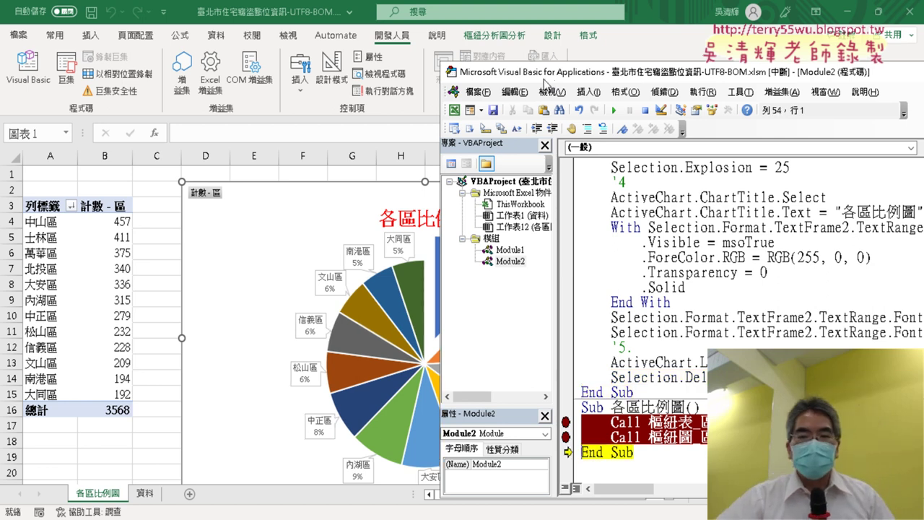
{"action": "left_click", "coordinate": [613, 110]}
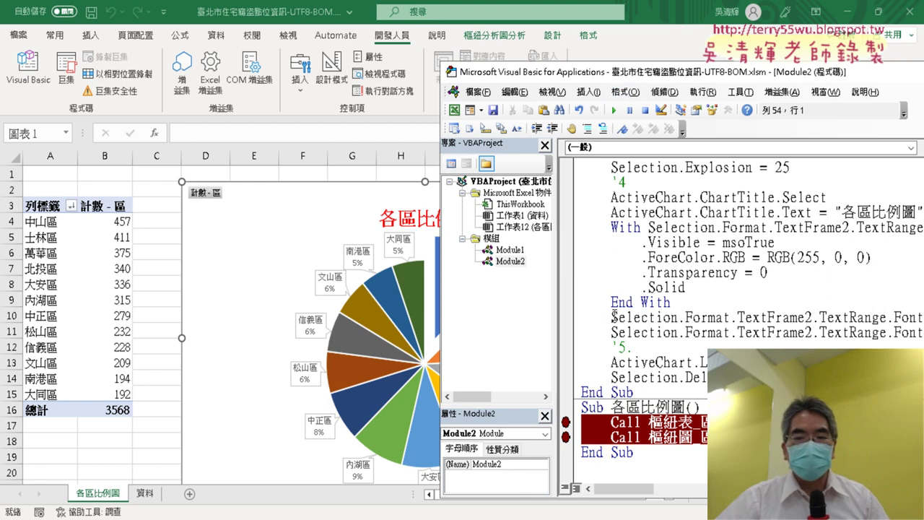
{"action": "double_click", "coordinate": [646, 407]}
{"action": "key", "text": "ctrl+c"}
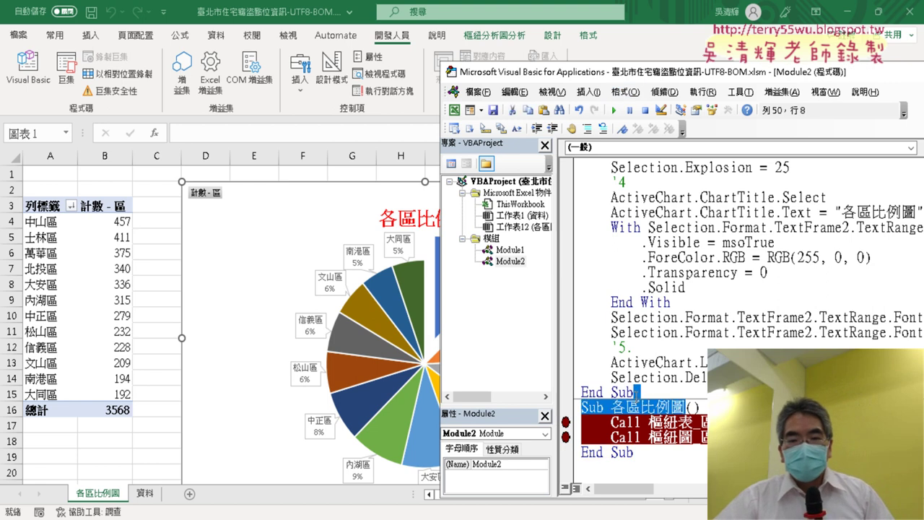
{"action": "left_click", "coordinate": [132, 438]}
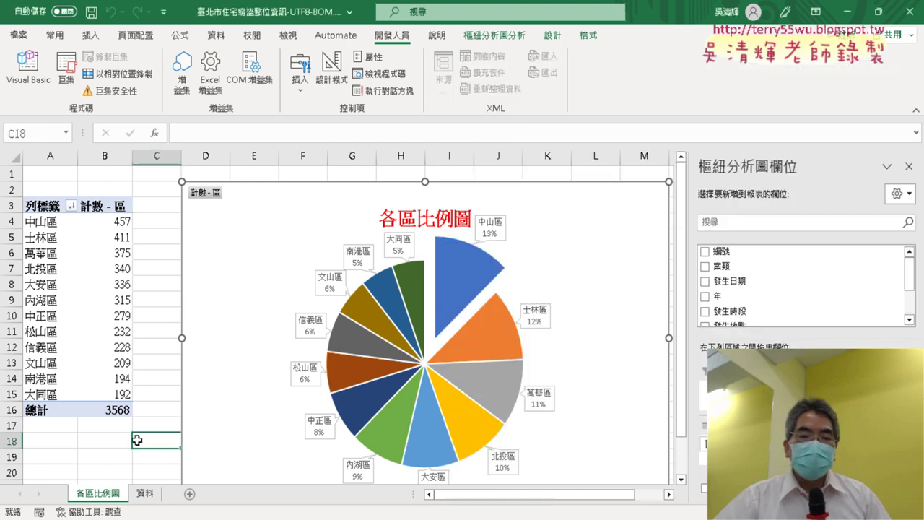
- On the 資料 sheet, copy the 歷年竊盜折線圖 button and paste the copy at I7
{"action": "left_click", "coordinate": [146, 494]}
{"action": "right_click", "coordinate": [791, 257]}
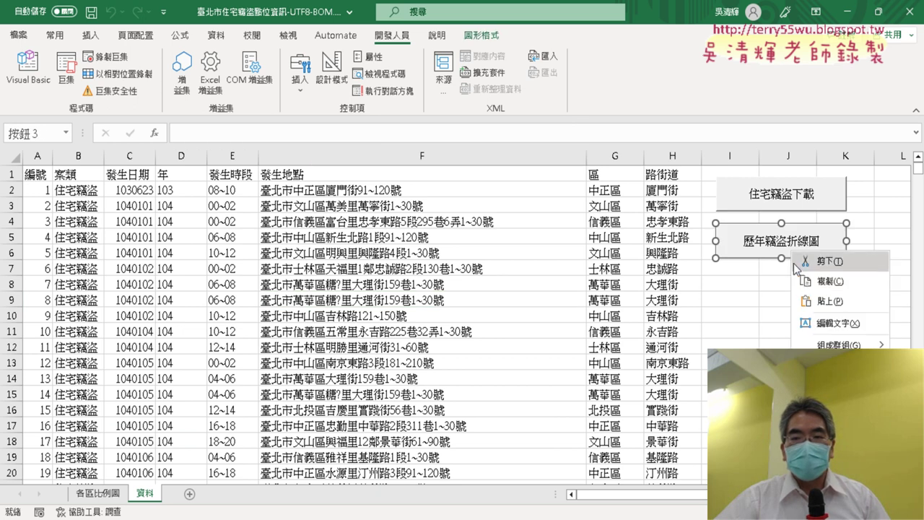
{"action": "left_click", "coordinate": [723, 283]}
{"action": "left_click", "coordinate": [722, 274]}
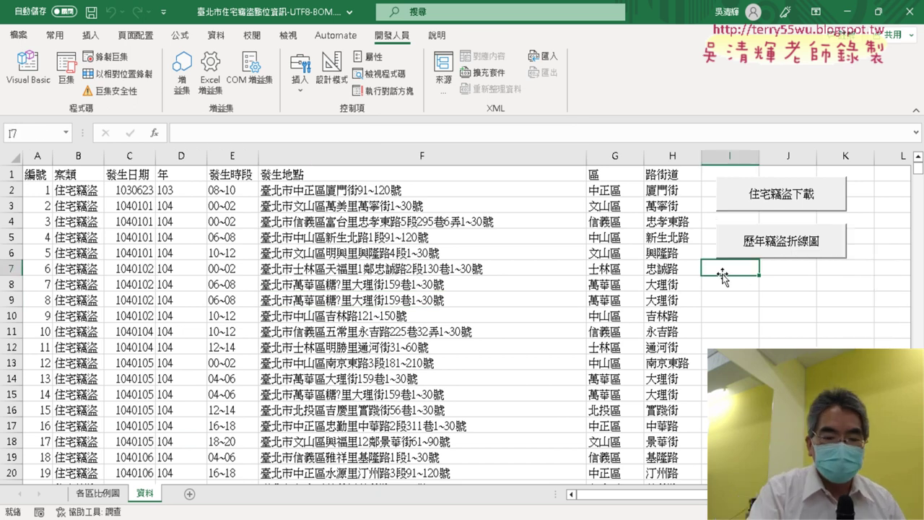
{"action": "key", "text": "ctrl+v"}
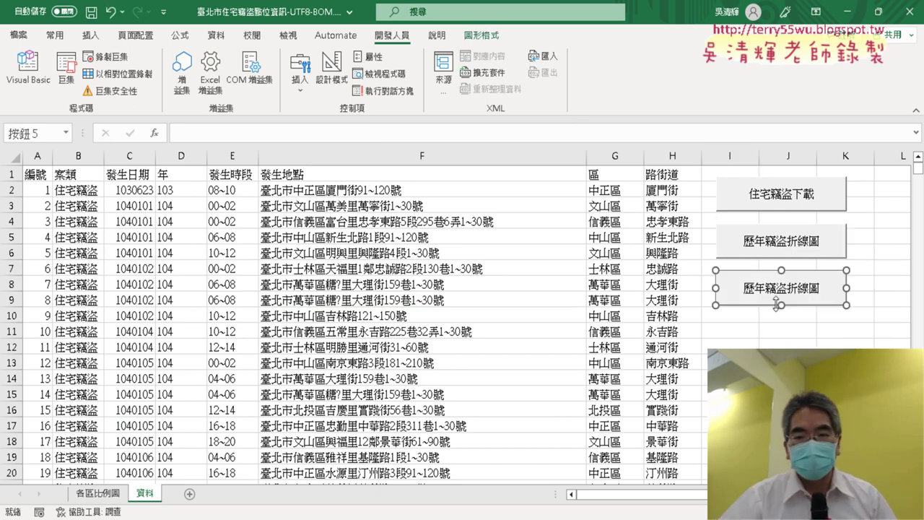
- Assign the 各區比例圖 macro to the copied button, copying the macro name
{"action": "right_click", "coordinate": [811, 276]}
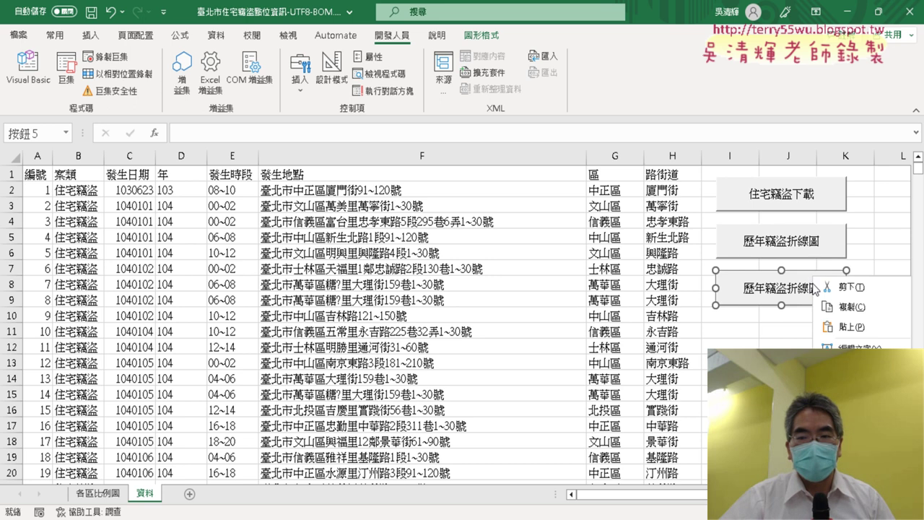
{"action": "left_click", "coordinate": [840, 415]}
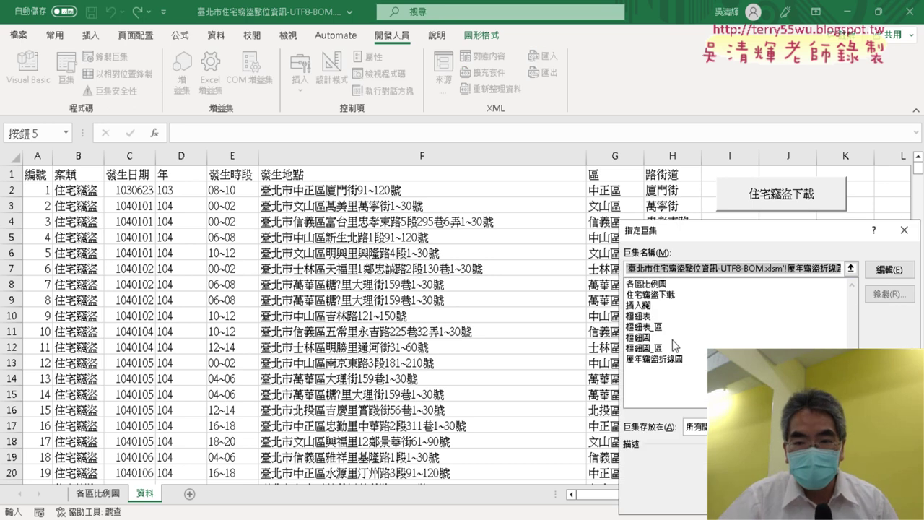
{"action": "left_click", "coordinate": [646, 284]}
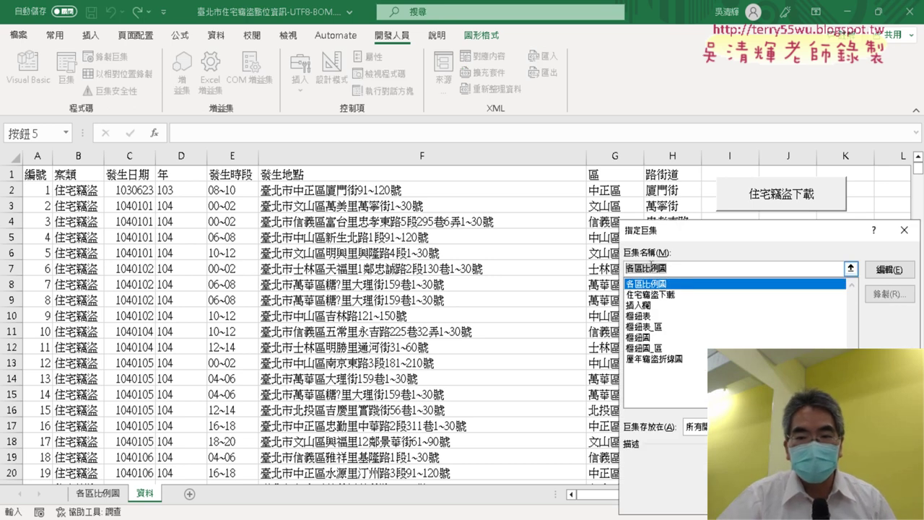
{"action": "right_click", "coordinate": [644, 267]}
{"action": "left_click", "coordinate": [689, 300]}
{"action": "key", "text": "Return"}
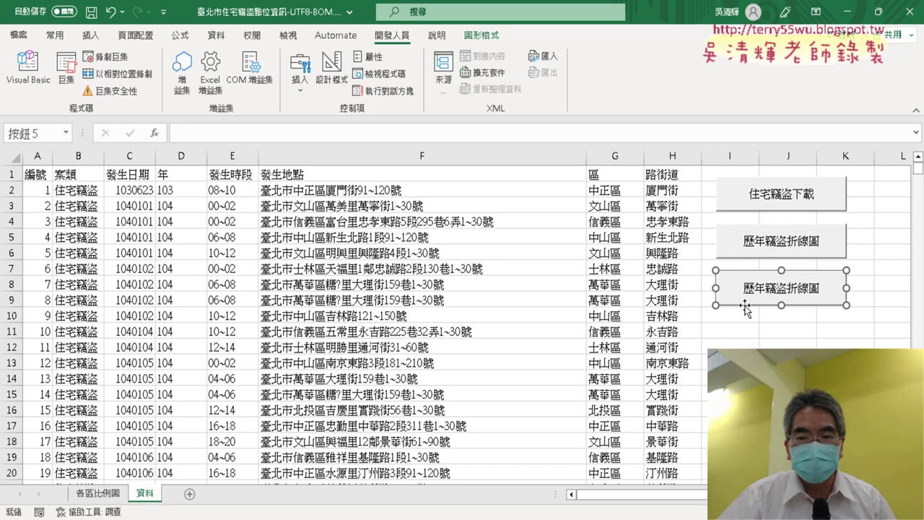
- Replace the copied button's caption with 各區比例圖
{"action": "left_click", "coordinate": [781, 288]}
{"action": "key", "text": "Delete"}
{"action": "key", "text": "Delete"}
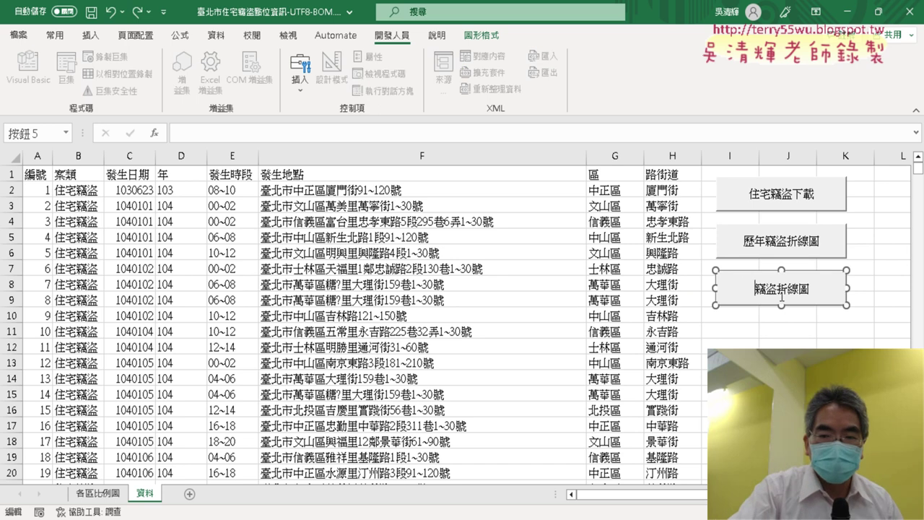
{"action": "key", "text": "Delete"}
{"action": "key", "text": "Delete"}
{"action": "key", "text": "Delete"}
{"action": "key", "text": "ctrl+v"}
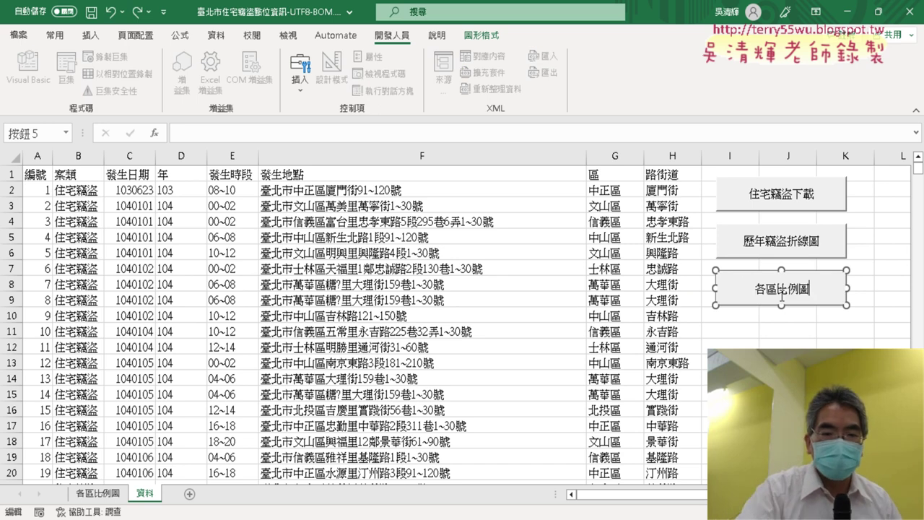
{"action": "left_click", "coordinate": [788, 345]}
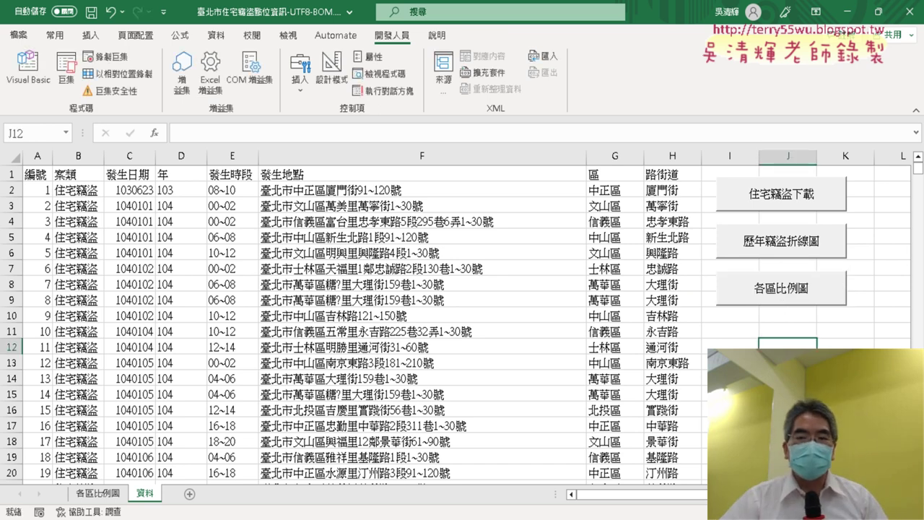
- Delete the 各區比例圖 sheet again and confirm
{"action": "right_click", "coordinate": [101, 497]}
{"action": "left_click", "coordinate": [134, 321]}
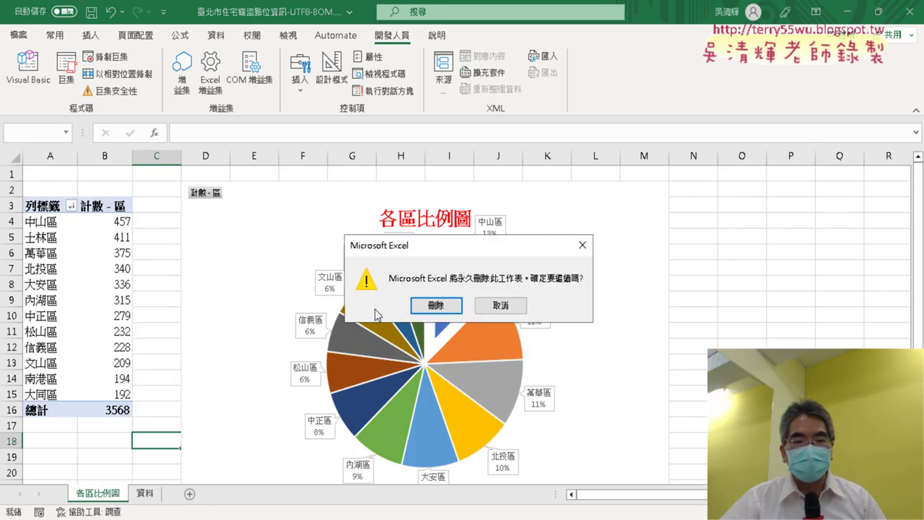
{"action": "left_click", "coordinate": [435, 305]}
- Run the new 各區比例圖 button with both breakpoints cleared, then go back to 資料
{"action": "left_click", "coordinate": [773, 297]}
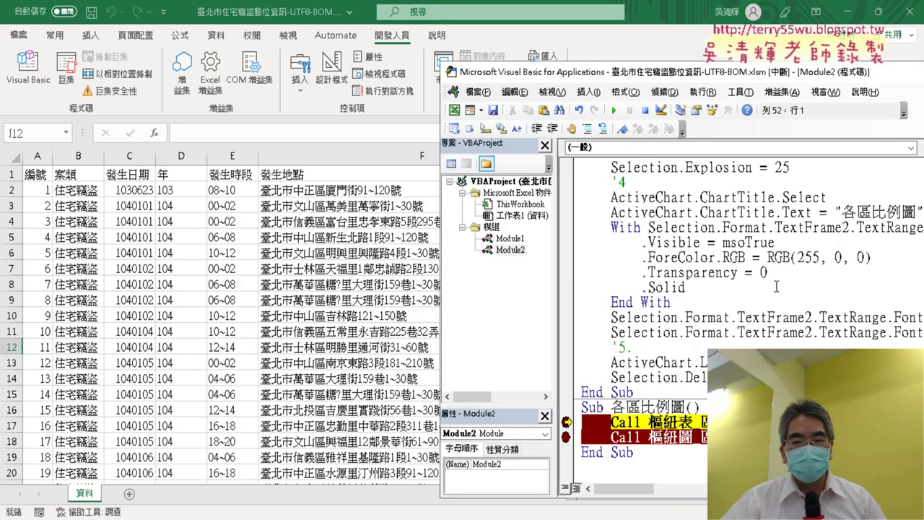
{"action": "left_click", "coordinate": [565, 421]}
{"action": "left_click", "coordinate": [566, 437]}
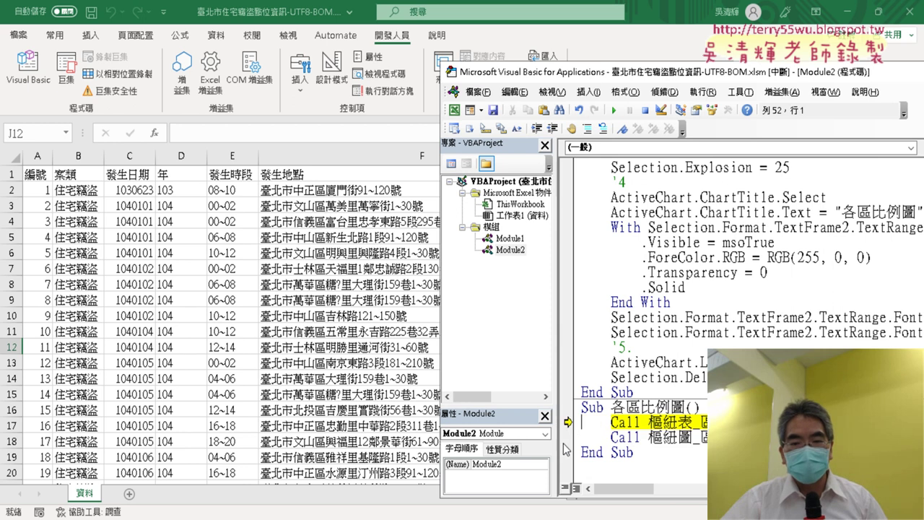
{"action": "left_click", "coordinate": [614, 113]}
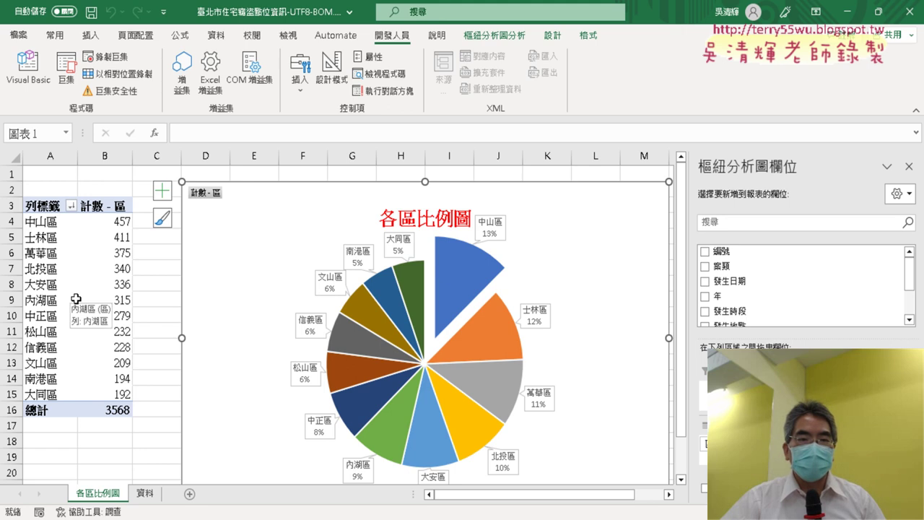
{"action": "left_click", "coordinate": [76, 300]}
{"action": "left_click", "coordinate": [148, 493]}
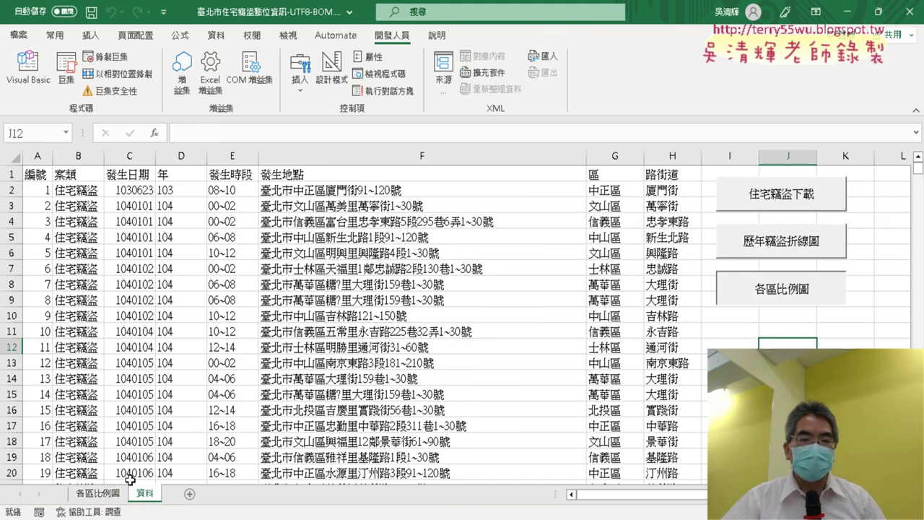
- Delete the 各區比例圖 sheet and rebuild it with the 各區比例圖 button
{"action": "right_click", "coordinate": [101, 493]}
{"action": "left_click", "coordinate": [158, 312]}
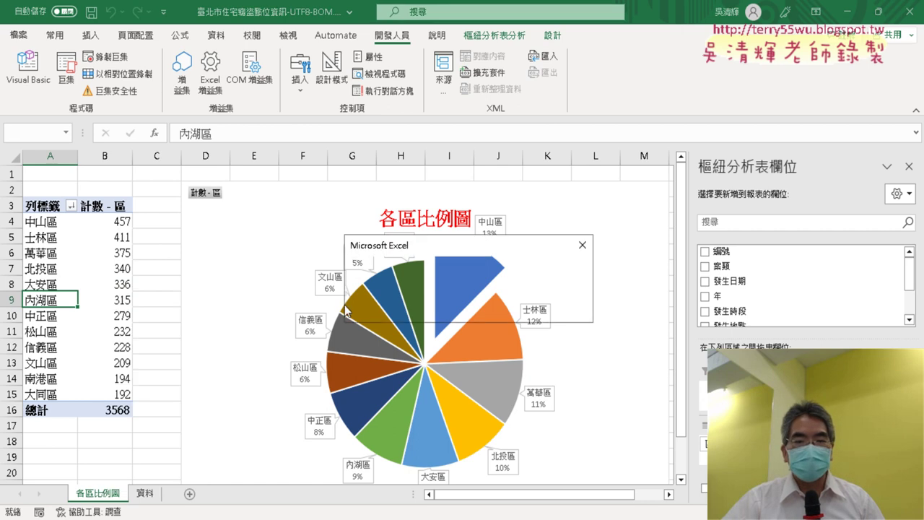
{"action": "left_click", "coordinate": [427, 303]}
{"action": "left_click", "coordinate": [741, 303]}
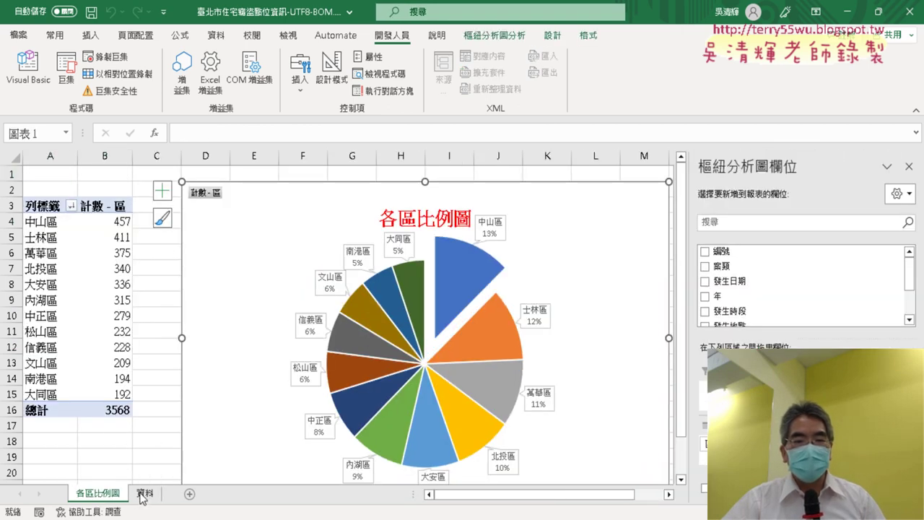
- From 資料, run the 歷年竊盜折線圖 button to create the yearly theft line chart sheet
{"action": "left_click", "coordinate": [142, 495]}
{"action": "left_click", "coordinate": [782, 248]}
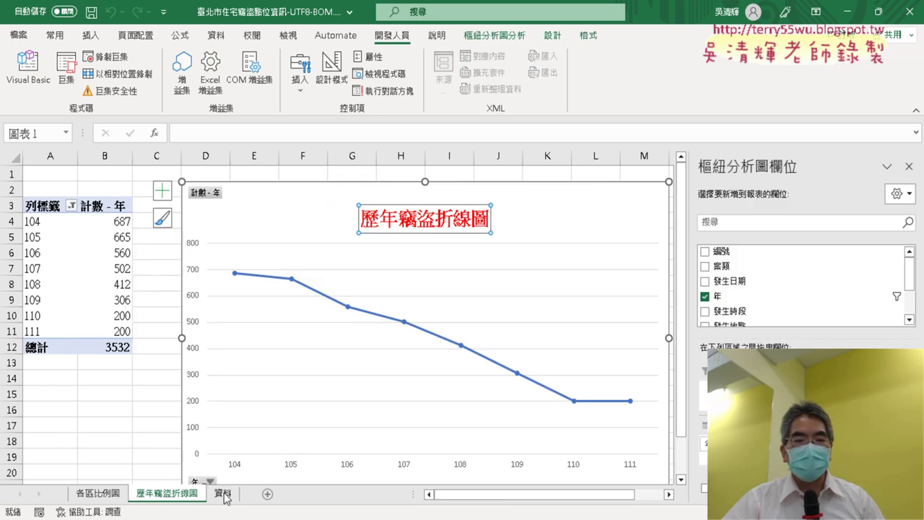
{"action": "left_click", "coordinate": [222, 493]}
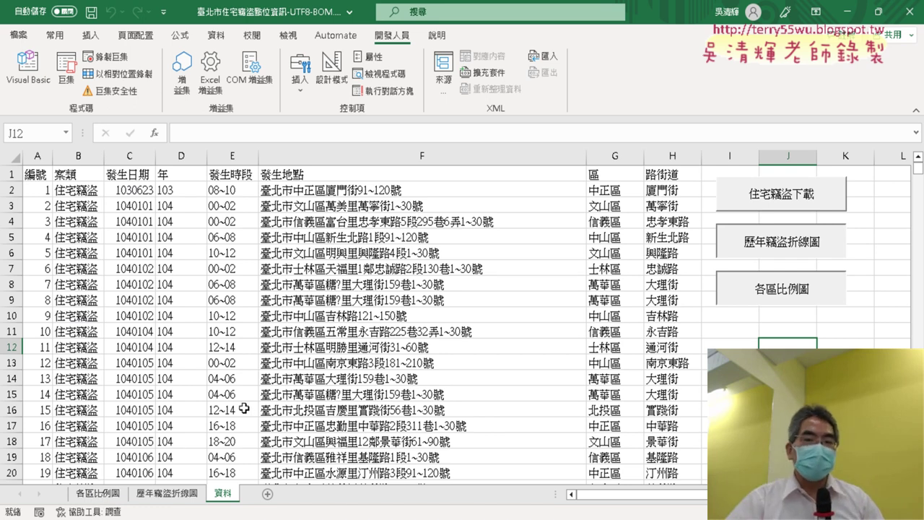
{"action": "left_click", "coordinate": [671, 156]}
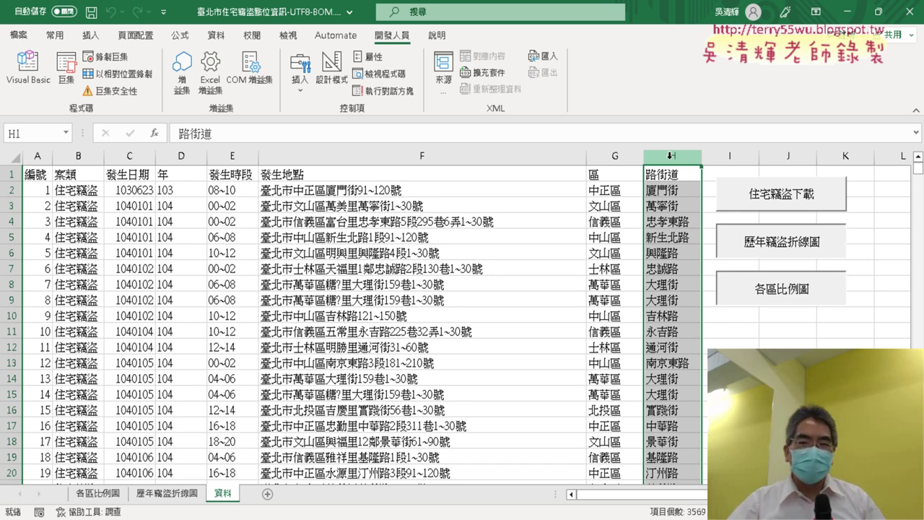
- Open the VBA code of the macro assigned to the 歷年竊盜折線圖 button
{"action": "right_click", "coordinate": [784, 251]}
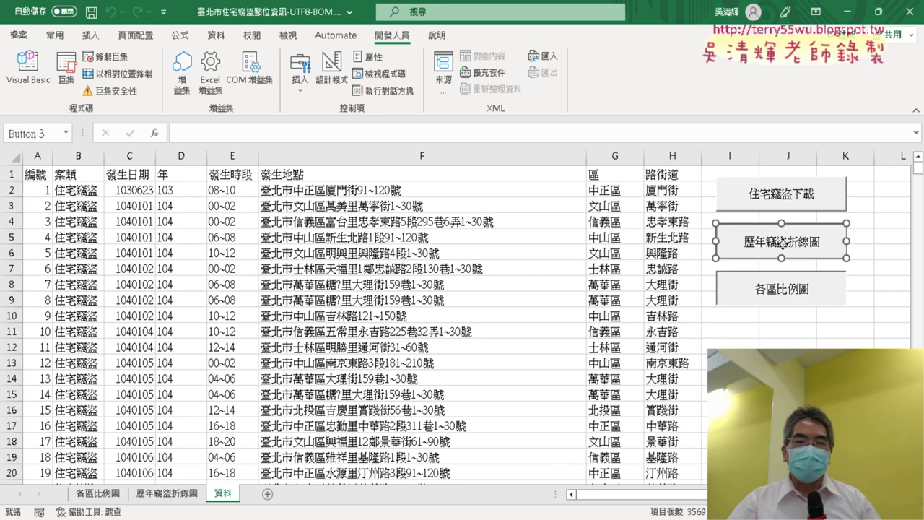
{"action": "left_click", "coordinate": [830, 358]}
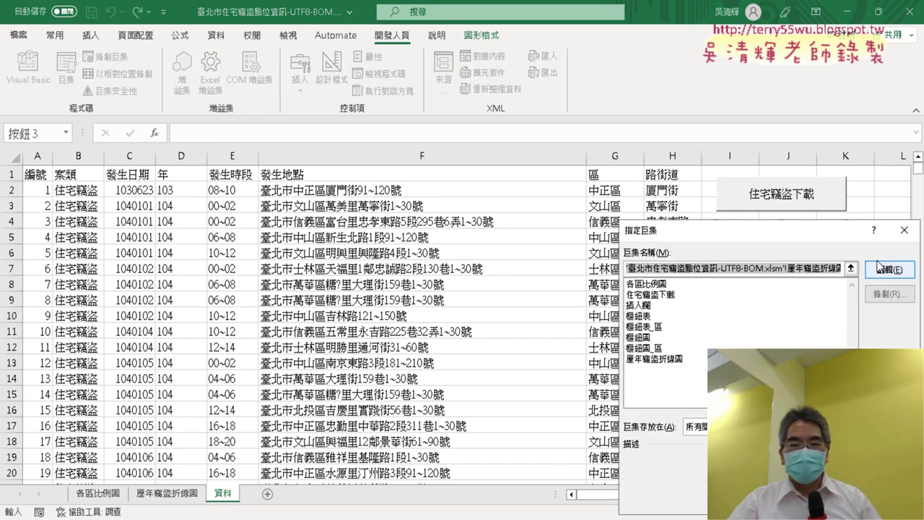
{"action": "left_click", "coordinate": [884, 268]}
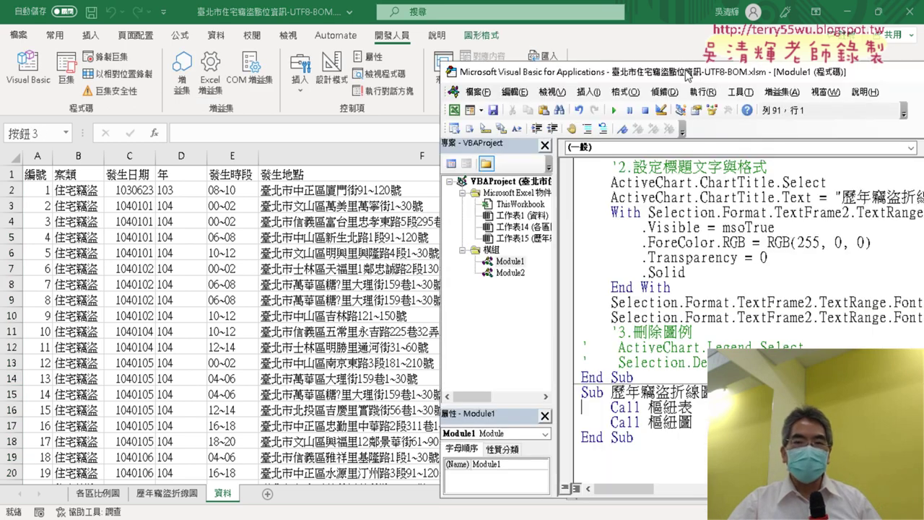
- Move the editor left, scroll to Sub 樞紐表, and highlight its Sheets.Add statement
{"action": "left_click_drag", "start_coordinate": [685, 70], "coordinate": [299, 54]}
{"action": "scroll", "coordinate": [515, 236], "scroll_direction": "up", "scroll_amount": 1}
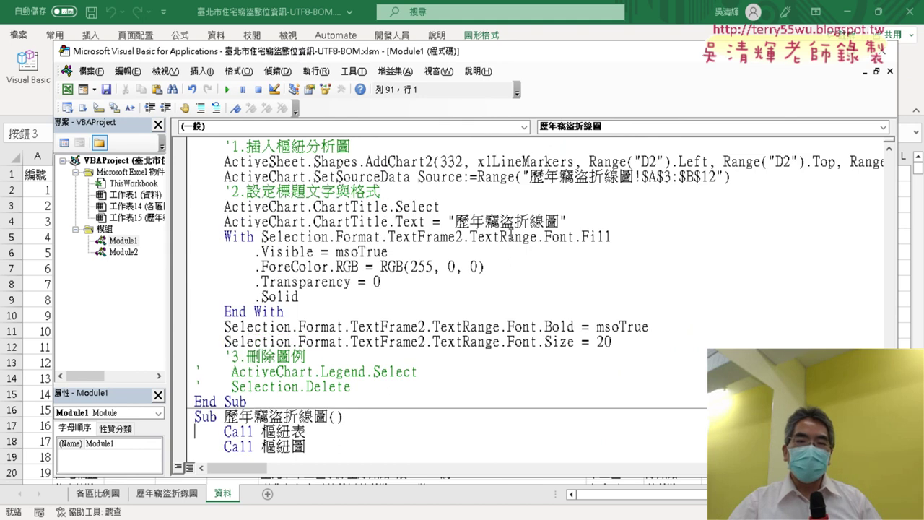
{"action": "scroll", "coordinate": [514, 236], "scroll_direction": "up", "scroll_amount": 6}
{"action": "scroll", "coordinate": [515, 236], "scroll_direction": "up", "scroll_amount": 4}
{"action": "scroll", "coordinate": [515, 236], "scroll_direction": "up", "scroll_amount": 6}
{"action": "scroll", "coordinate": [515, 236], "scroll_direction": "up", "scroll_amount": 4}
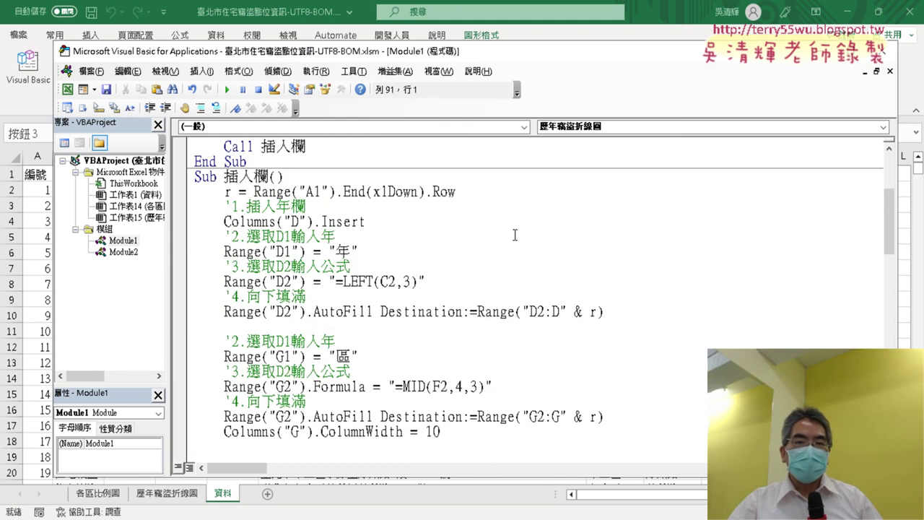
{"action": "scroll", "coordinate": [515, 236], "scroll_direction": "up", "scroll_amount": 3}
{"action": "scroll", "coordinate": [515, 236], "scroll_direction": "down", "scroll_amount": 8}
{"action": "scroll", "coordinate": [514, 236], "scroll_direction": "down", "scroll_amount": 4}
{"action": "scroll", "coordinate": [522, 243], "scroll_direction": "down", "scroll_amount": 1}
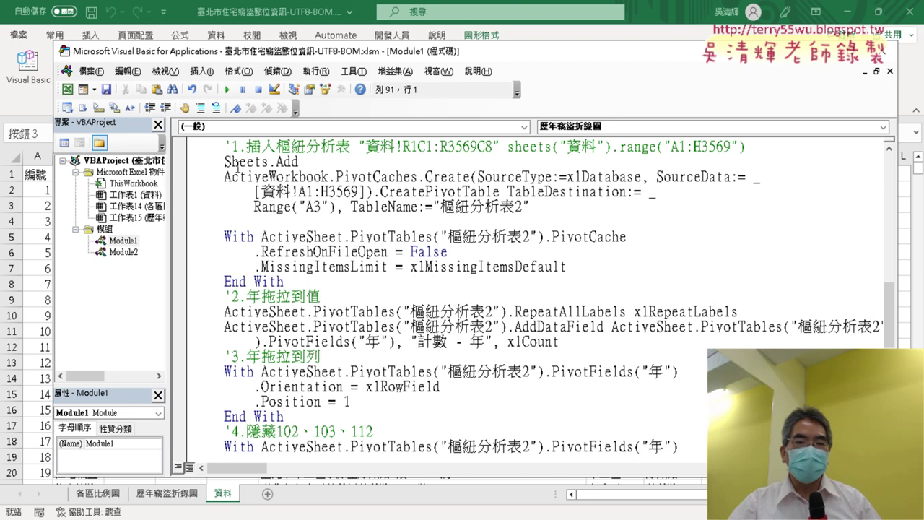
{"action": "left_click_drag", "start_coordinate": [224, 162], "coordinate": [312, 159]}
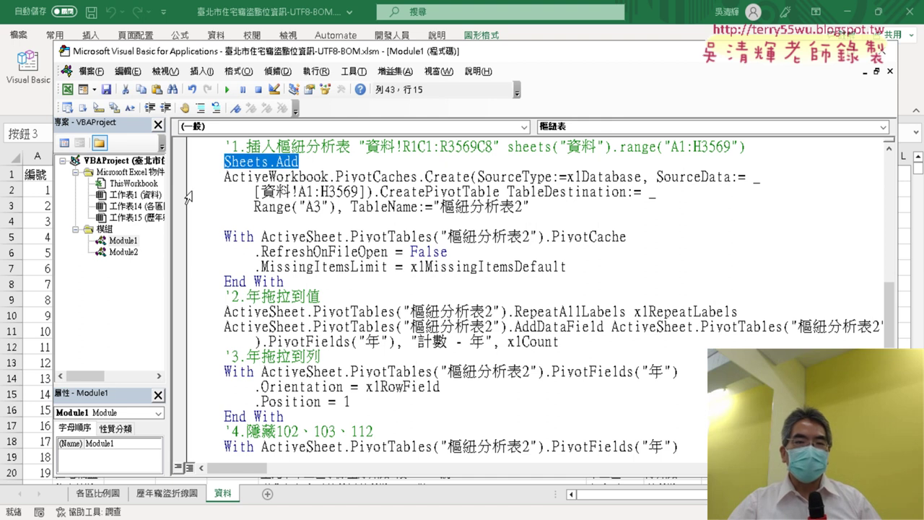
- Highlight the pivot cache creation statement, then close the VBA editor
{"action": "mouse_move", "coordinate": [195, 176]}
{"action": "left_mouse_down"}
{"action": "mouse_move", "coordinate": [498, 191]}
{"action": "mouse_move", "coordinate": [462, 209]}
{"action": "left_mouse_up"}
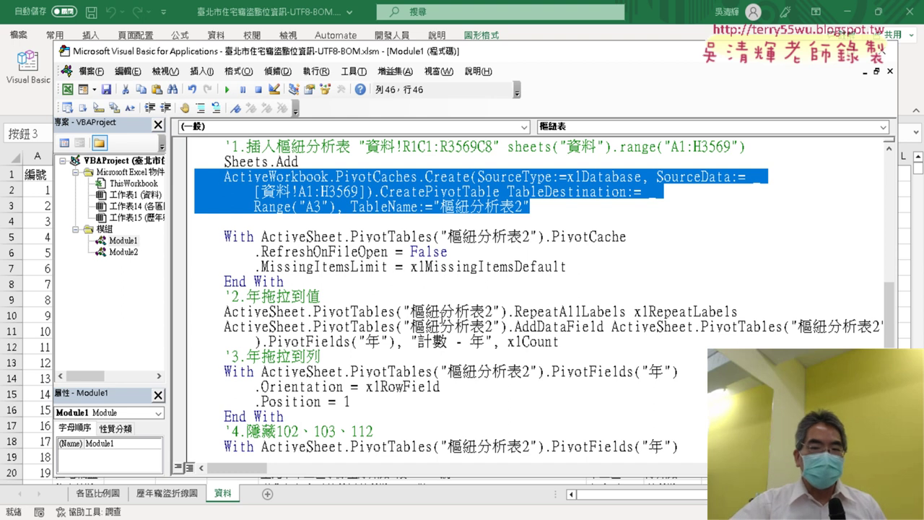
{"action": "left_click", "coordinate": [879, 64]}
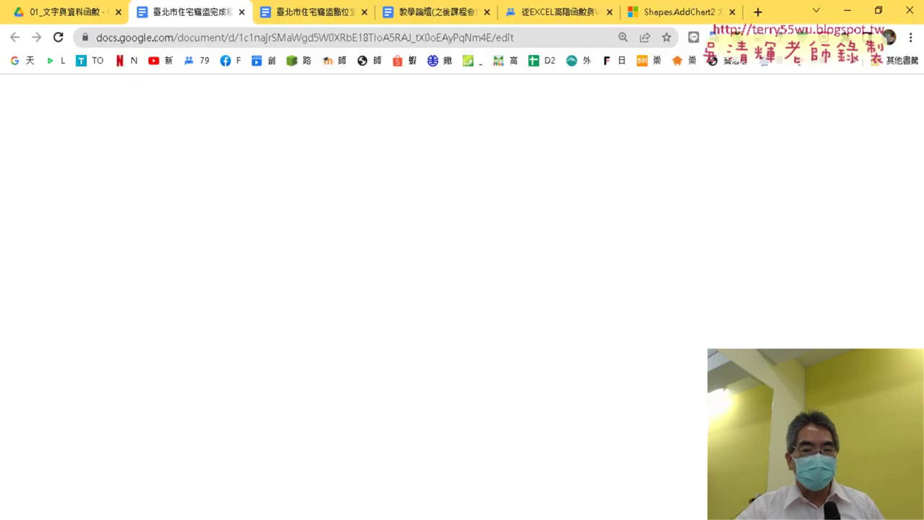
- Scroll the Google Docs code document up to page 1 with the buttons table and 歷年竊盜折線圖 chart
{"action": "scroll", "coordinate": [388, 275], "scroll_direction": "up", "scroll_amount": 3}
{"action": "scroll", "coordinate": [388, 275], "scroll_direction": "up", "scroll_amount": 5}
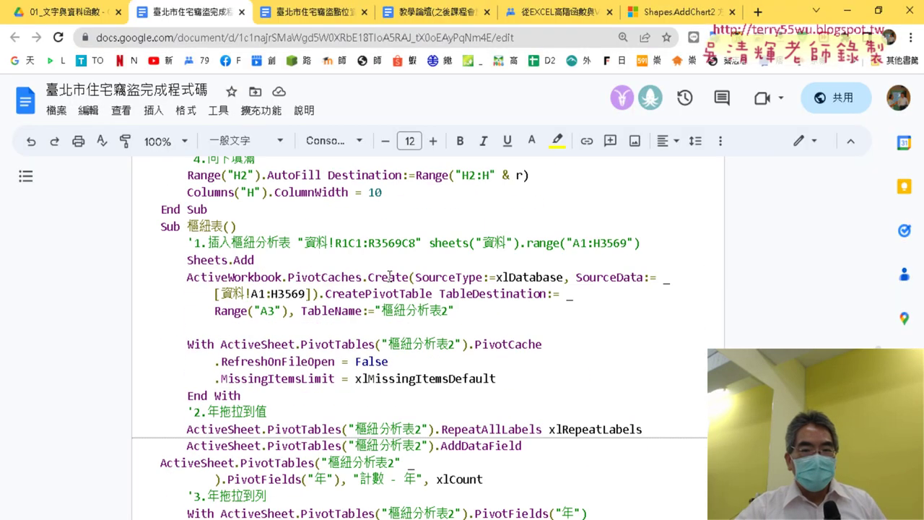
{"action": "scroll", "coordinate": [388, 275], "scroll_direction": "up", "scroll_amount": 5}
{"action": "scroll", "coordinate": [388, 275], "scroll_direction": "up", "scroll_amount": 5}
{"action": "scroll", "coordinate": [390, 278], "scroll_direction": "up", "scroll_amount": 5}
{"action": "scroll", "coordinate": [390, 278], "scroll_direction": "up", "scroll_amount": 3}
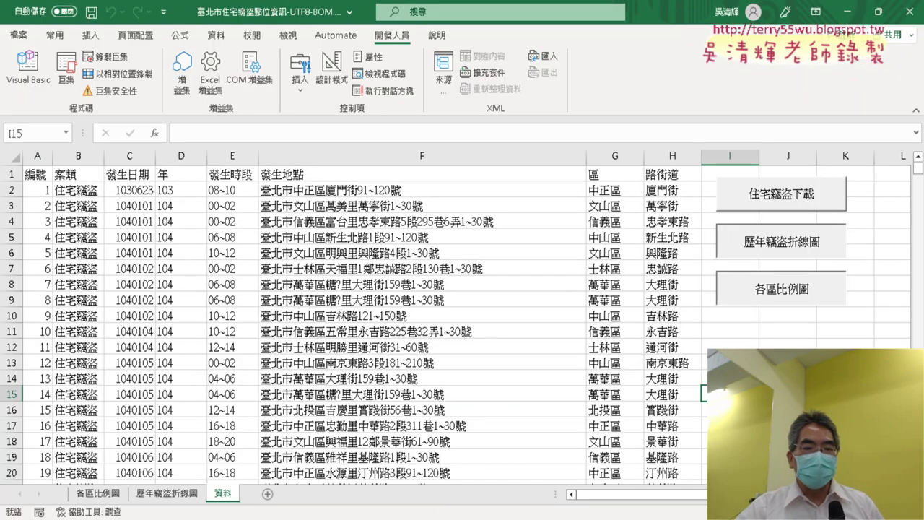
- Delete the 歷年竊盜折線圖 line-chart sheet and the 各區比例圖 pie-chart sheet, confirming each deletion
{"action": "left_click", "coordinate": [167, 496]}
{"action": "right_click", "coordinate": [167, 497]}
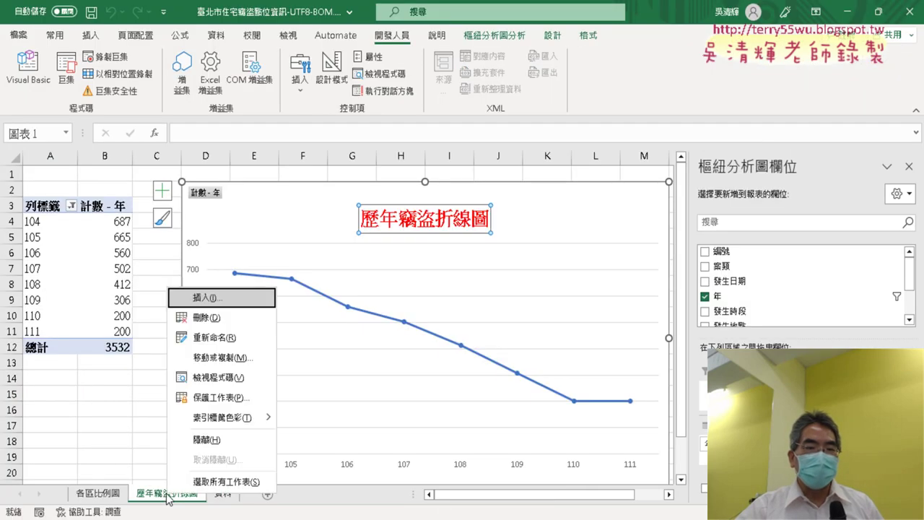
{"action": "left_click", "coordinate": [206, 323]}
{"action": "left_click", "coordinate": [419, 313]}
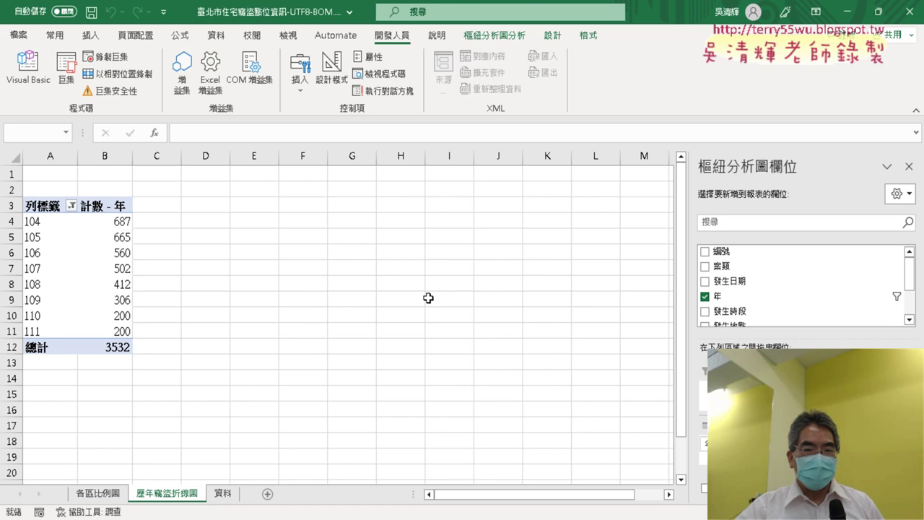
{"action": "right_click", "coordinate": [101, 495]}
{"action": "left_click", "coordinate": [140, 319]}
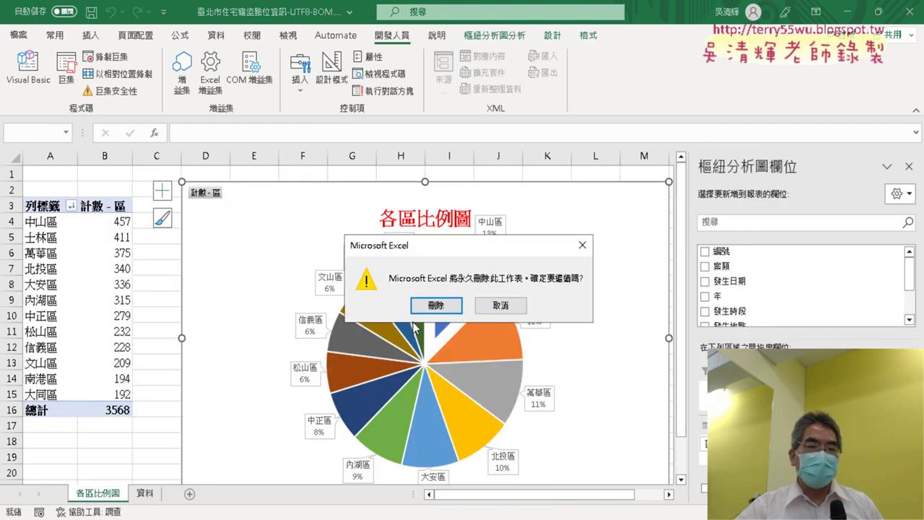
{"action": "left_click", "coordinate": [433, 306]}
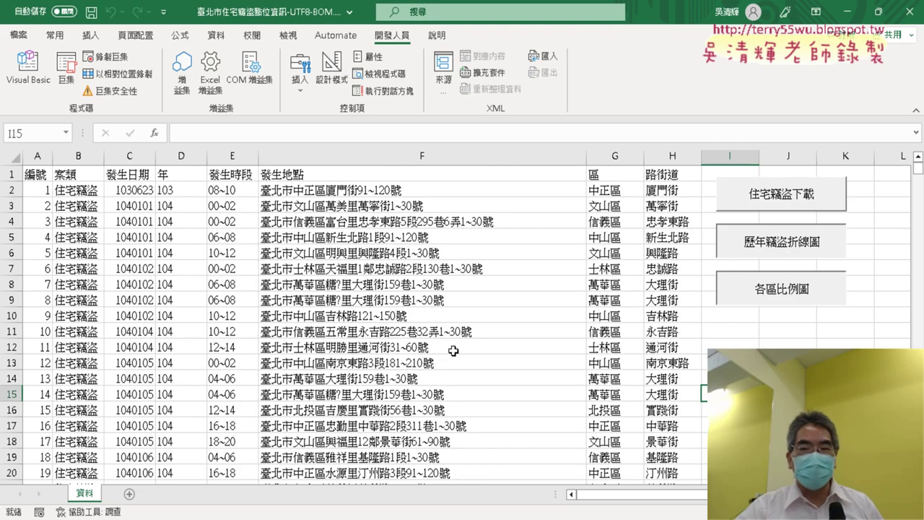